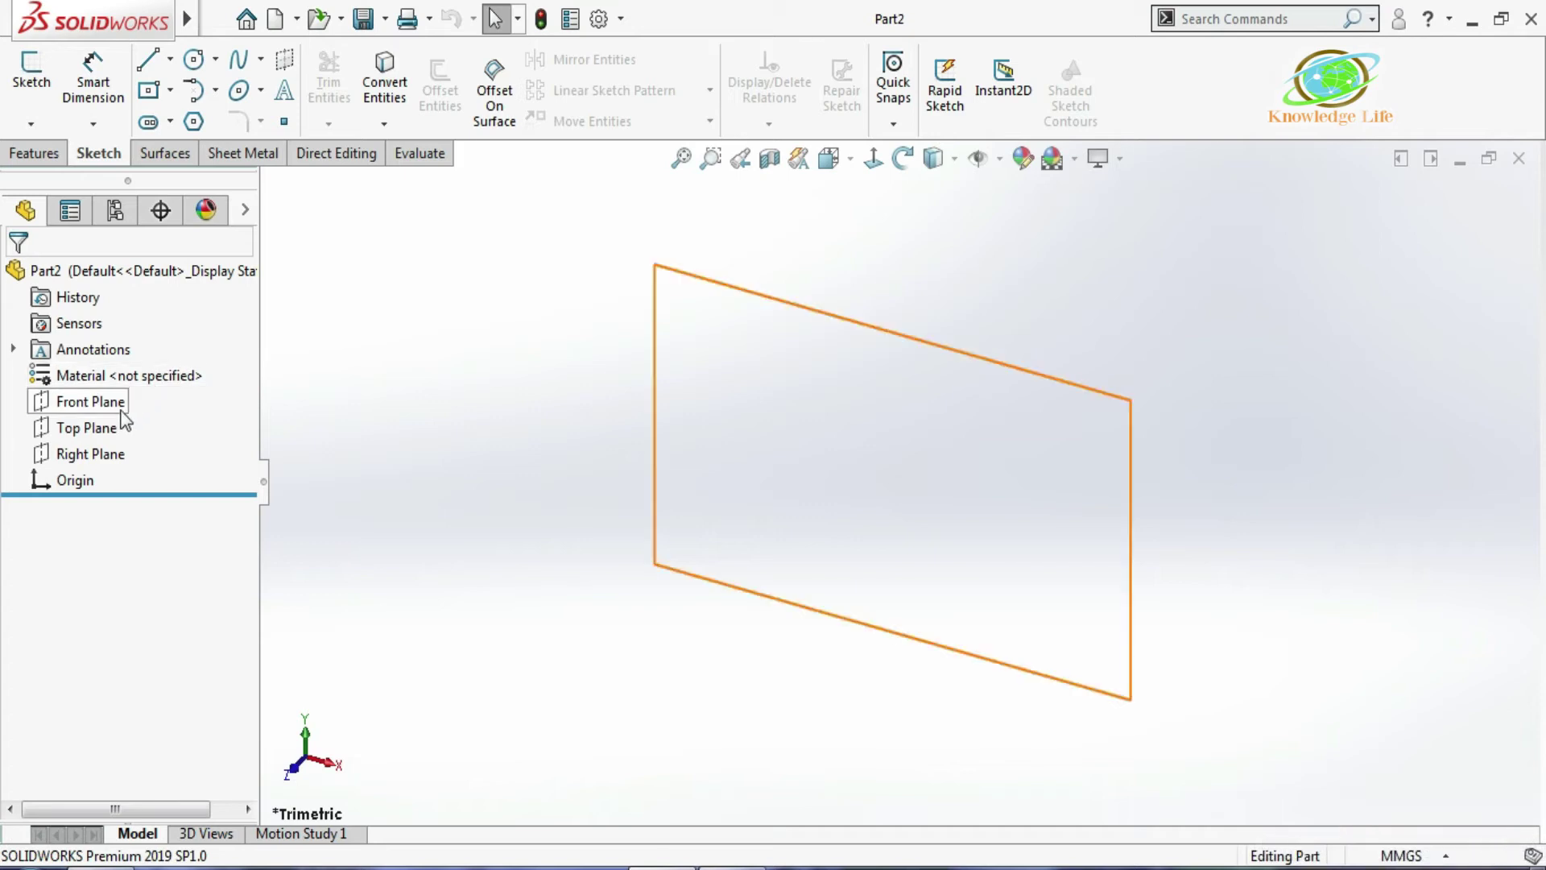
# Start a Front Plane sketch and draw the top line, right end arc and bottom line from the origin
pyautogui.click(111, 409)
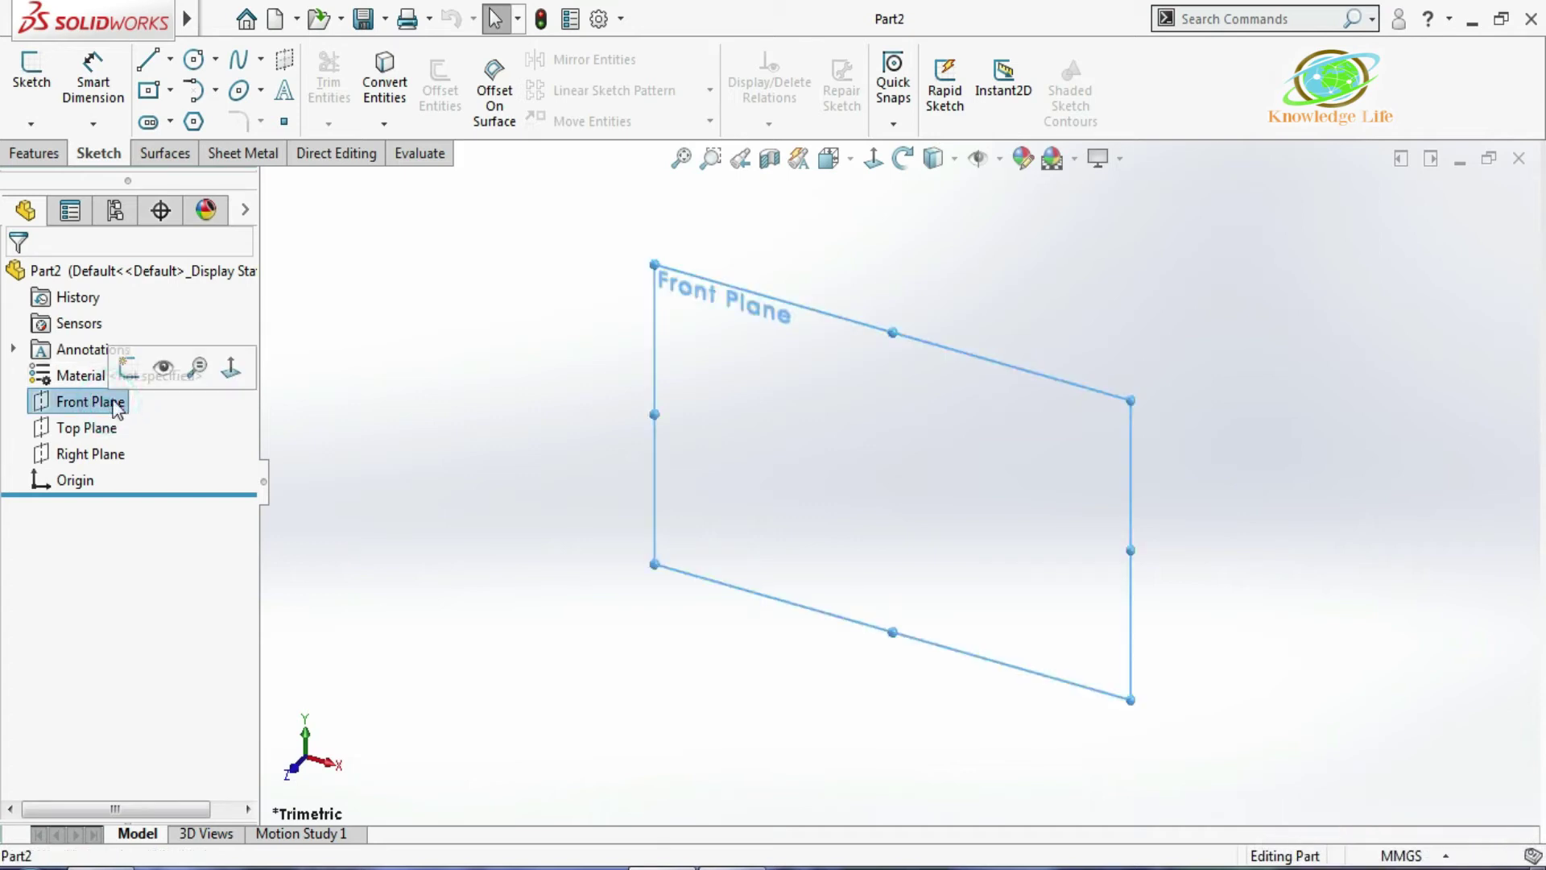
pyautogui.click(130, 369)
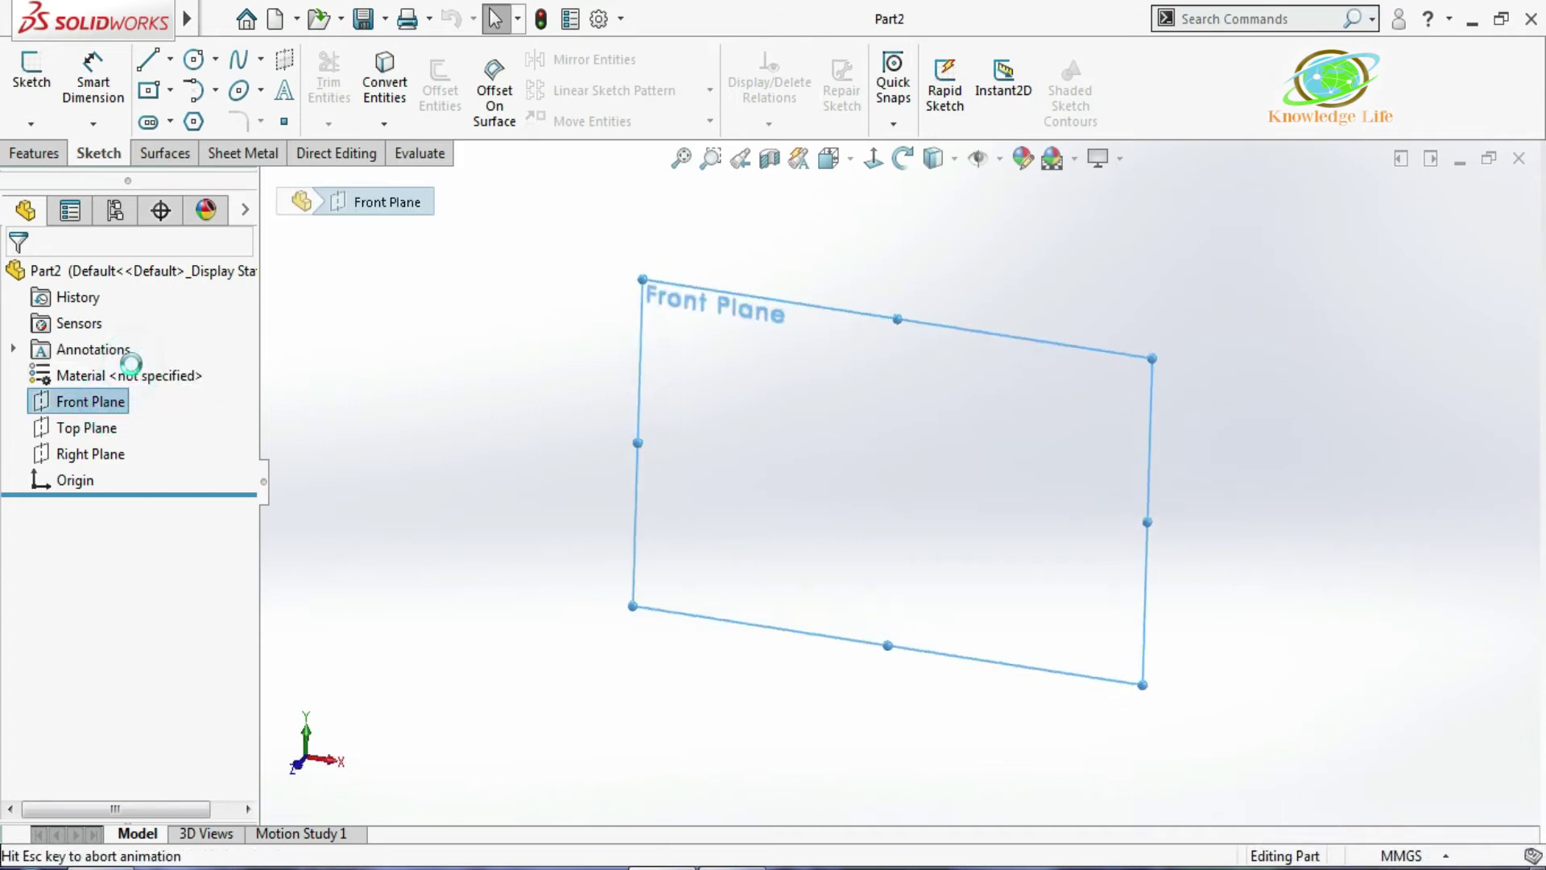
pyautogui.click(147, 61)
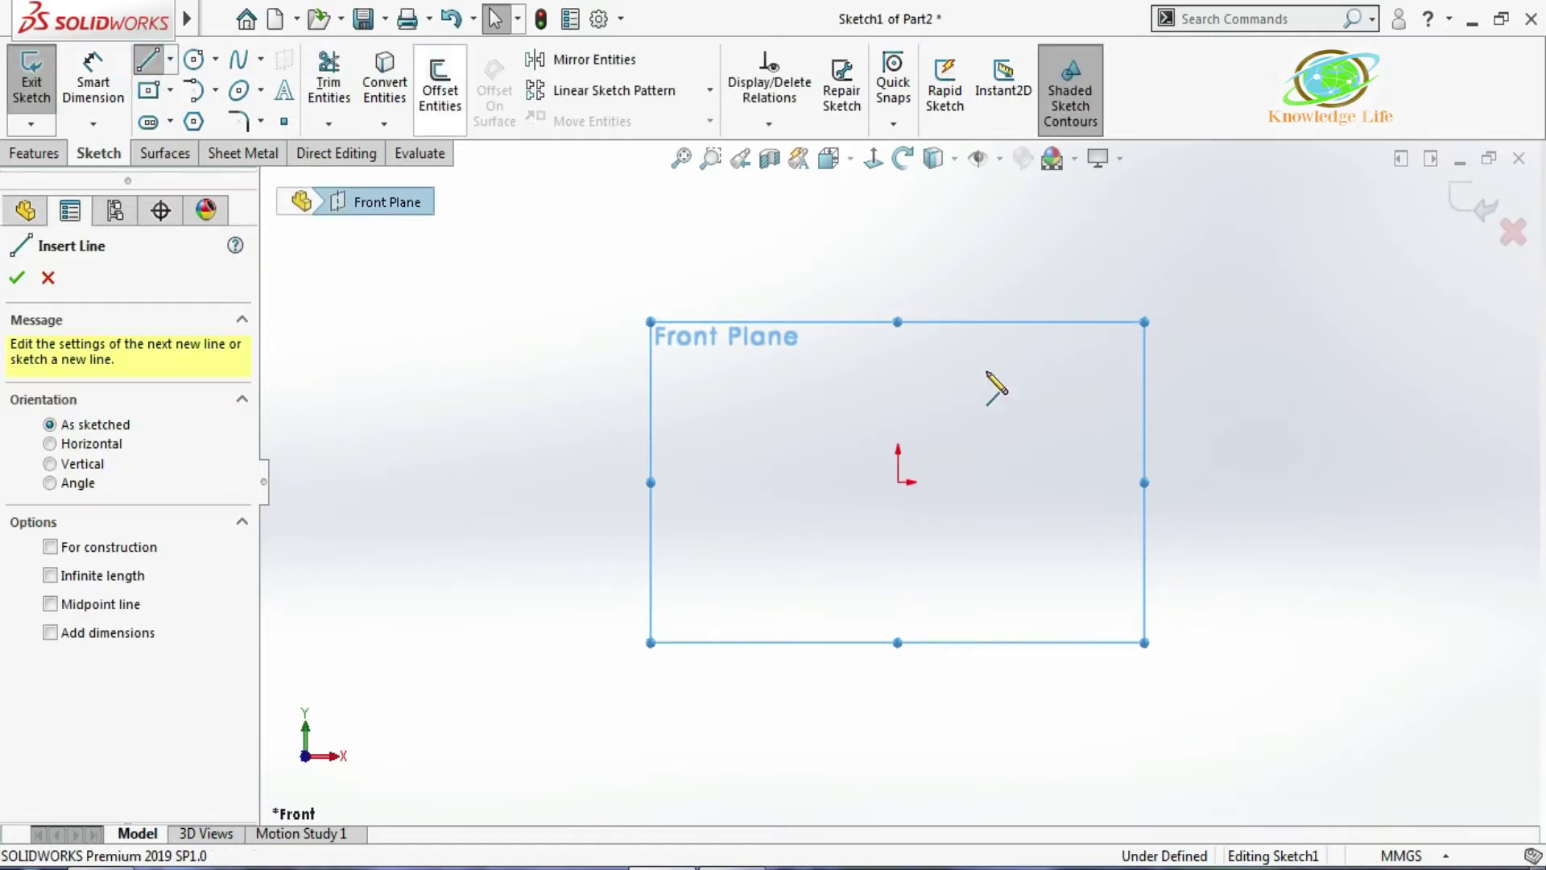
pyautogui.click(898, 481)
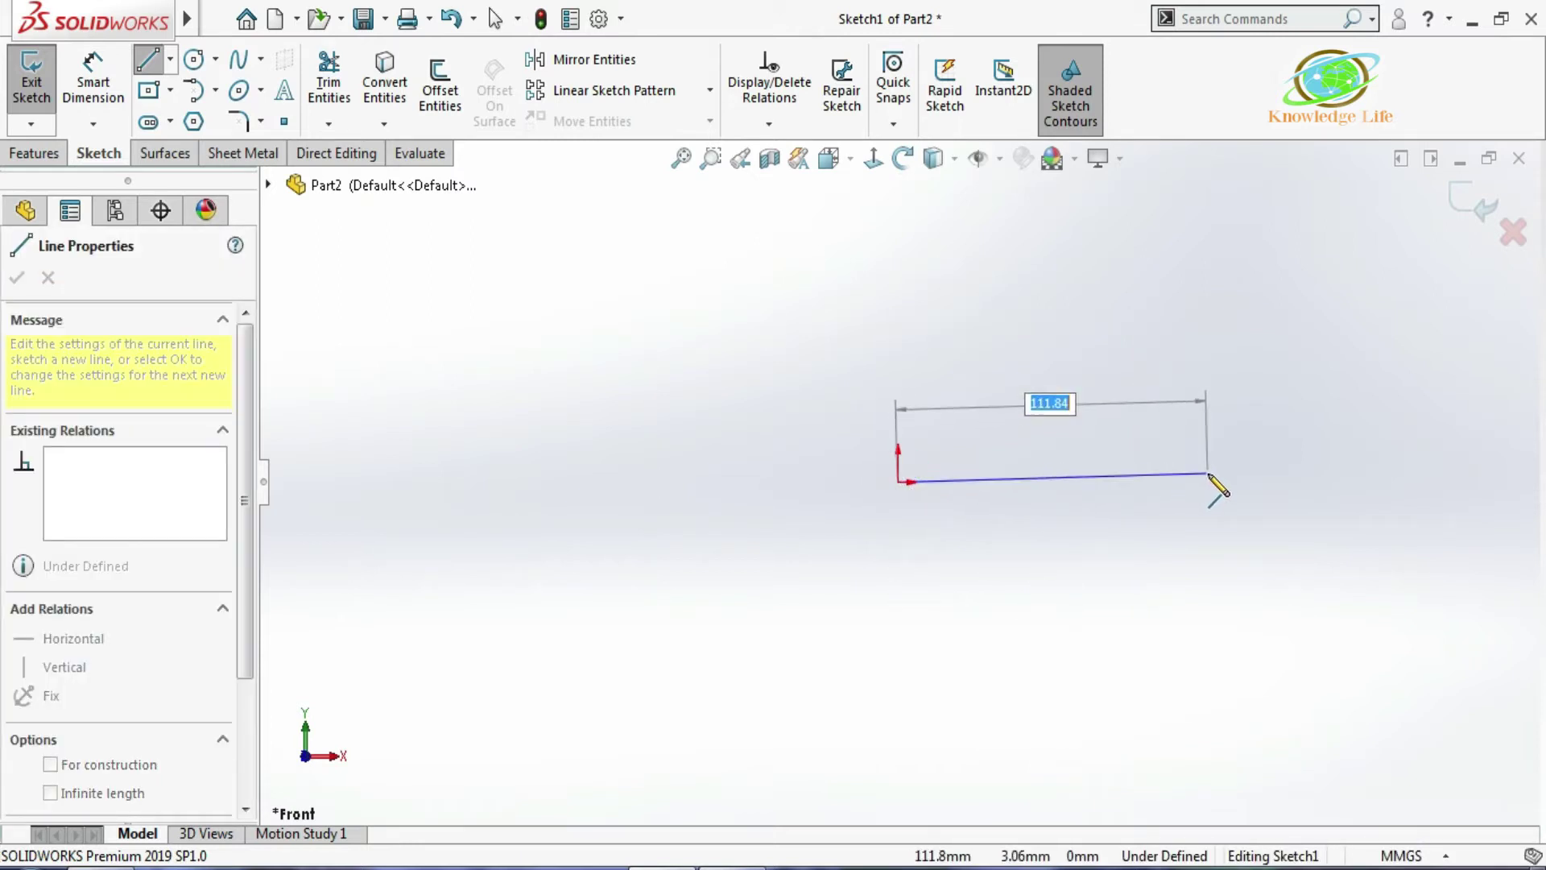
pyautogui.click(1208, 482)
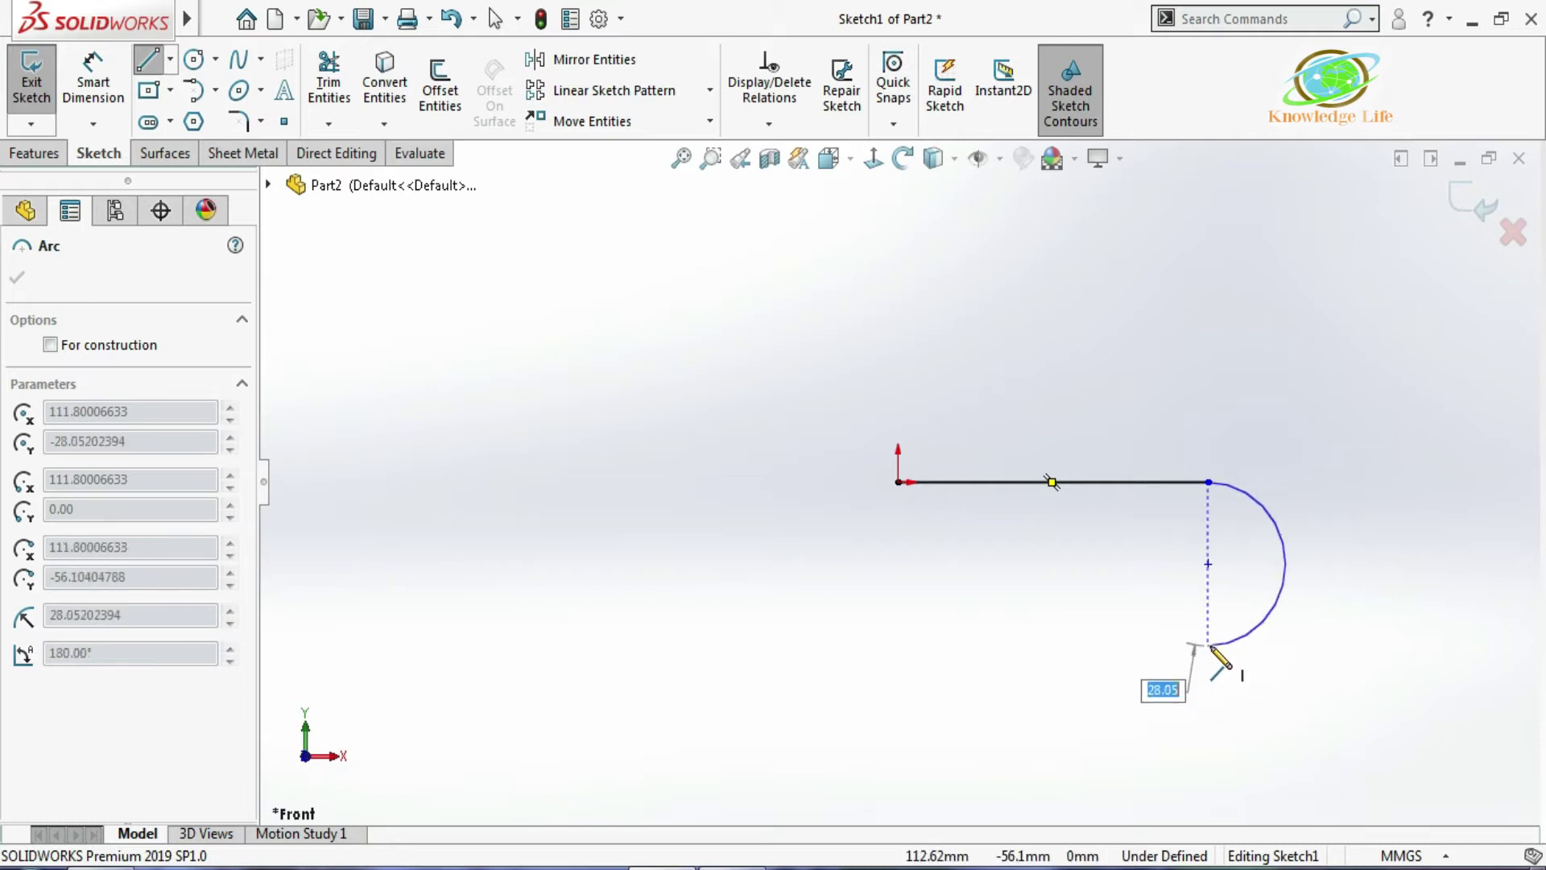
pyautogui.click(1208, 645)
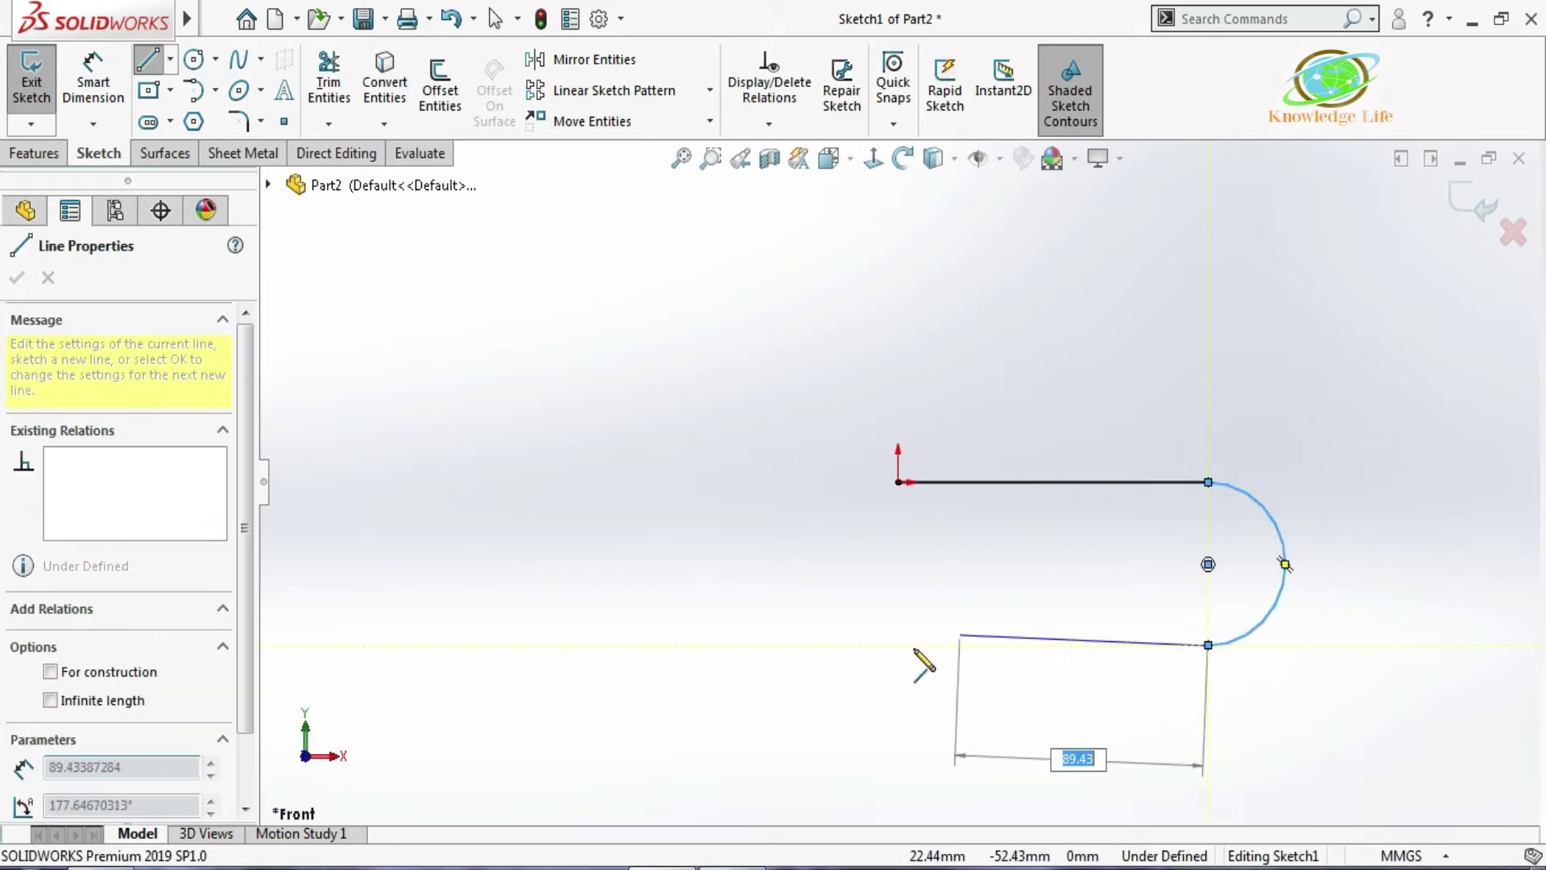
pyautogui.click(717, 644)
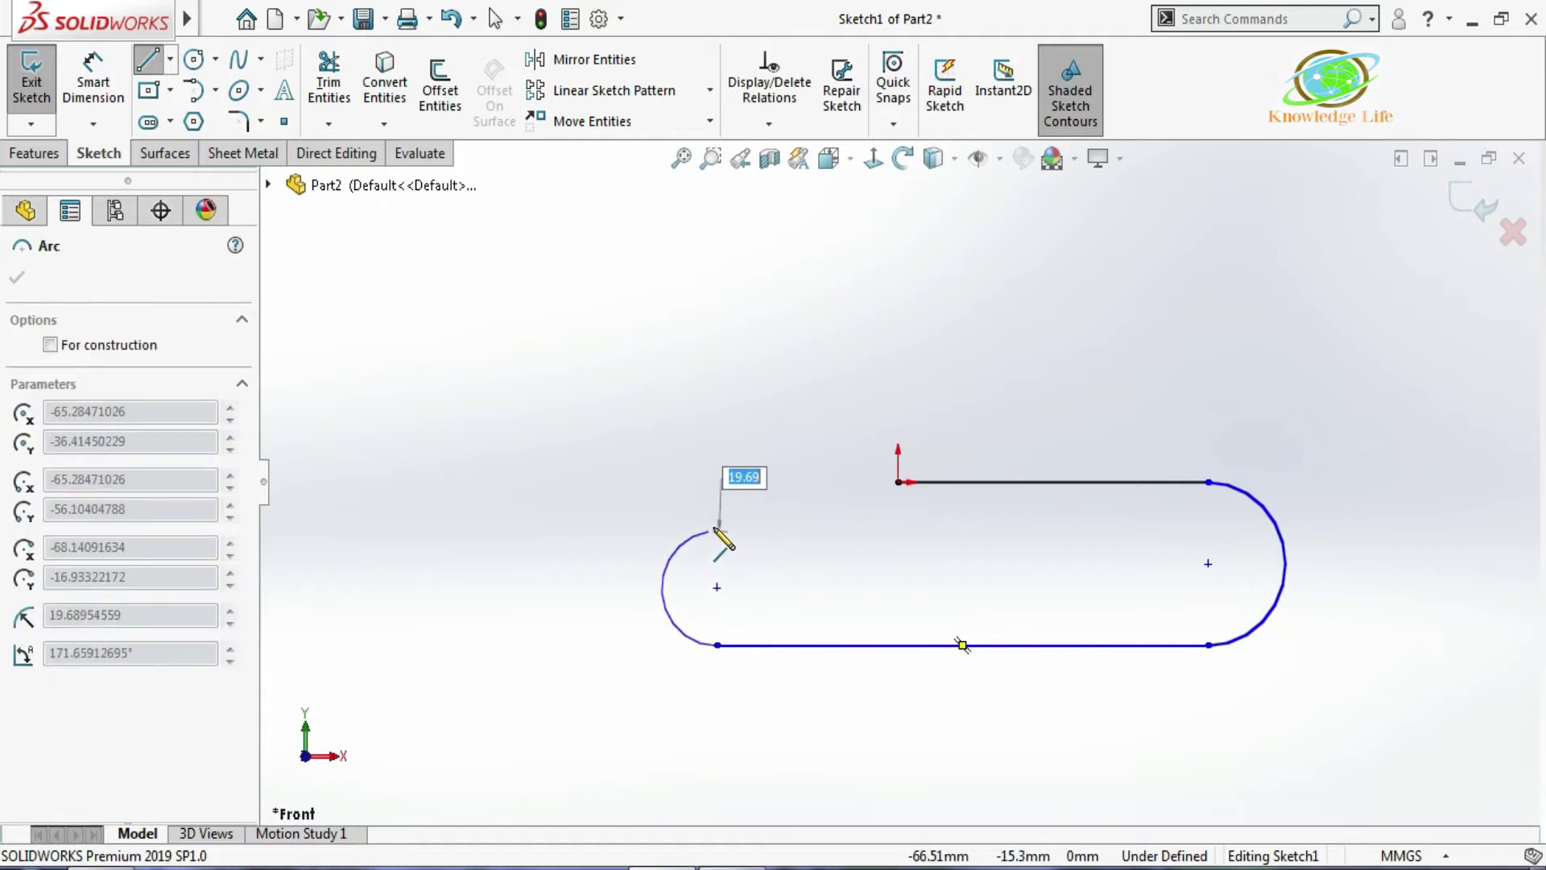
# Complete the chain with the left arc, inner upper line, small inner arc and last inner line
pyautogui.click(716, 526)
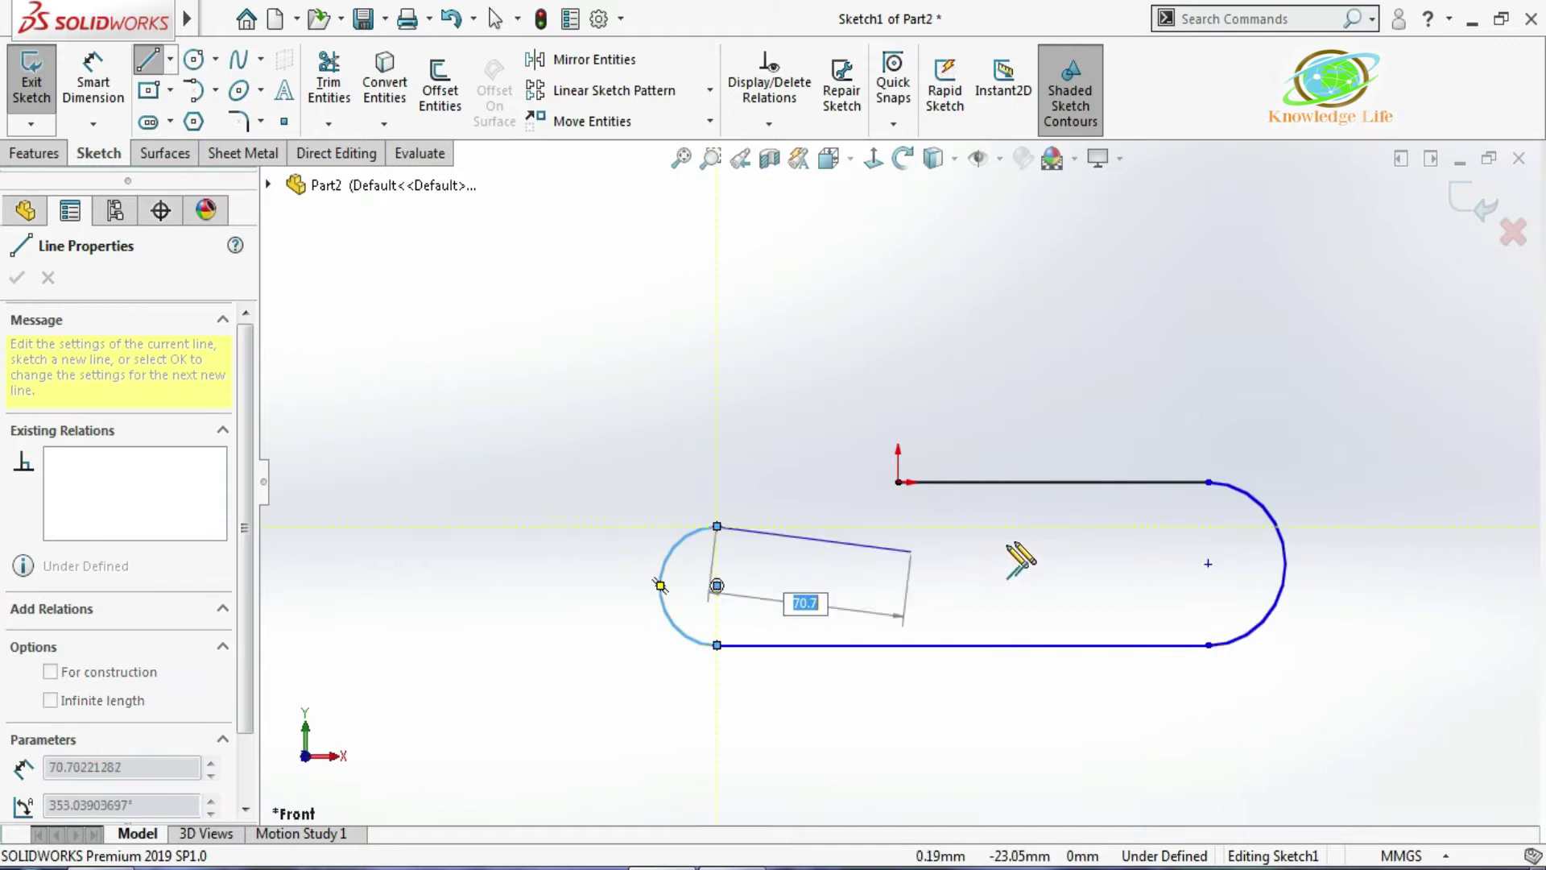
pyautogui.click(1094, 526)
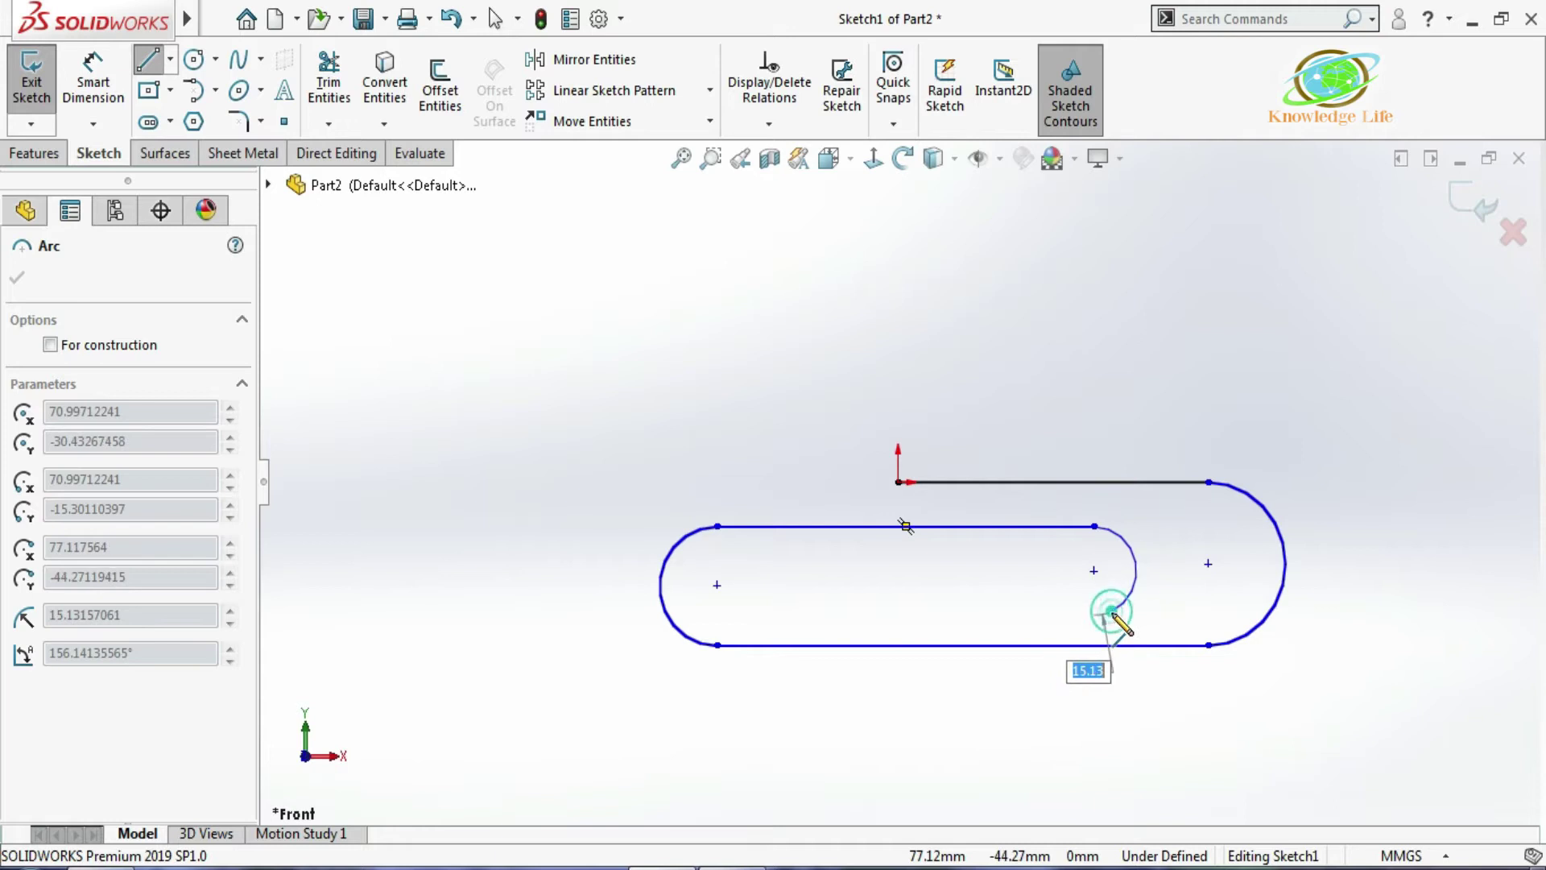
pyautogui.click(1112, 611)
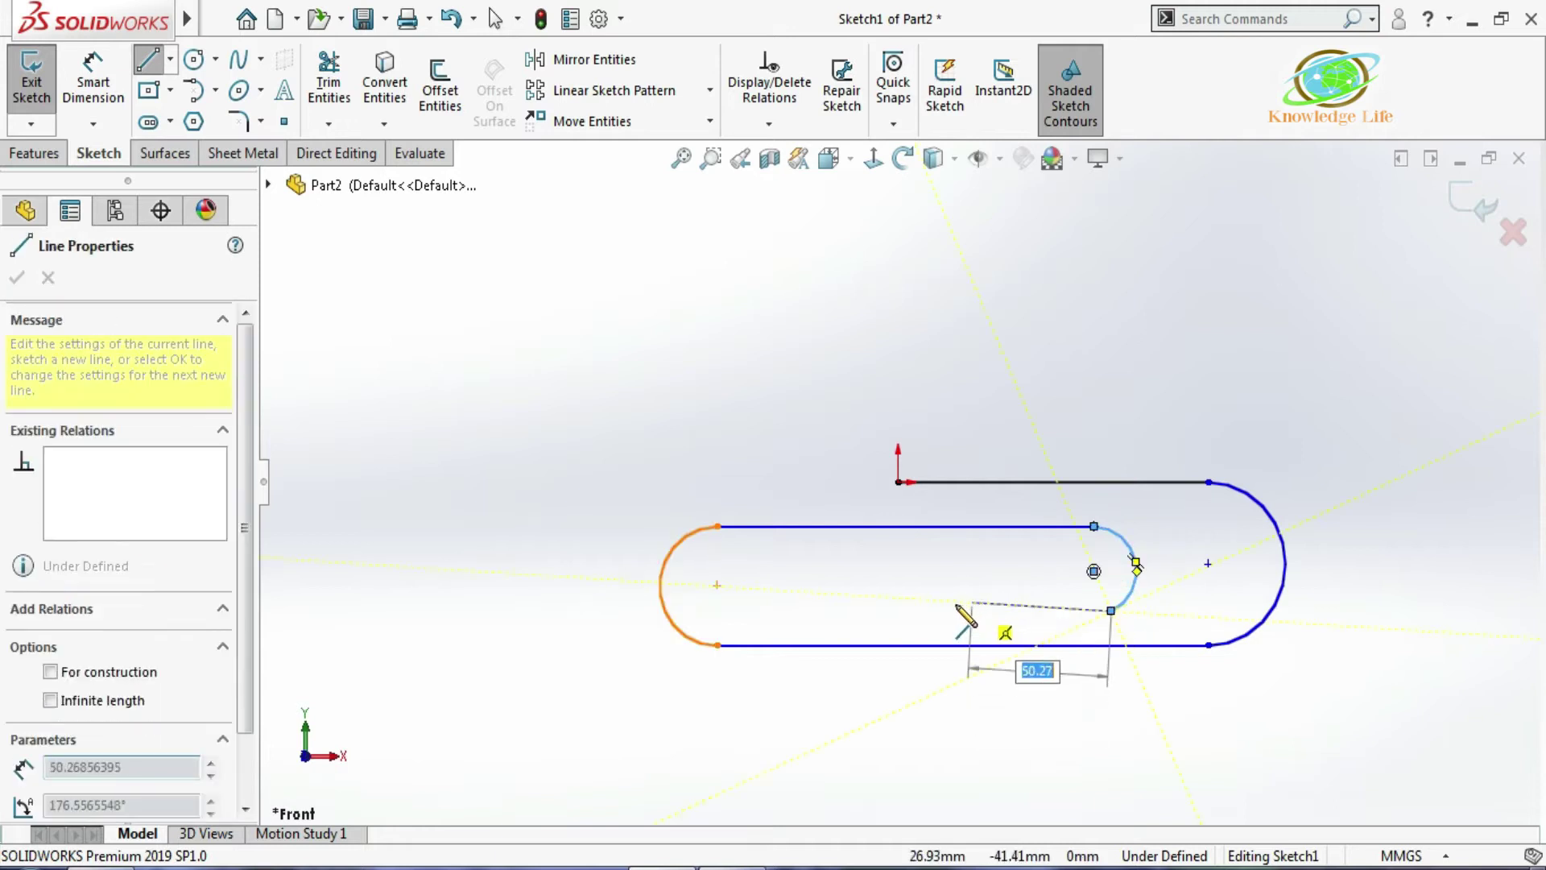
pyautogui.click(899, 610)
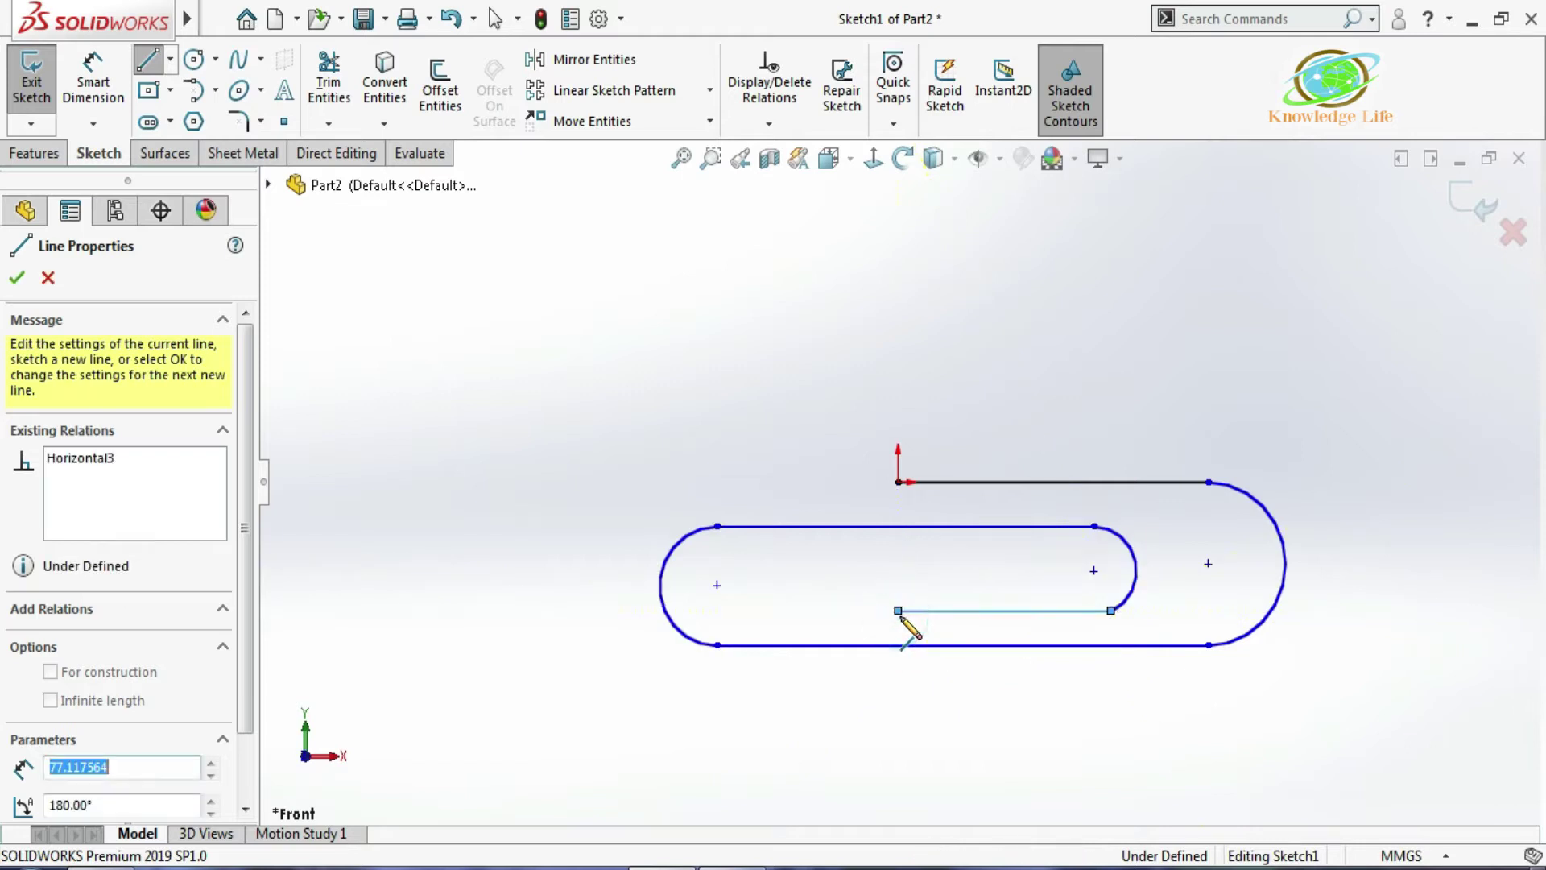
pyautogui.press('Escape')
pyautogui.press('Escape')
pyautogui.press('Escape')
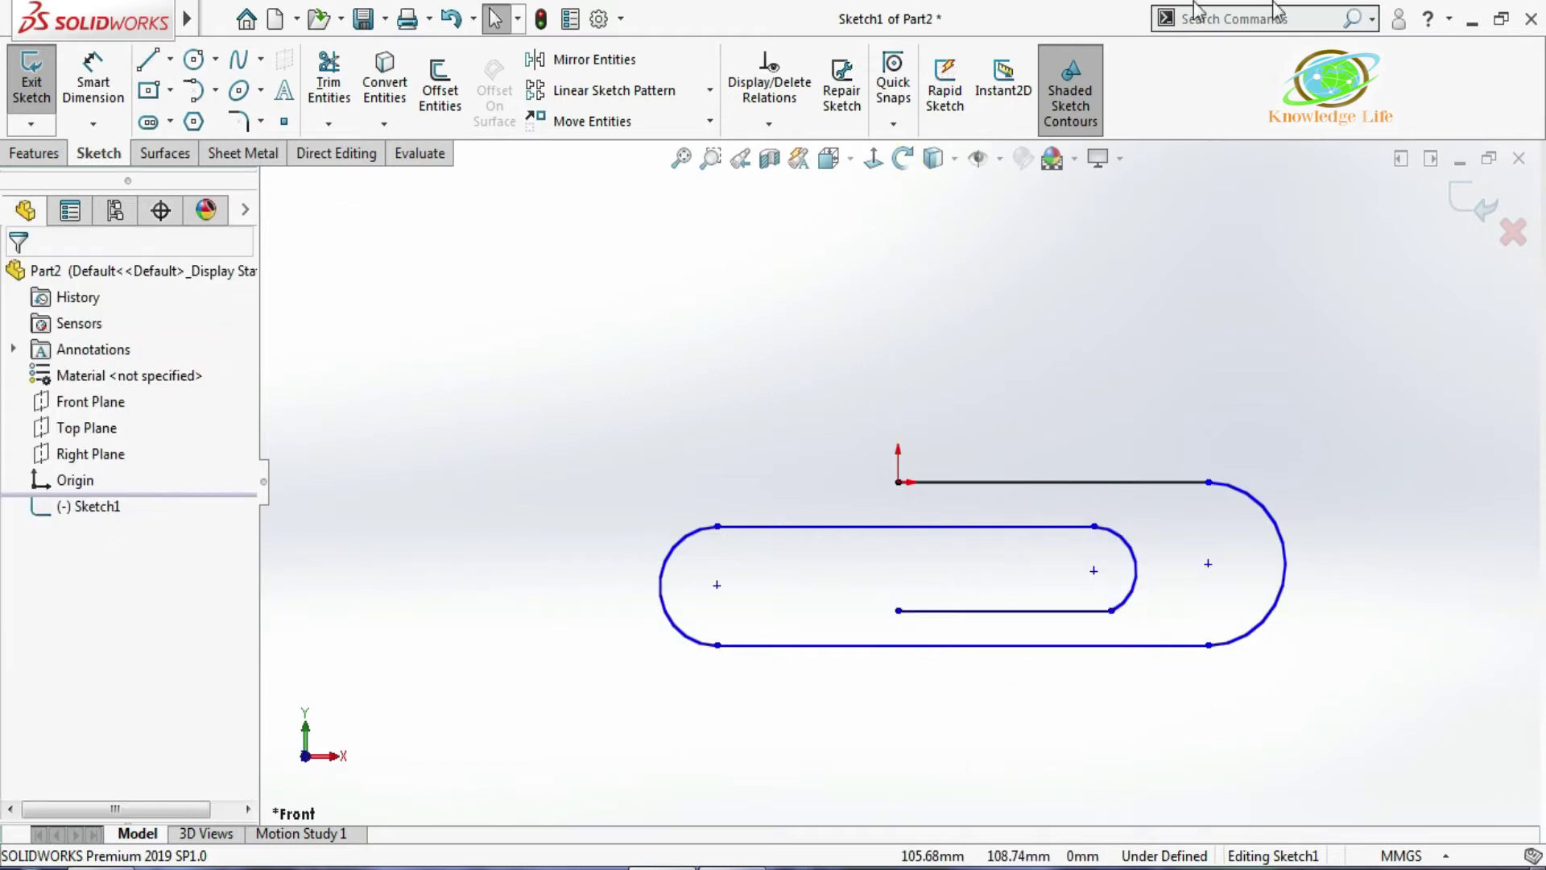
# Add a Tangent relation between the short lower inner line and the small inner arc
pyautogui.scroll(-1, 1086, 559)
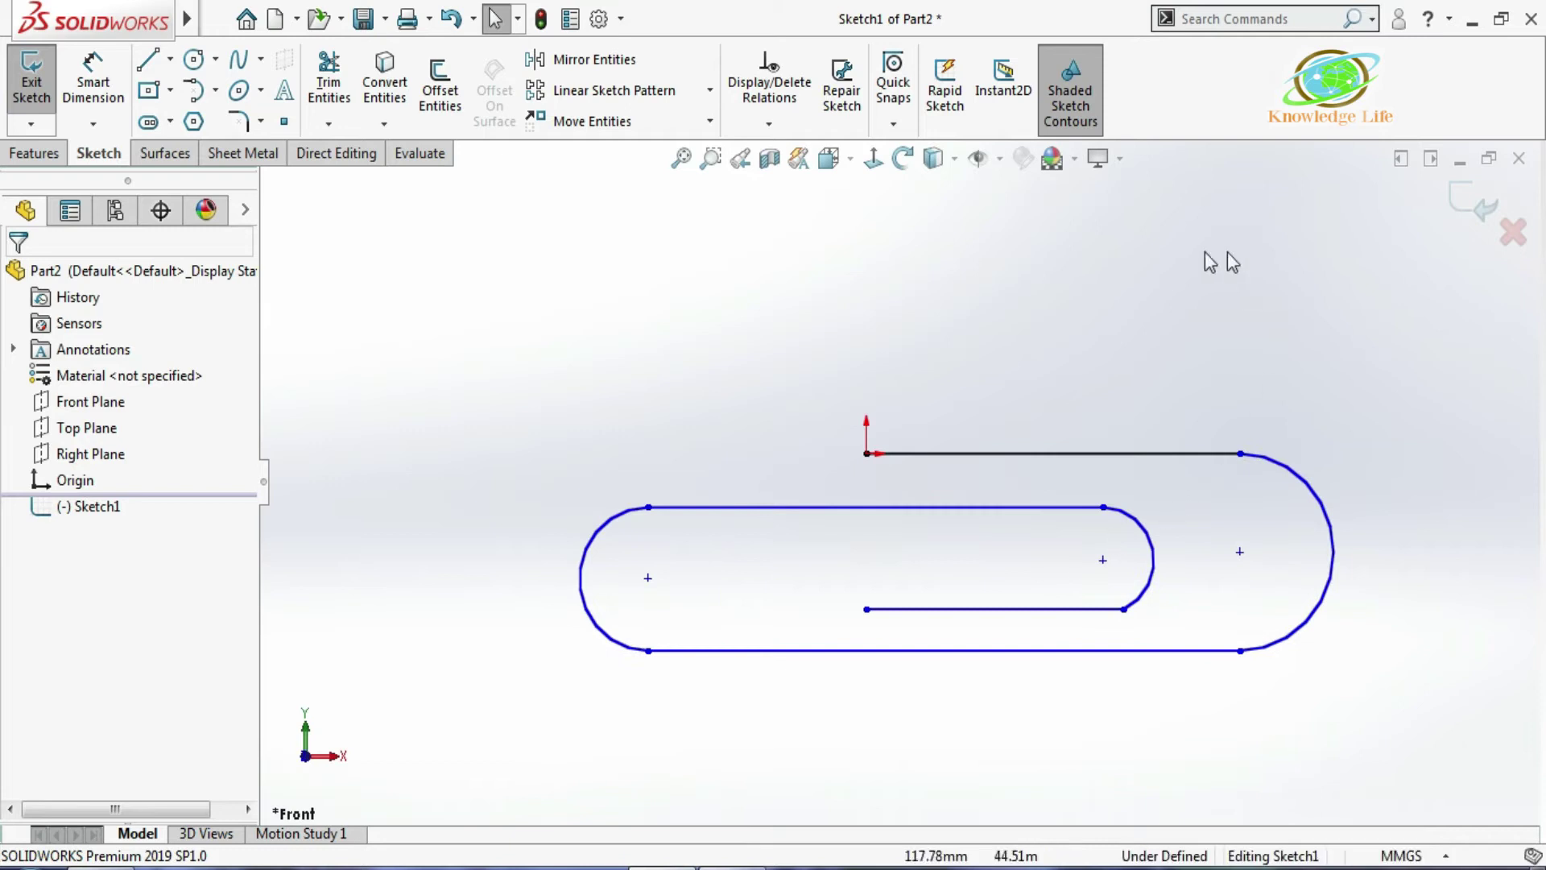
pyautogui.click(991, 512)
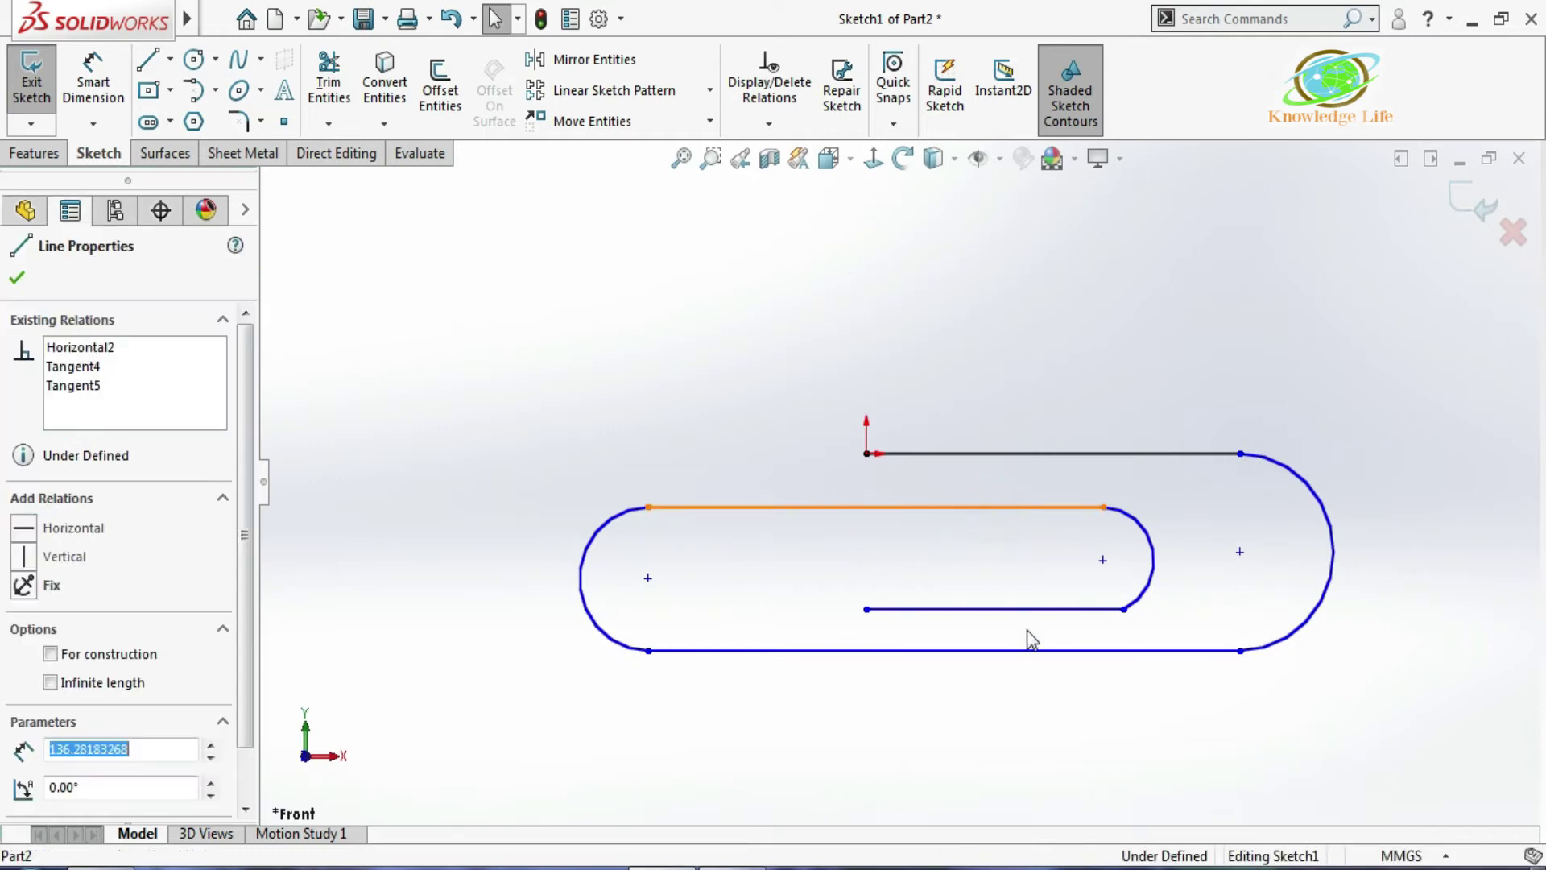
pyautogui.click(1059, 584)
pyautogui.click(1071, 610)
pyautogui.click(1139, 596)
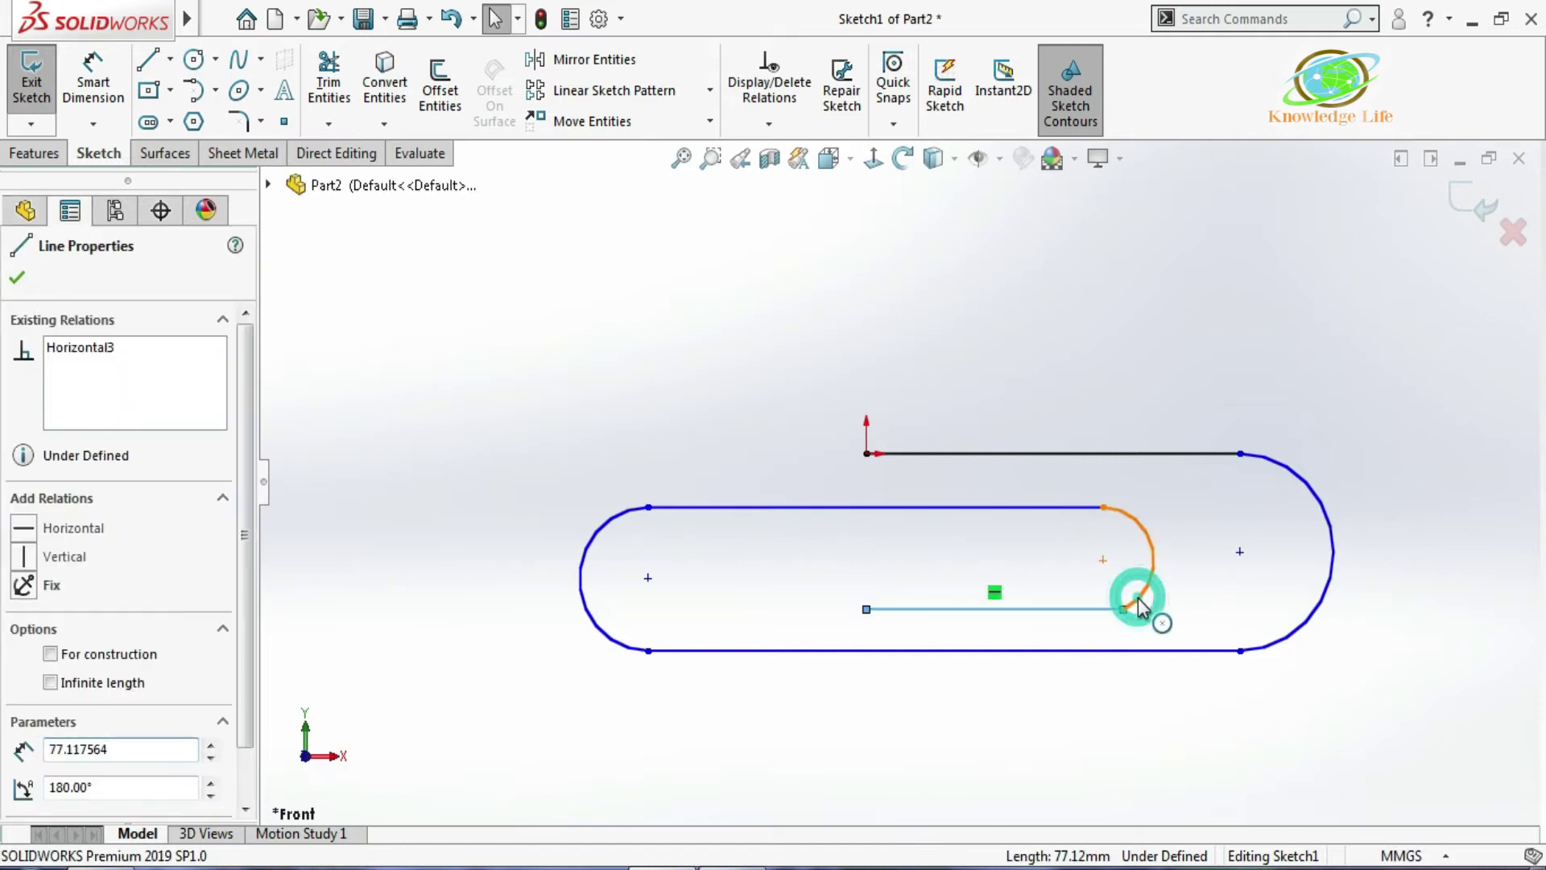
pyautogui.click(24, 661)
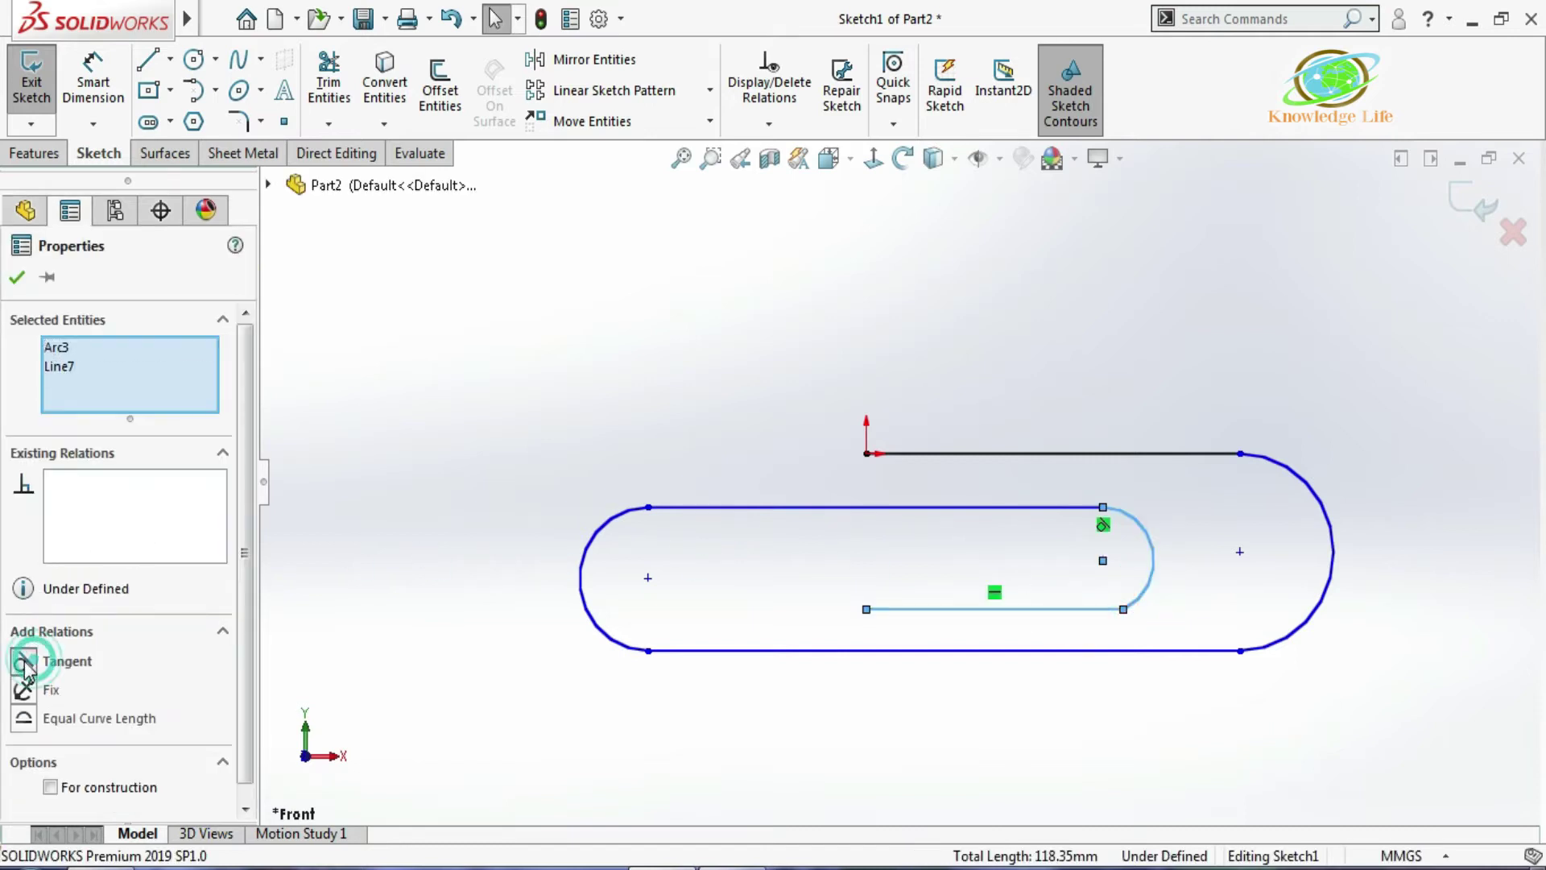
pyautogui.click(19, 278)
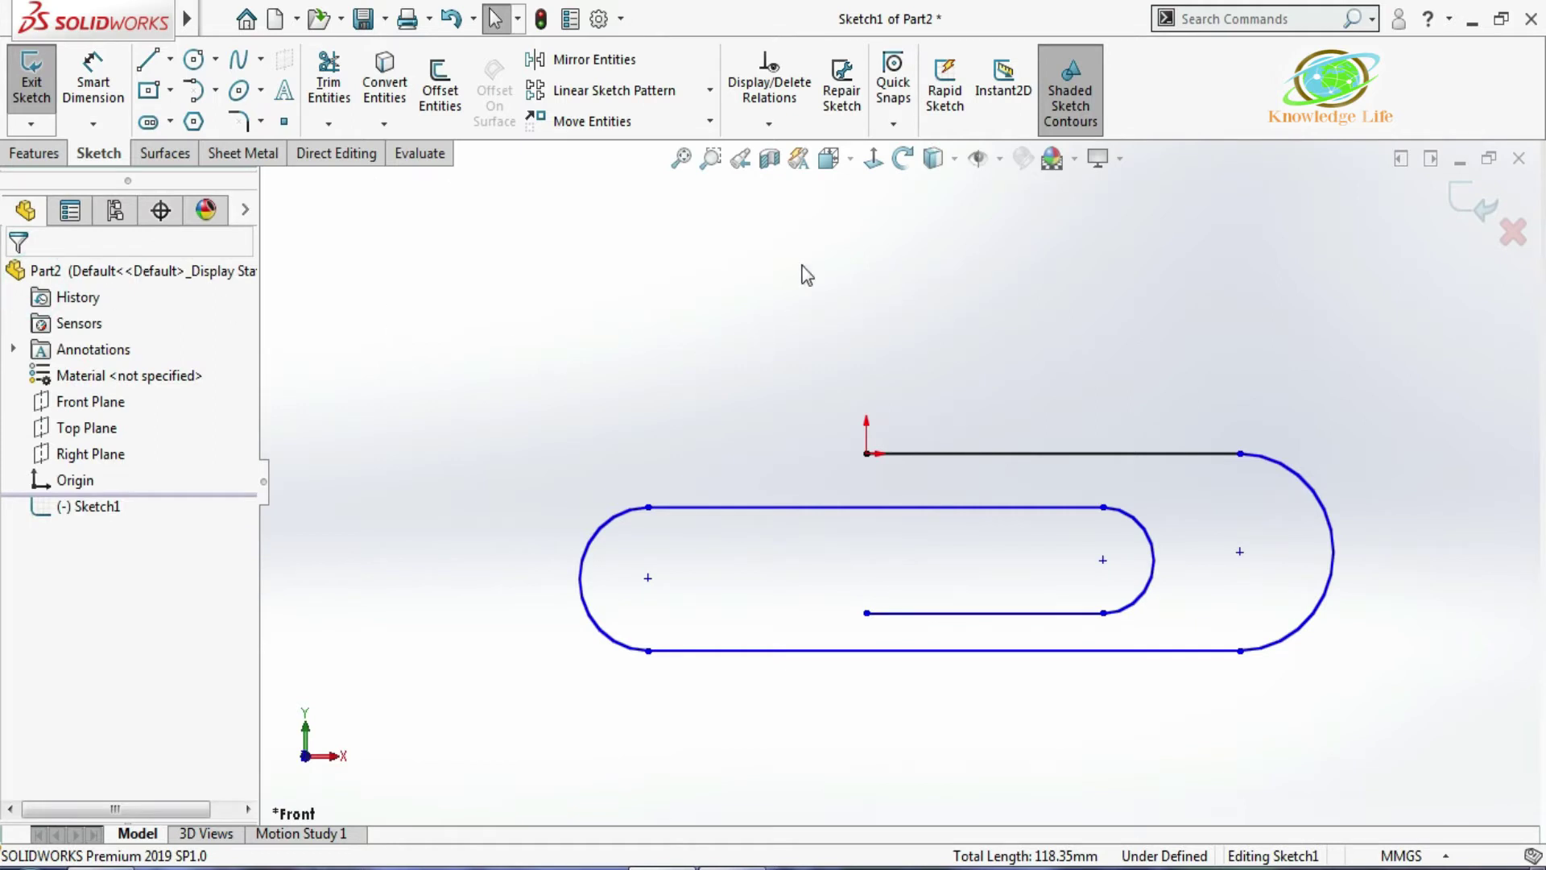
# Dimension the clip's overall length across the outer edges of the end arcs to 30 mm
pyautogui.click(93, 80)
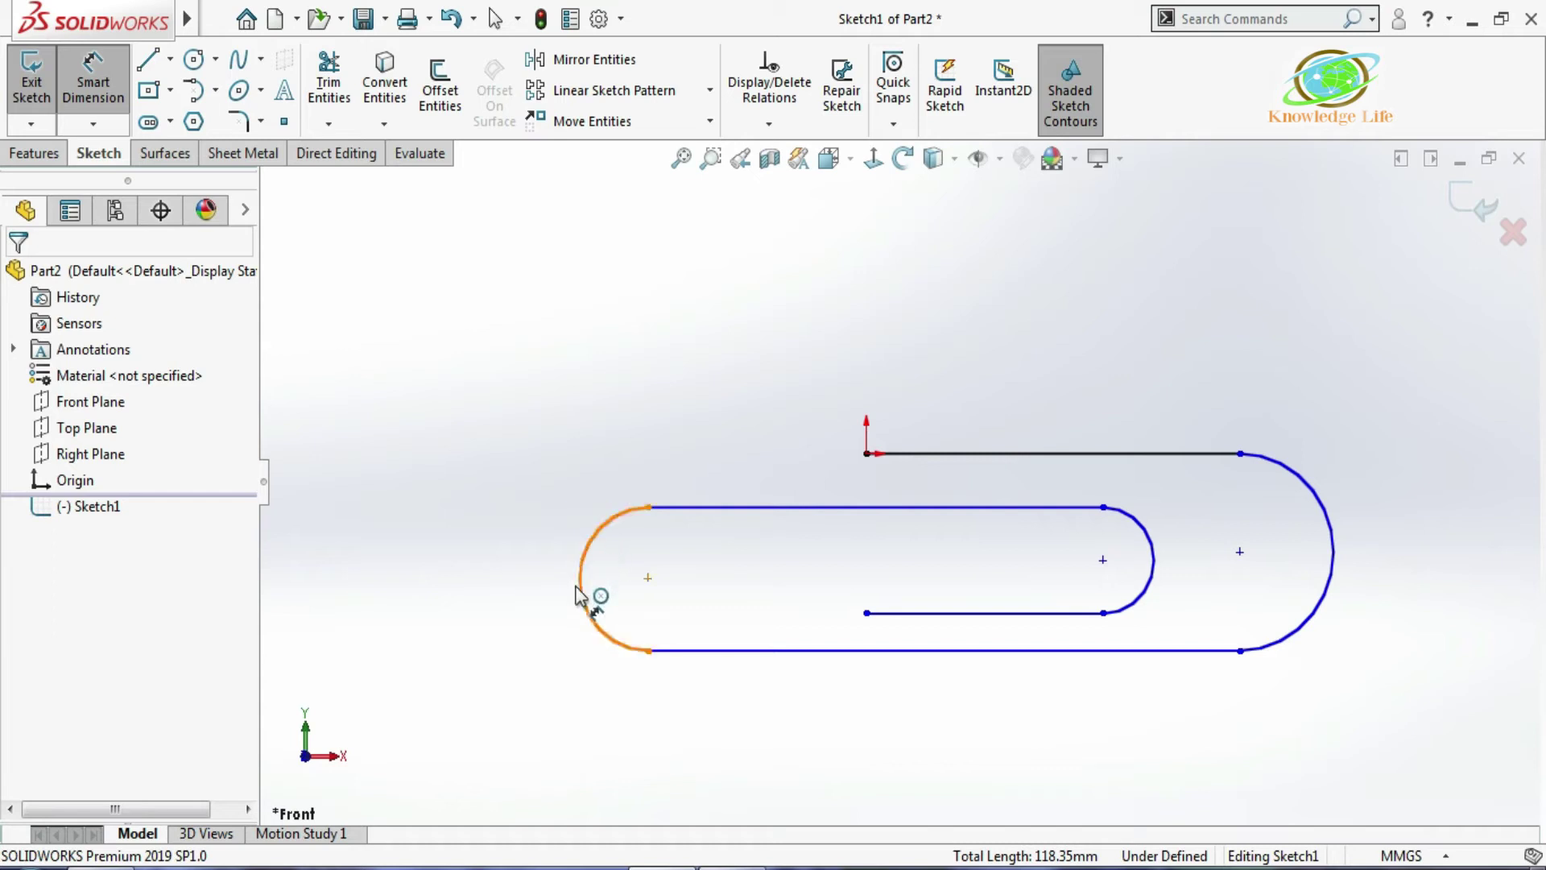
pyautogui.click(587, 619)
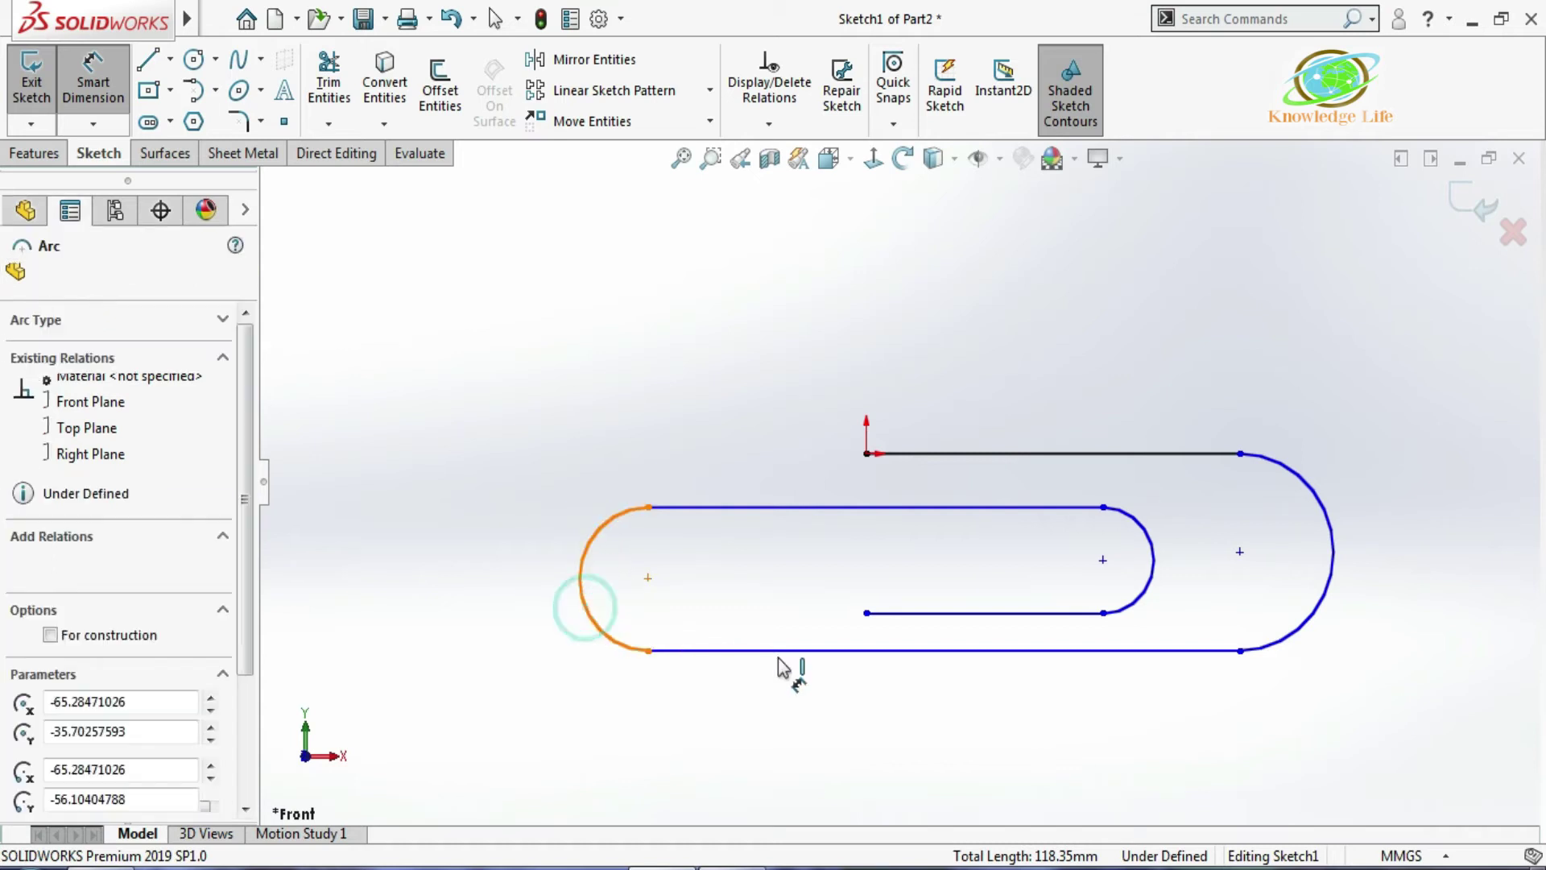
pyautogui.click(1334, 580)
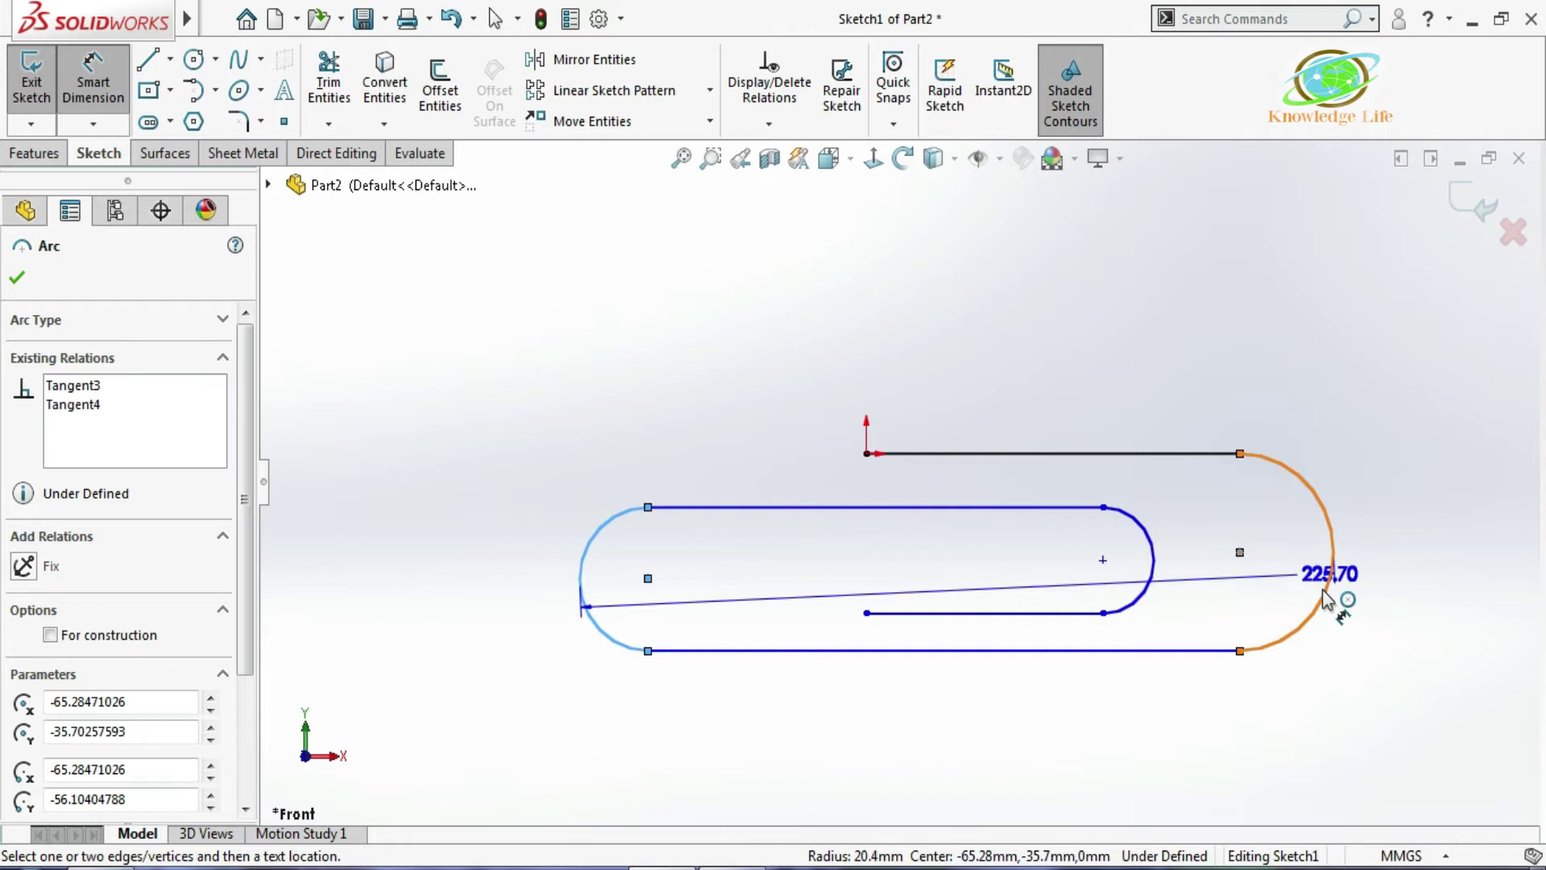
pyautogui.click(1315, 595)
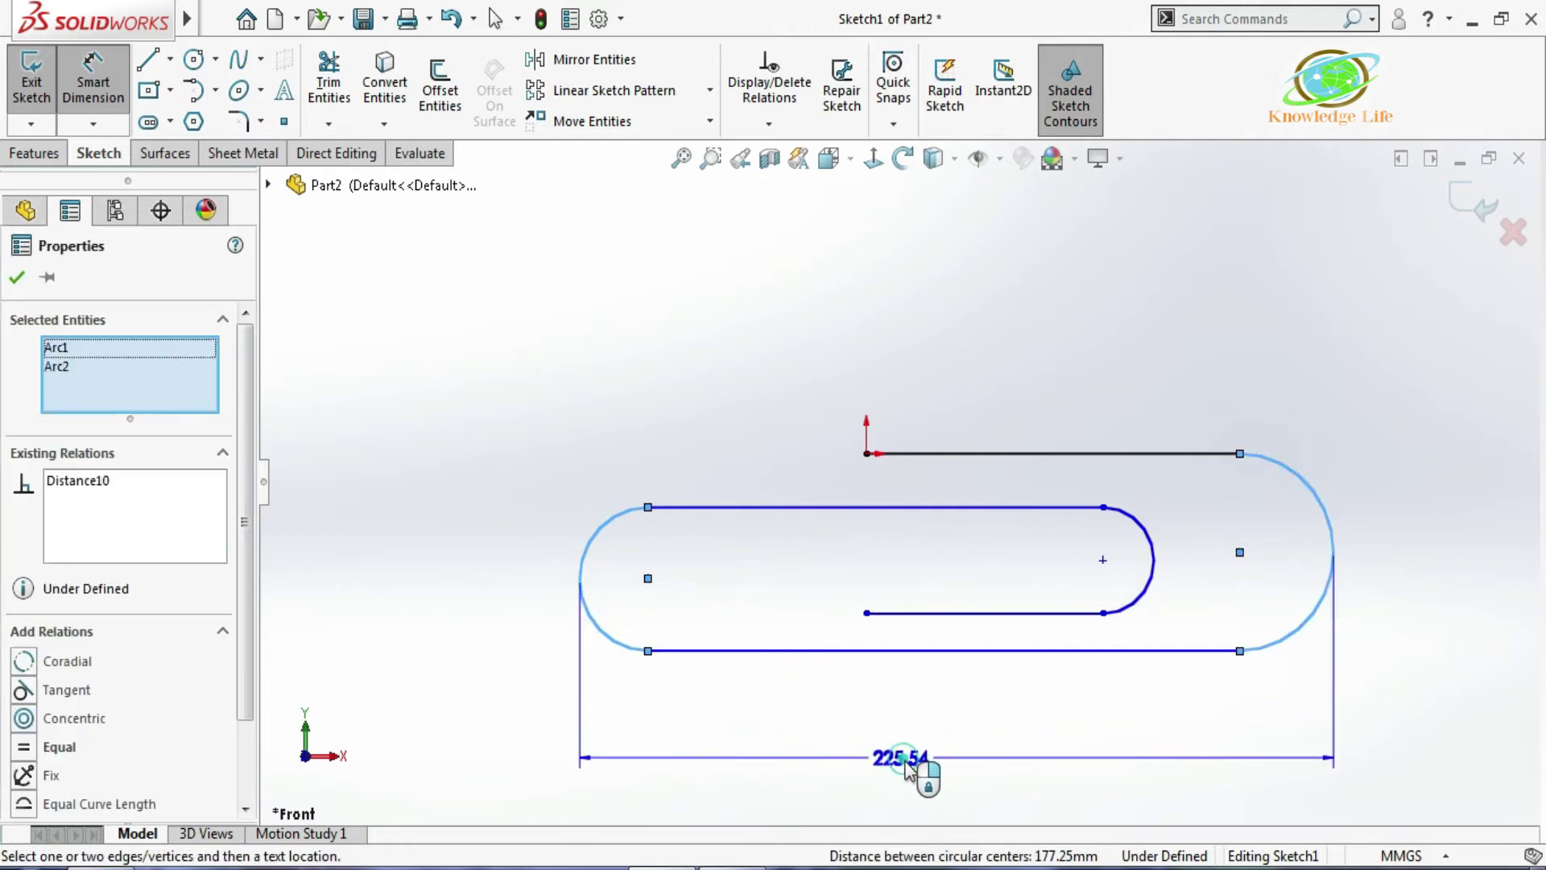
pyautogui.click(906, 761)
pyautogui.write('30')
pyautogui.press('Return')
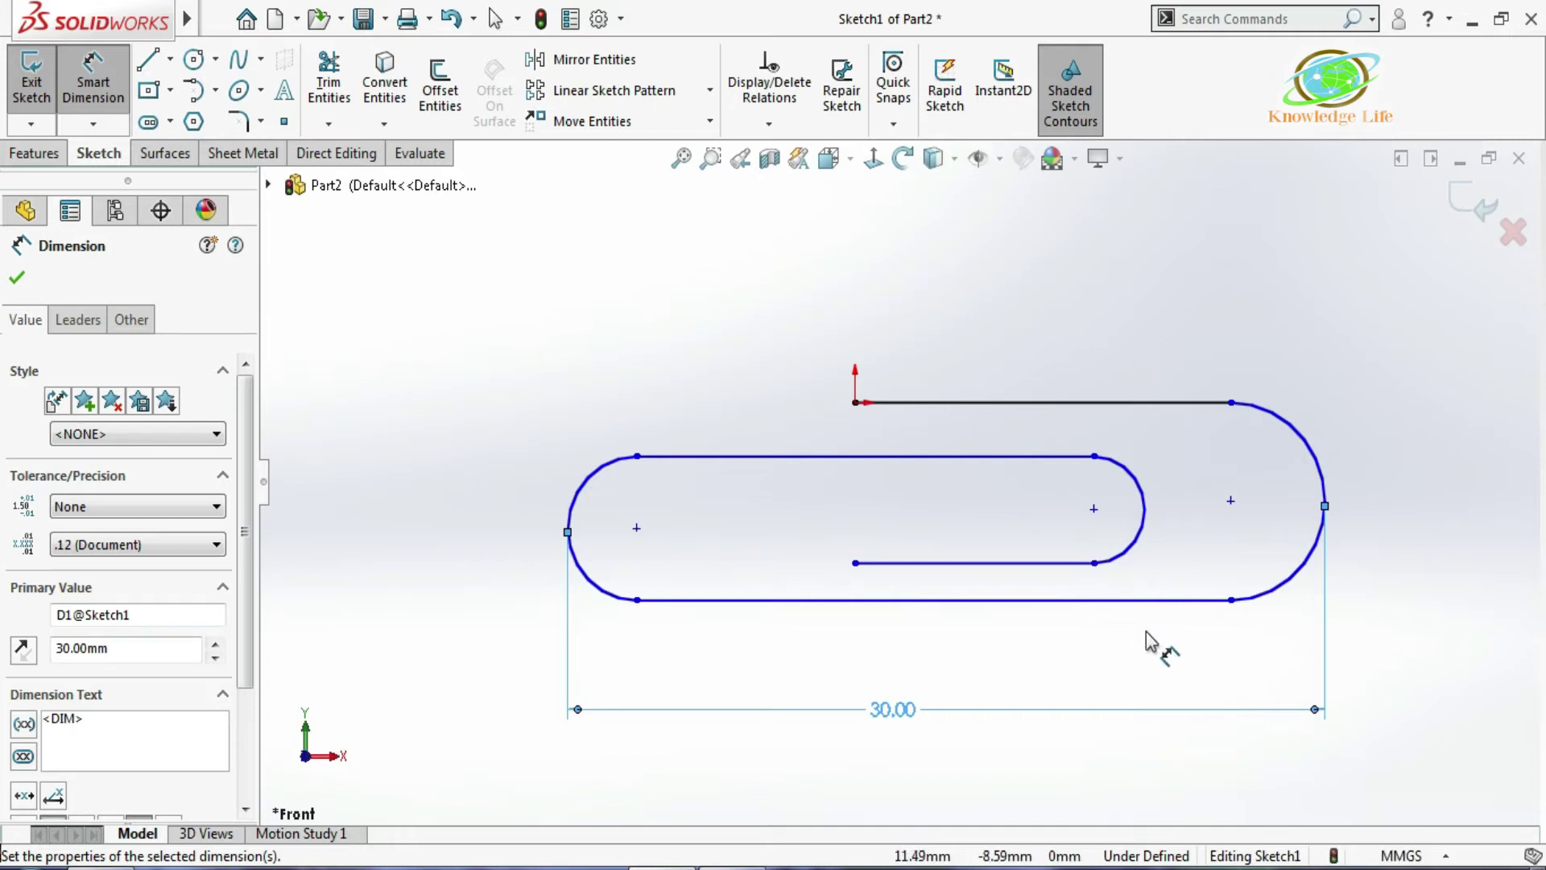
# Add 1.5 mm wire-gap dimensions between the lower lines and between the top lines
pyautogui.click(1039, 563)
pyautogui.click(1044, 604)
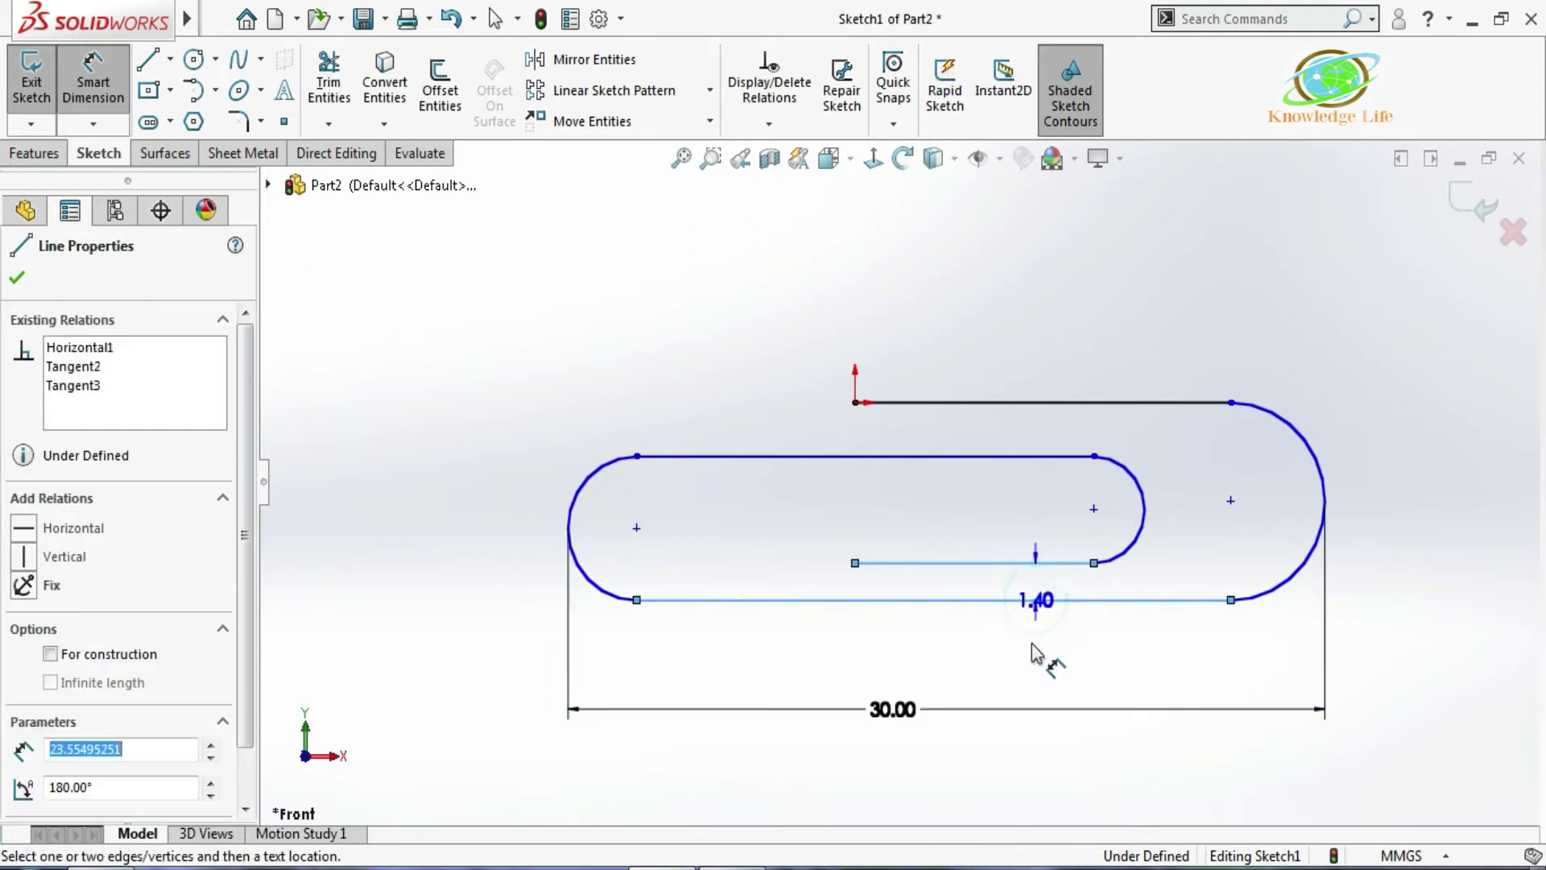
pyautogui.click(1035, 668)
pyautogui.write('1.5')
pyautogui.press('Return')
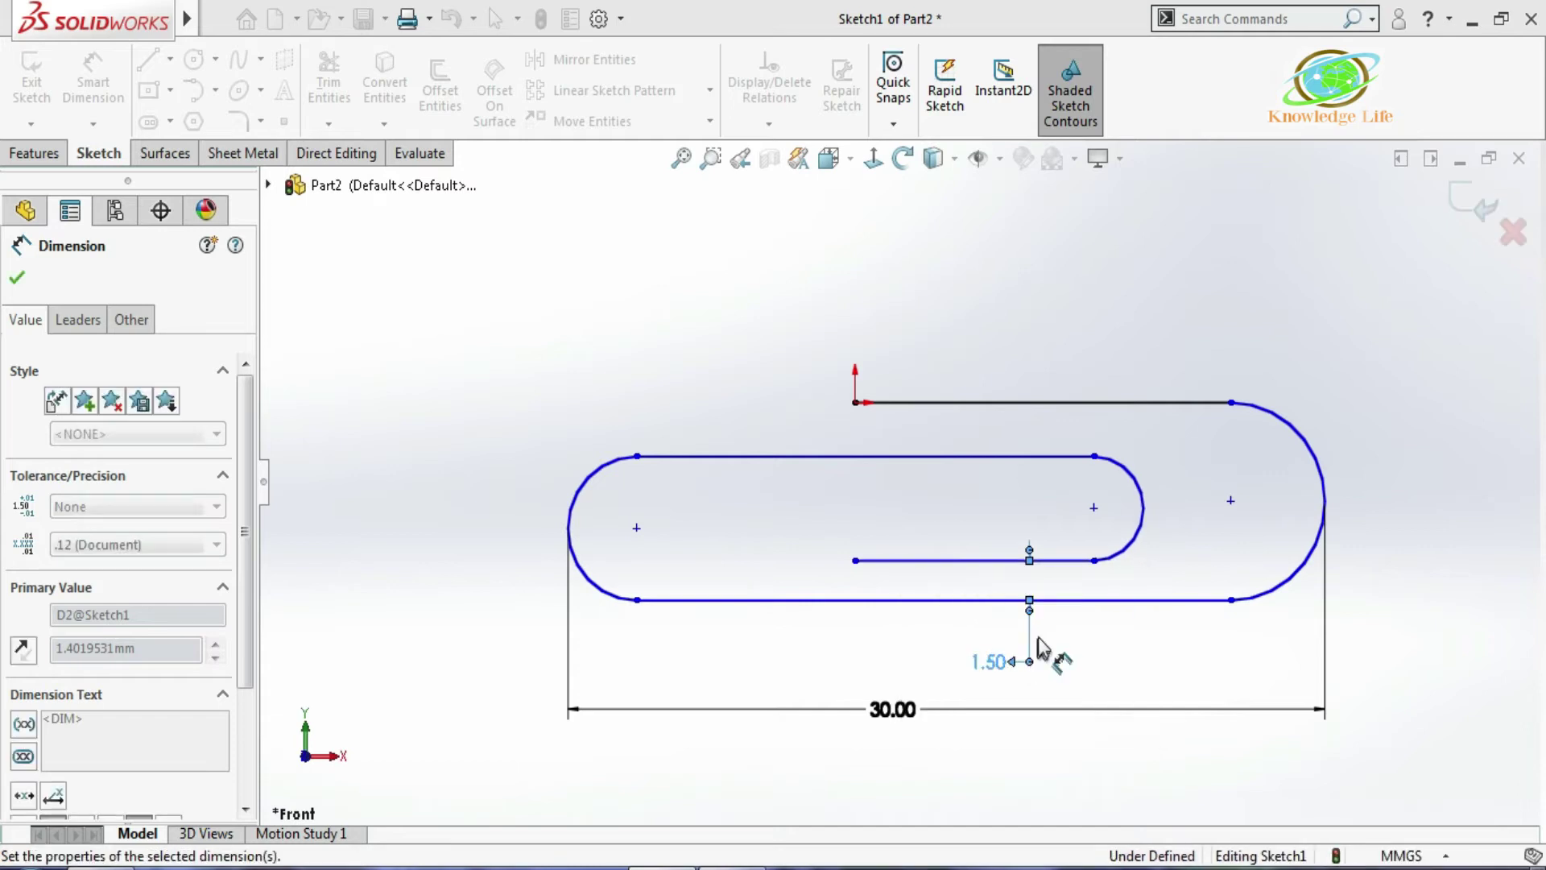
pyautogui.click(1022, 403)
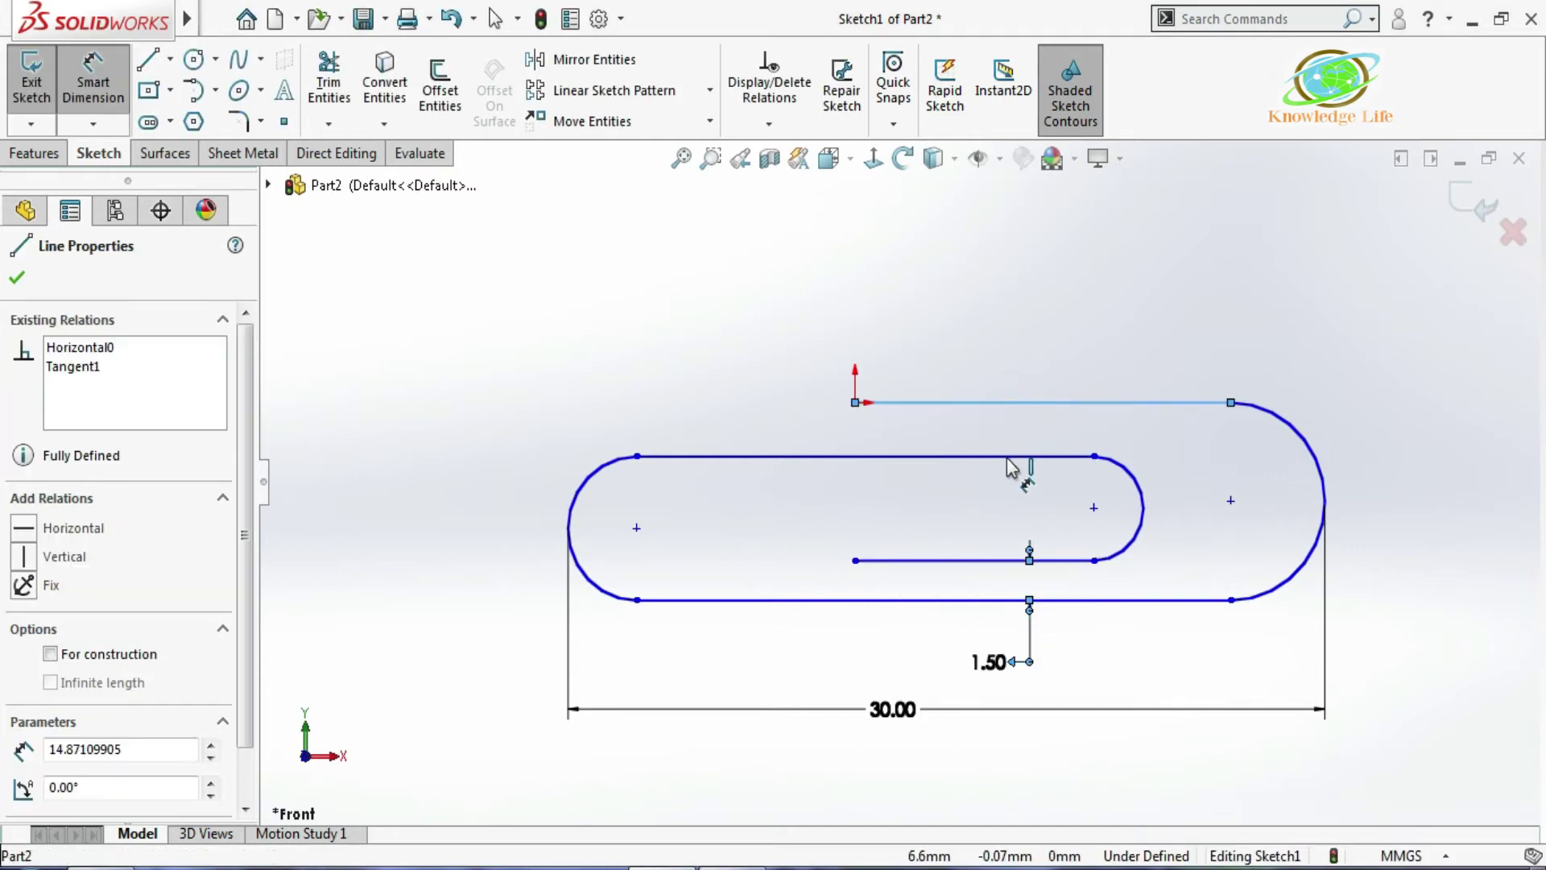
pyautogui.click(1018, 457)
pyautogui.click(1023, 360)
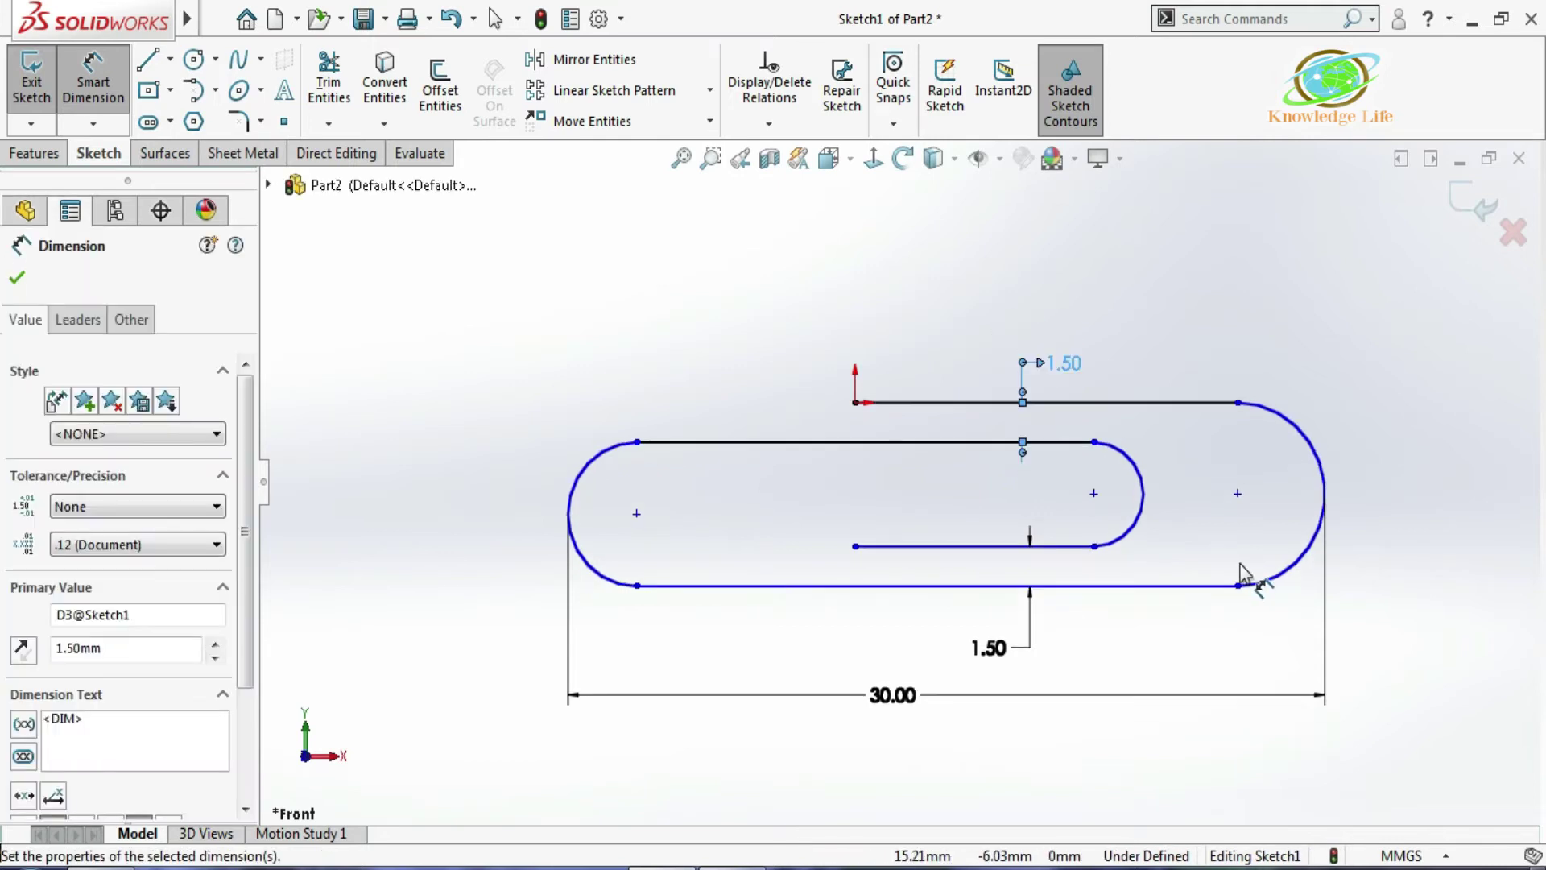
# Dimension the horizontal distance from the origin to the right arc at 22 mm
pyautogui.click(855, 403)
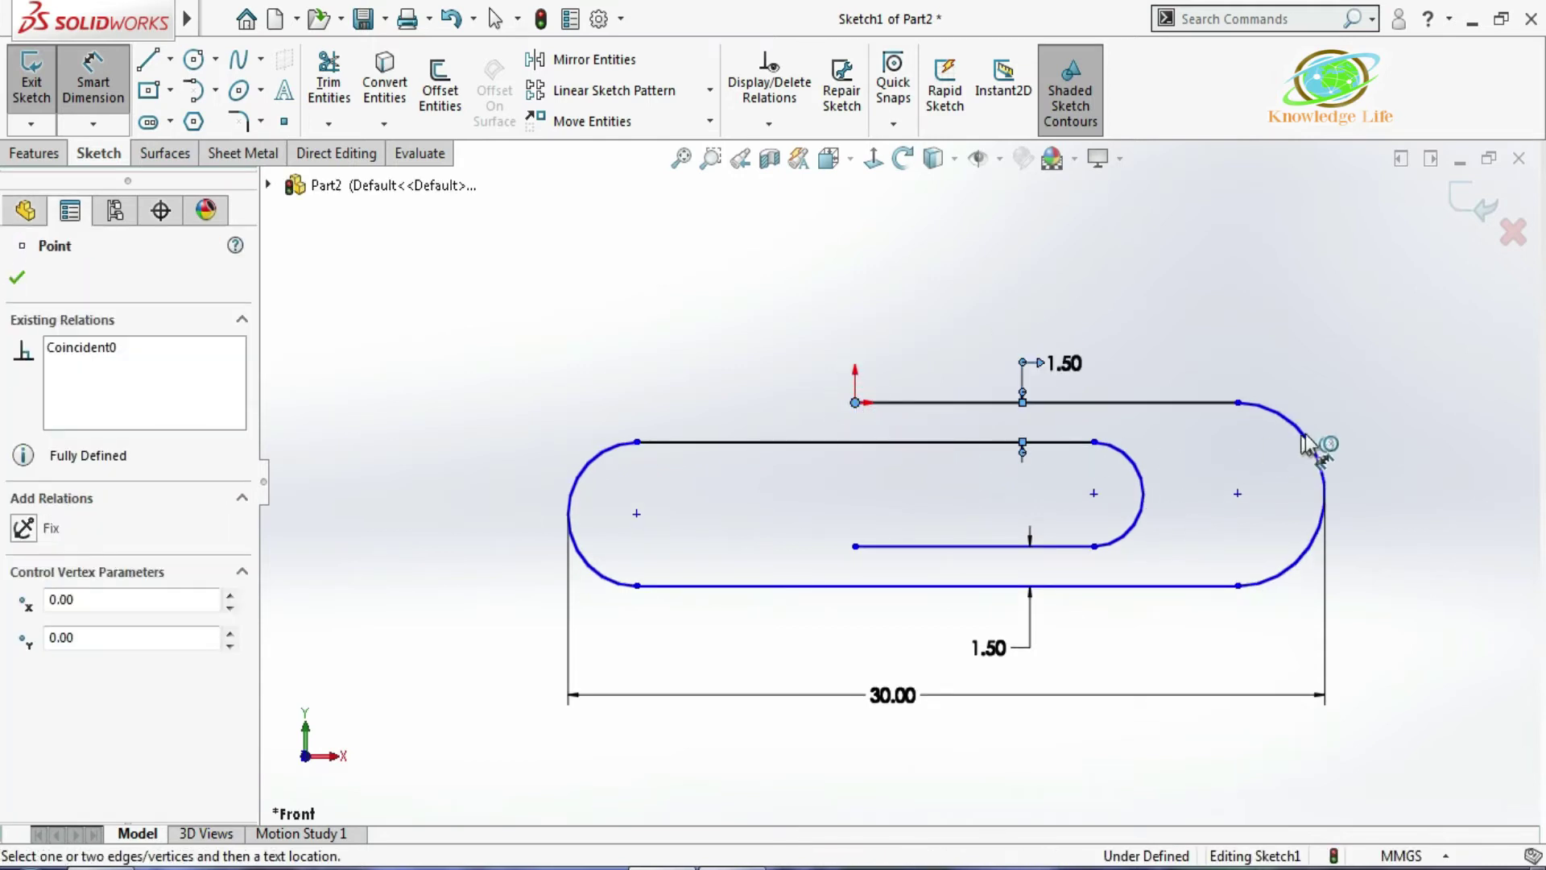
pyautogui.click(1319, 451)
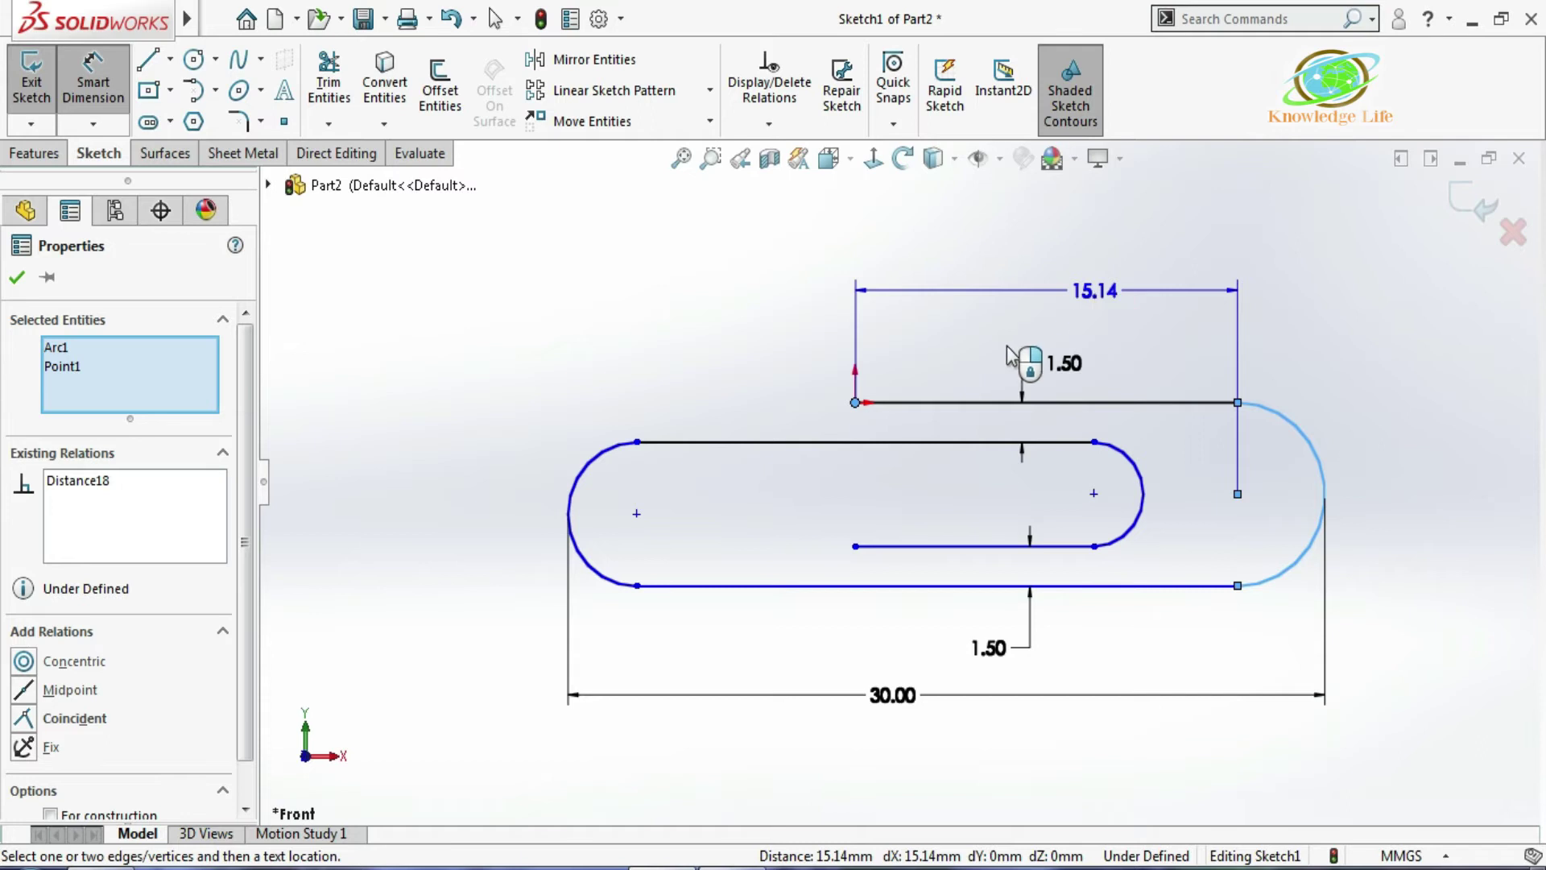
pyautogui.click(915, 378)
pyautogui.write('22')
pyautogui.press('Return')
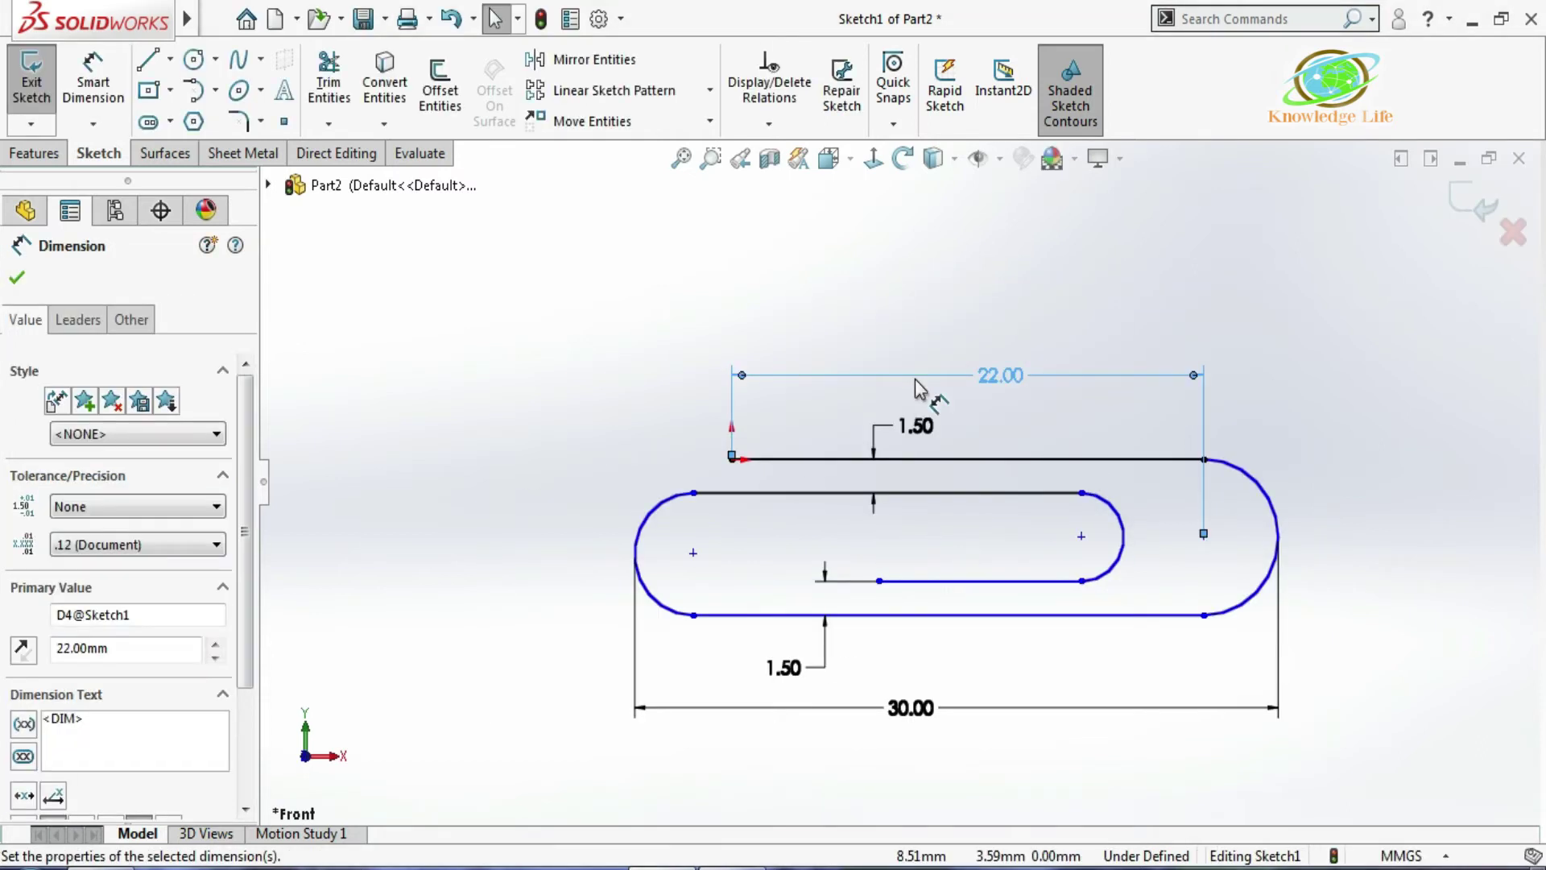
pyautogui.press('Escape')
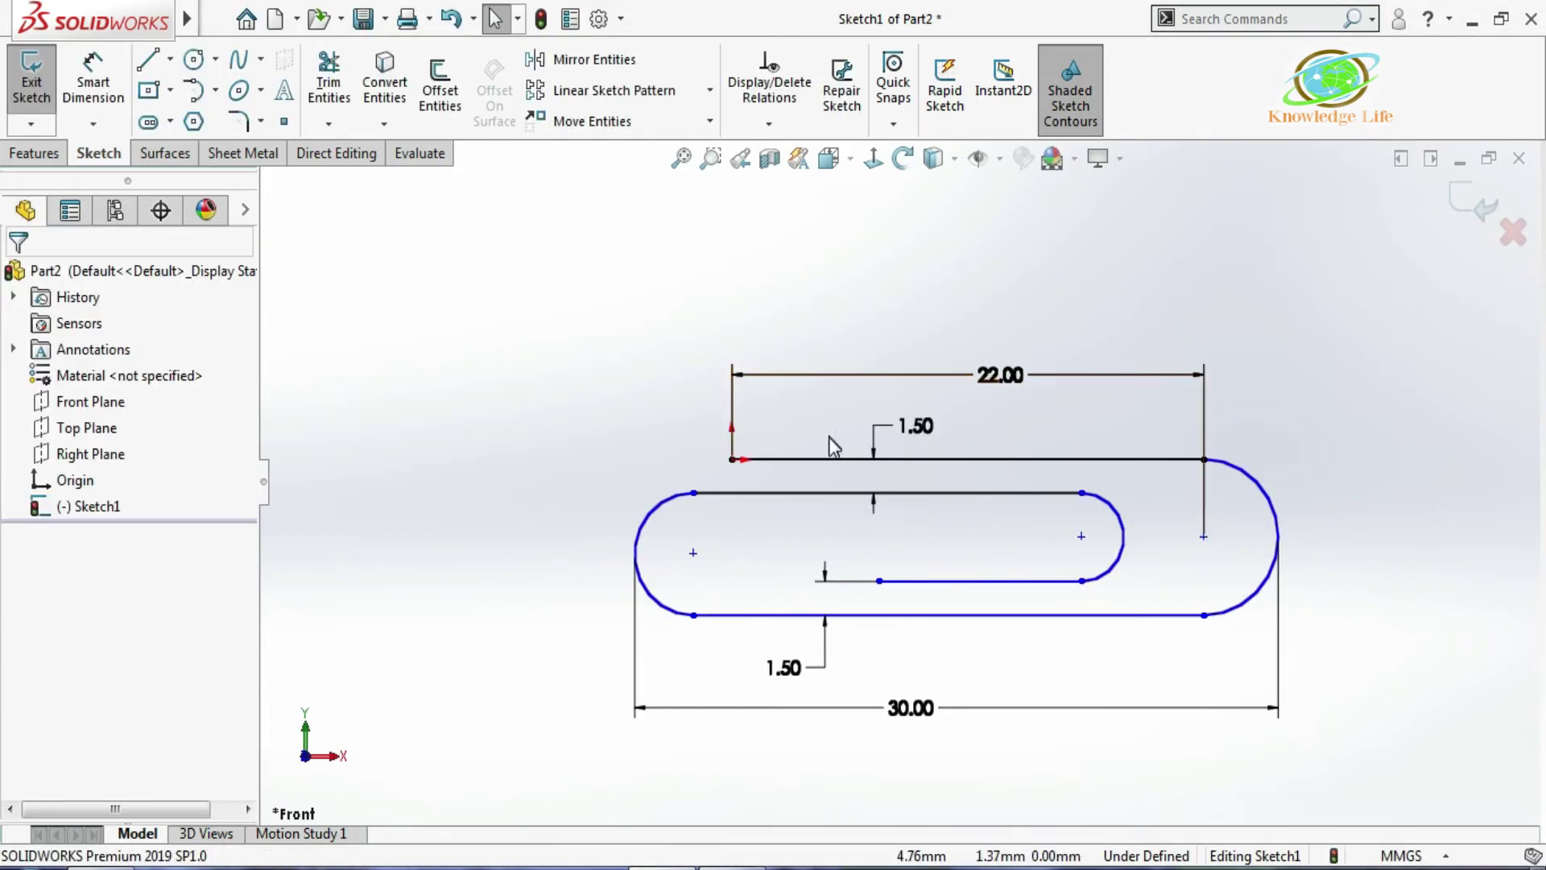
# Add a Vertical relation between the inner wire's free endpoint and the origin
pyautogui.click(879, 580)
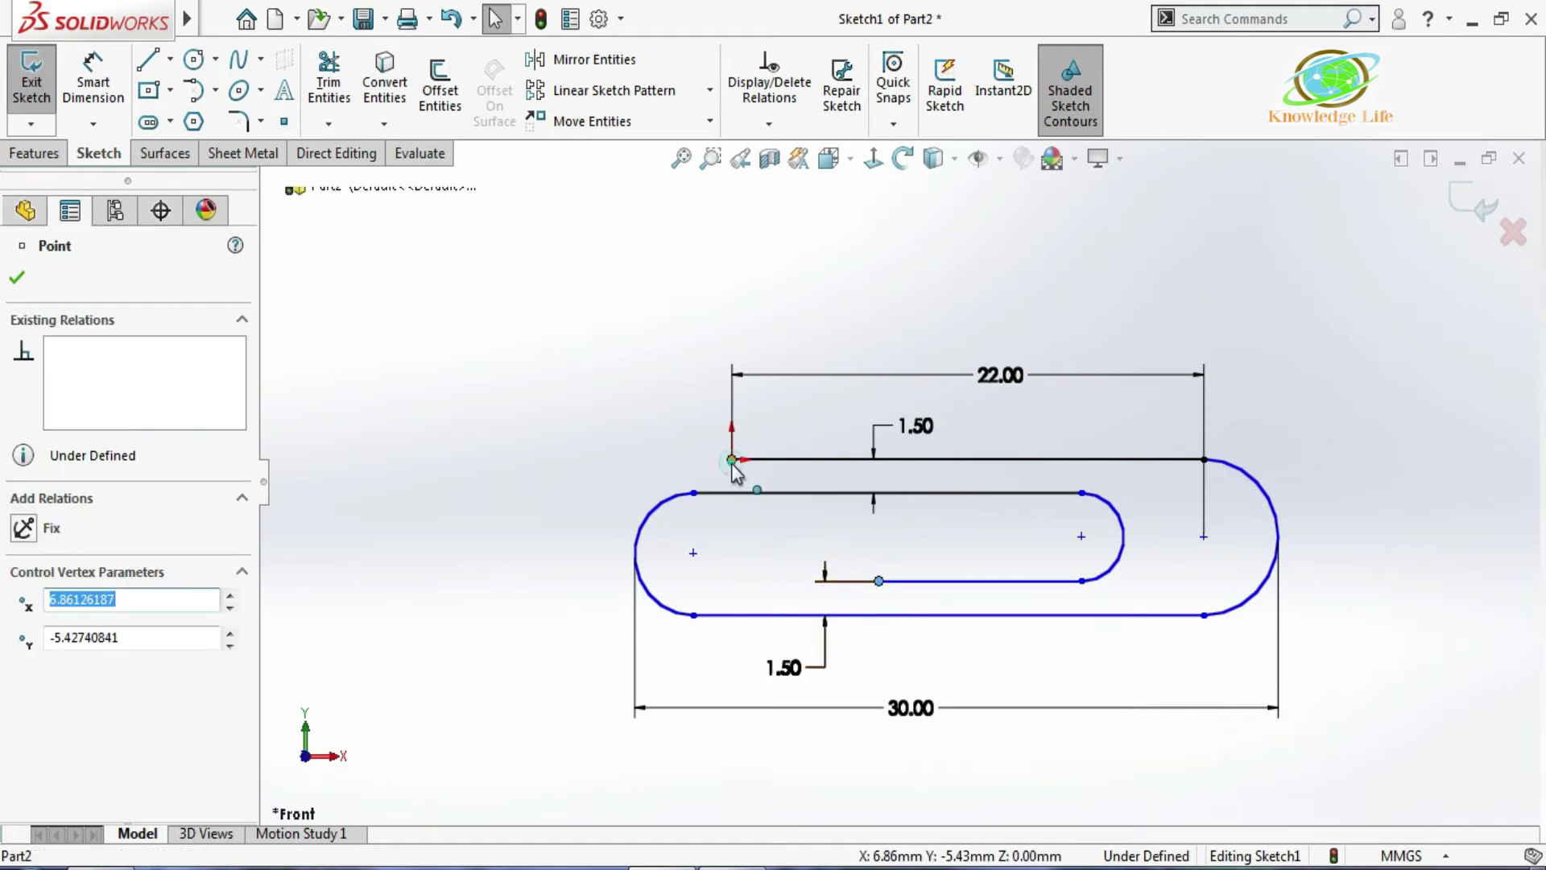
pyautogui.keyDown('ctrl'); pyautogui.click(732, 461); pyautogui.keyUp('ctrl')
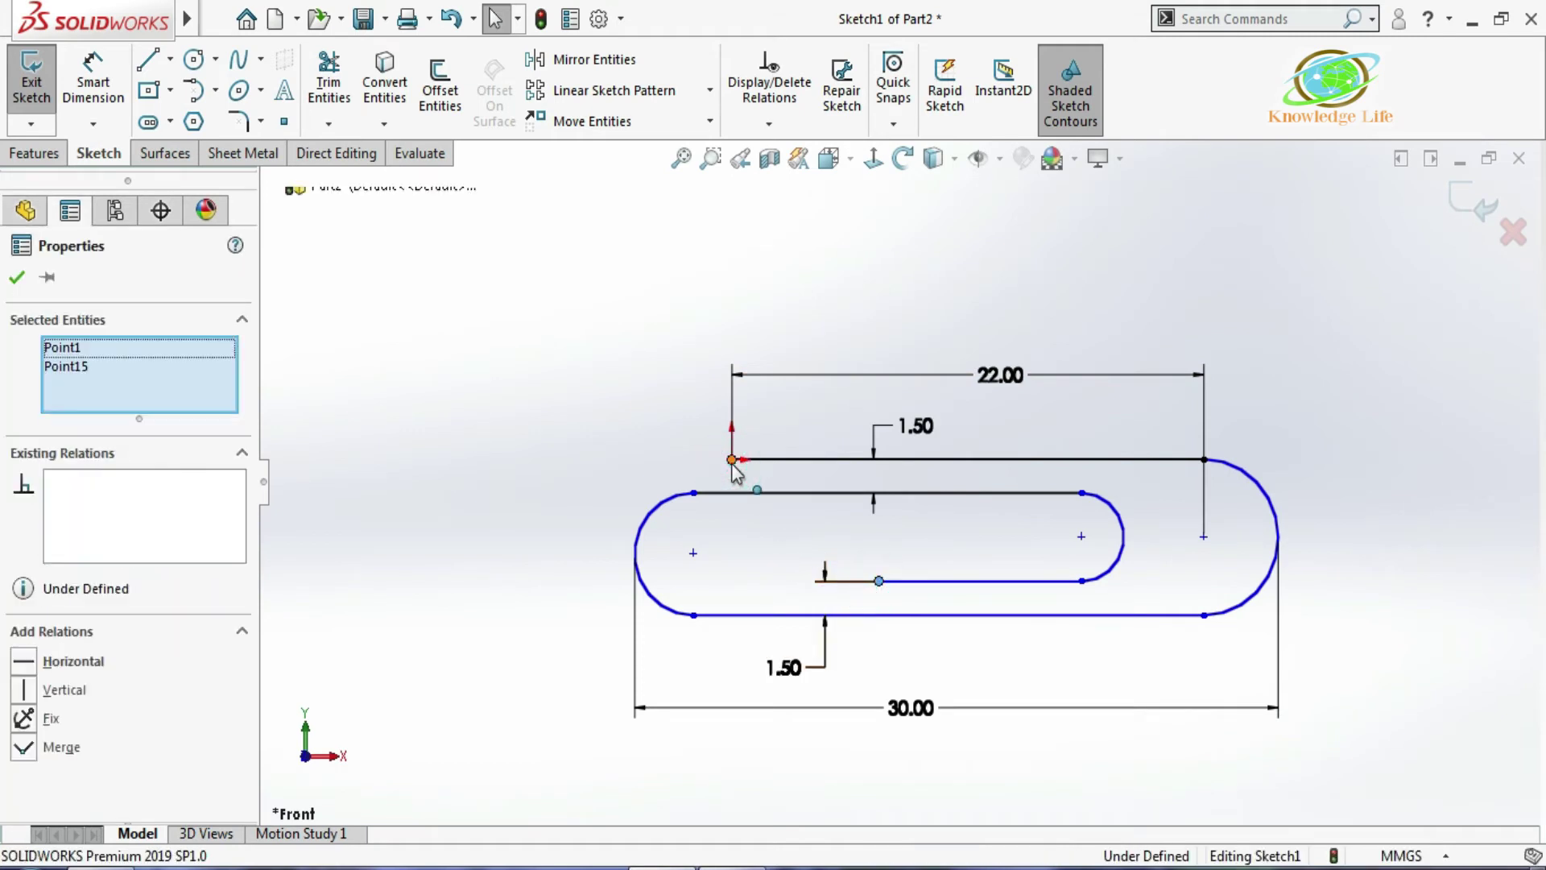
pyautogui.click(24, 691)
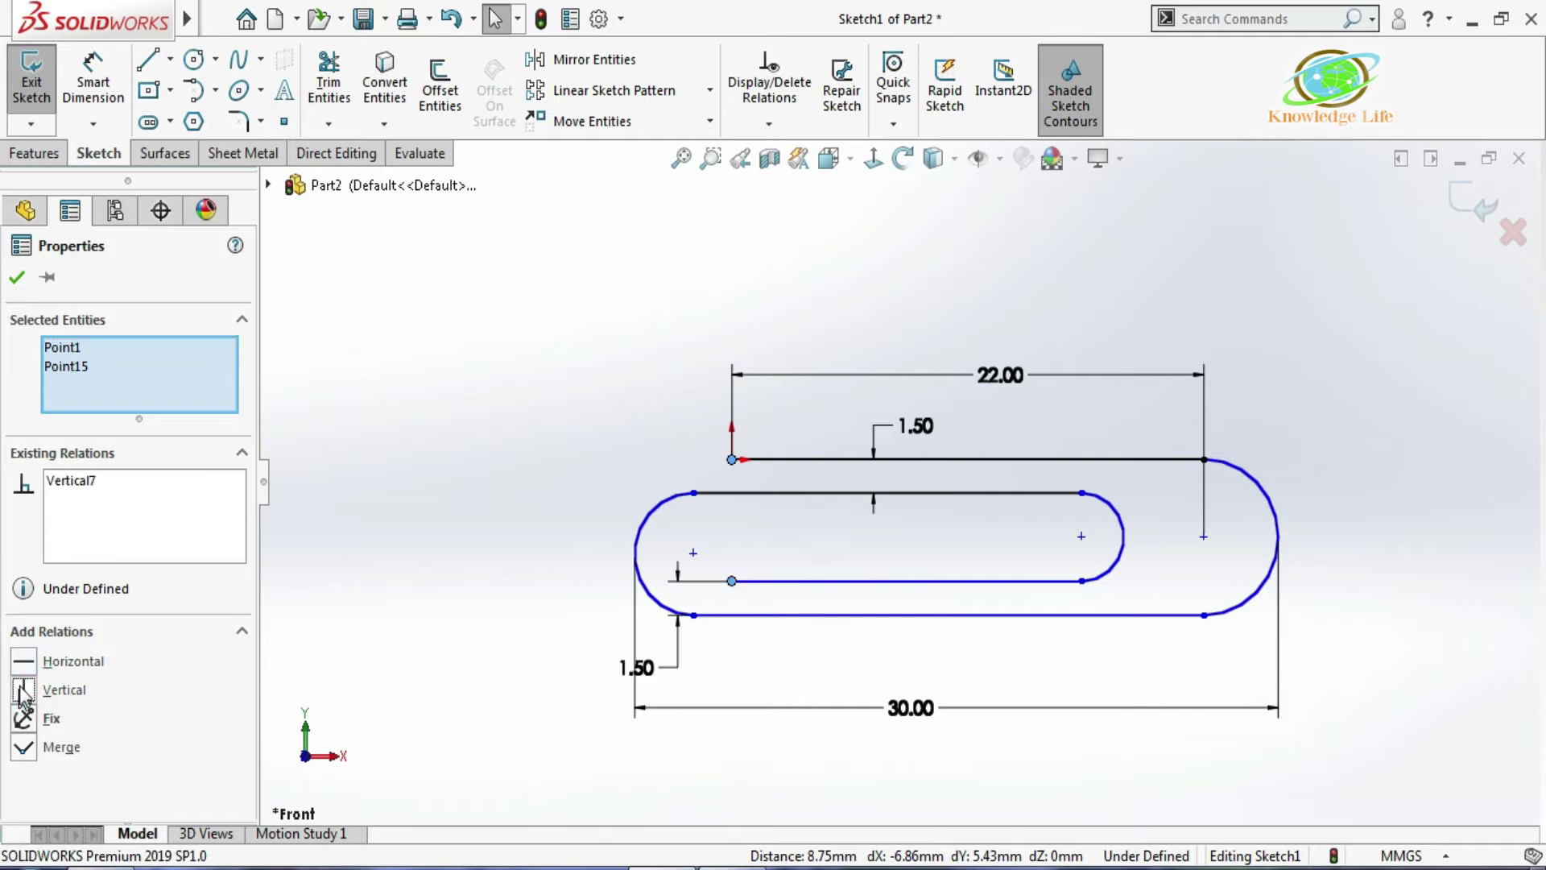
pyautogui.click(17, 278)
# Dimension the distance between the top and bottom lines to 7 mm
pyautogui.scroll(-3, 1007, 611)
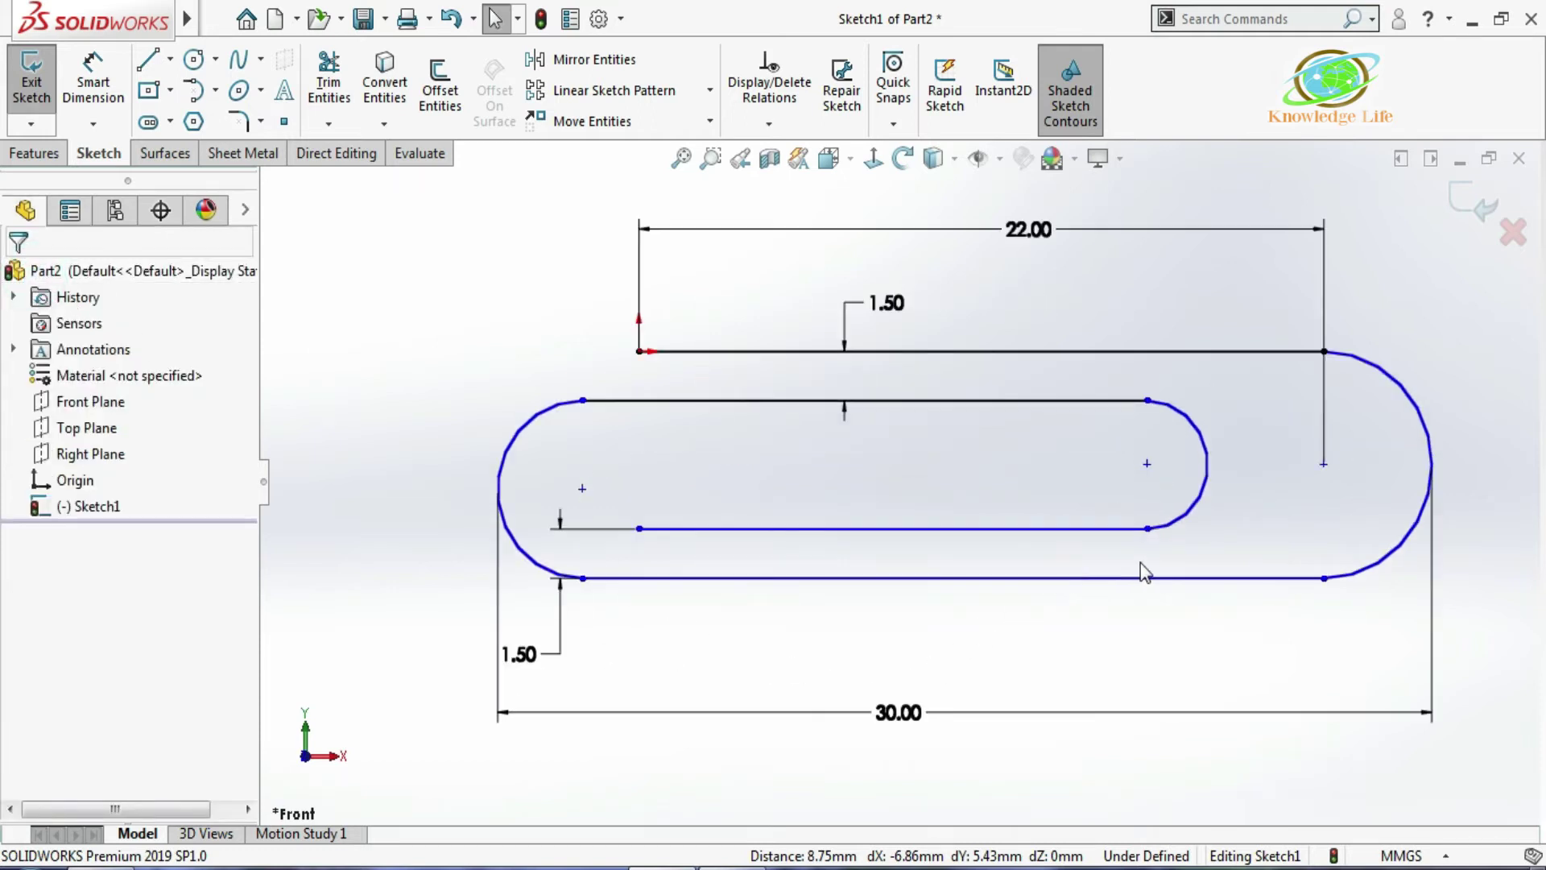
pyautogui.moveTo(868, 577); pyautogui.dragTo(1233, 578)
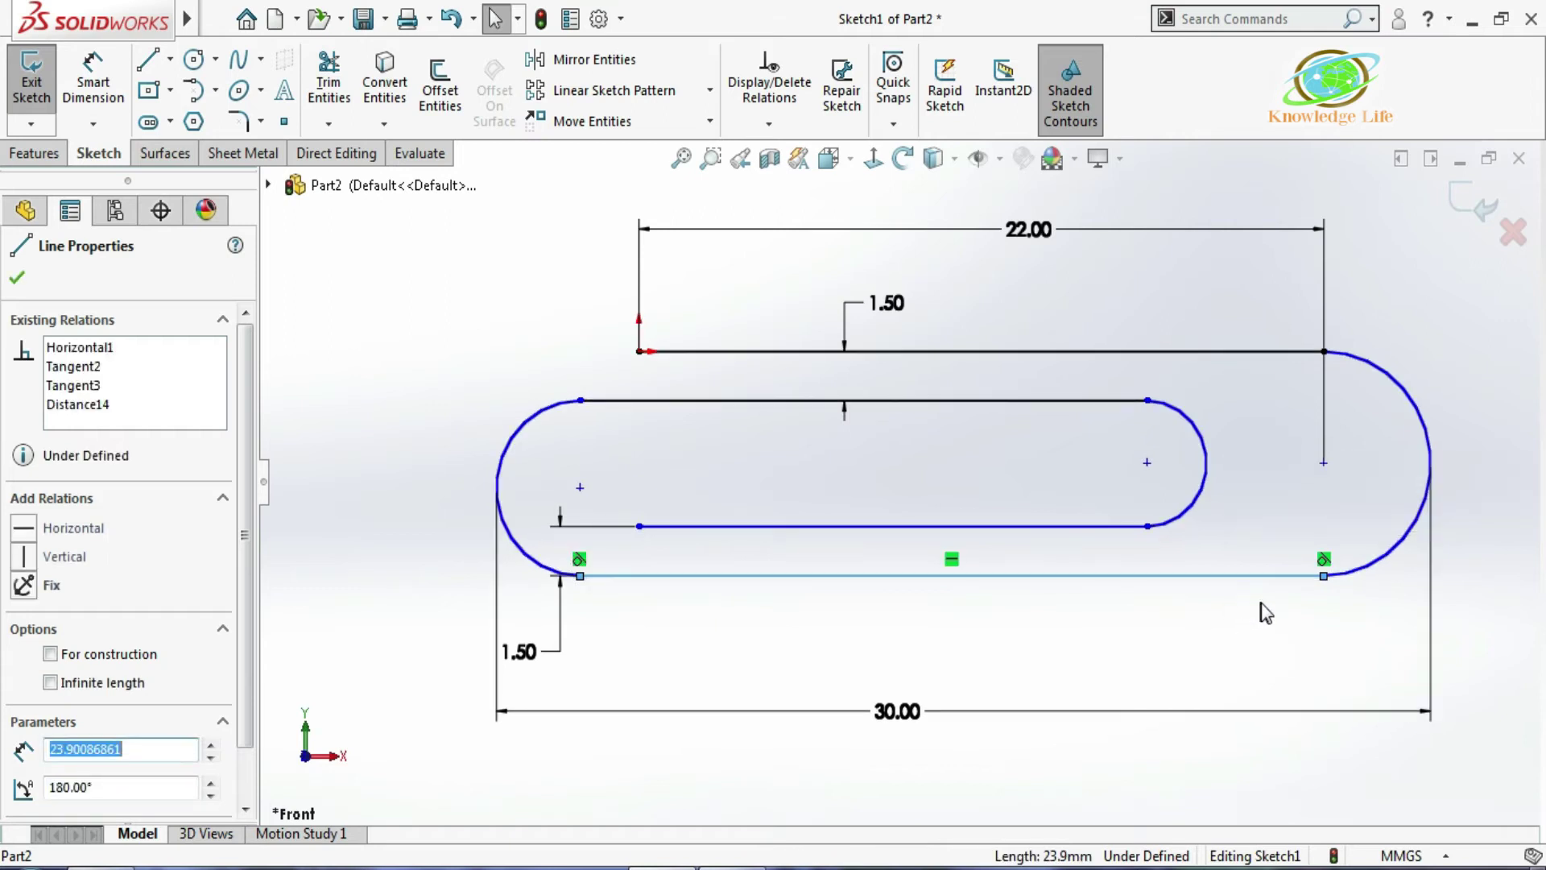
pyautogui.click(93, 81)
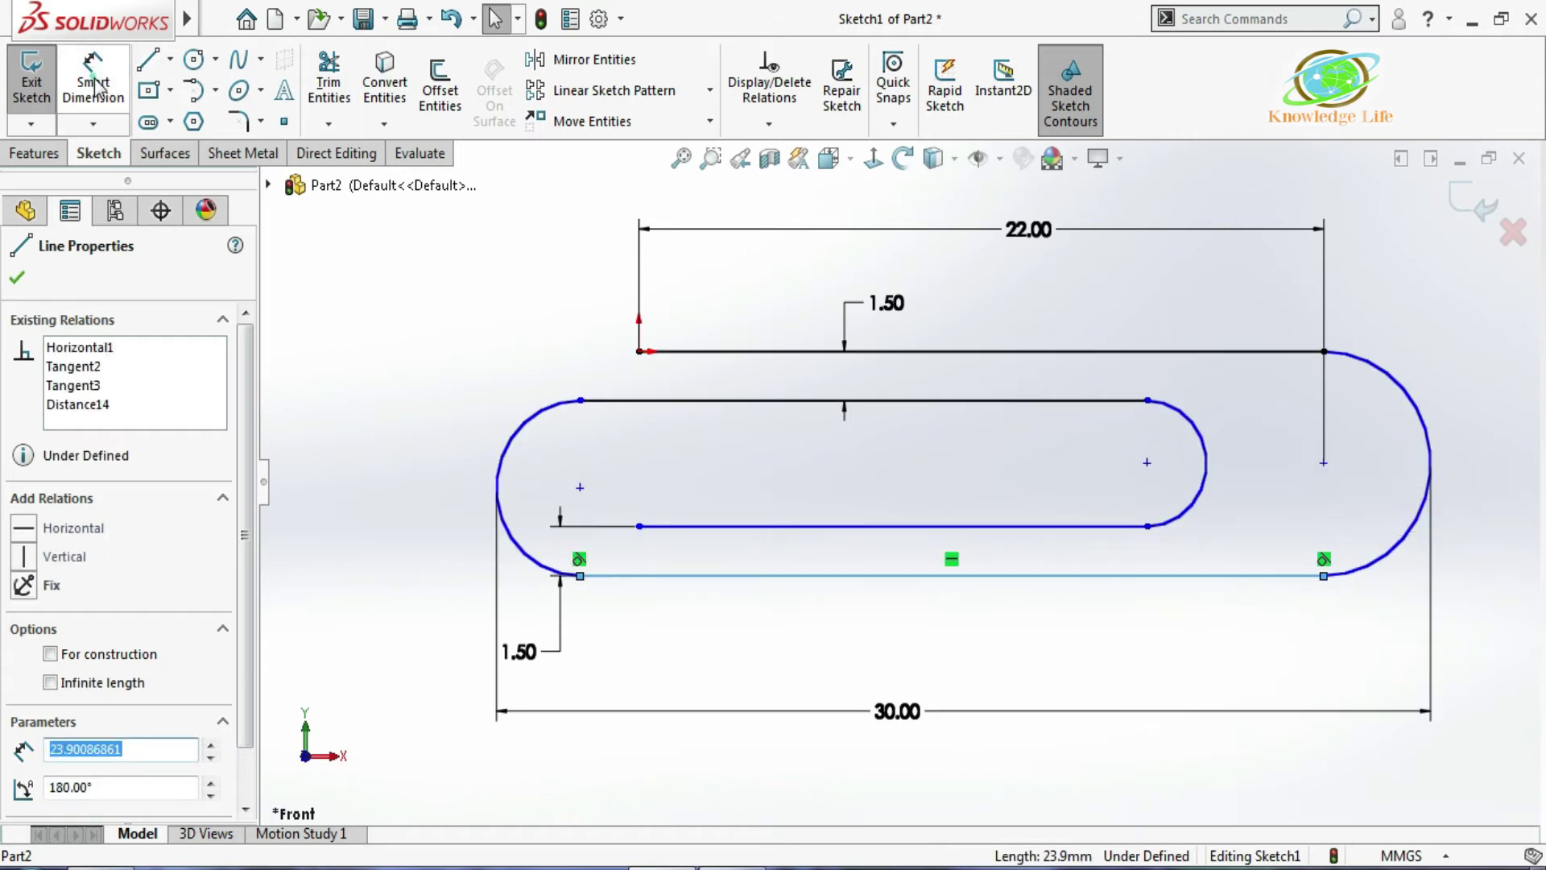
pyautogui.click(1266, 351)
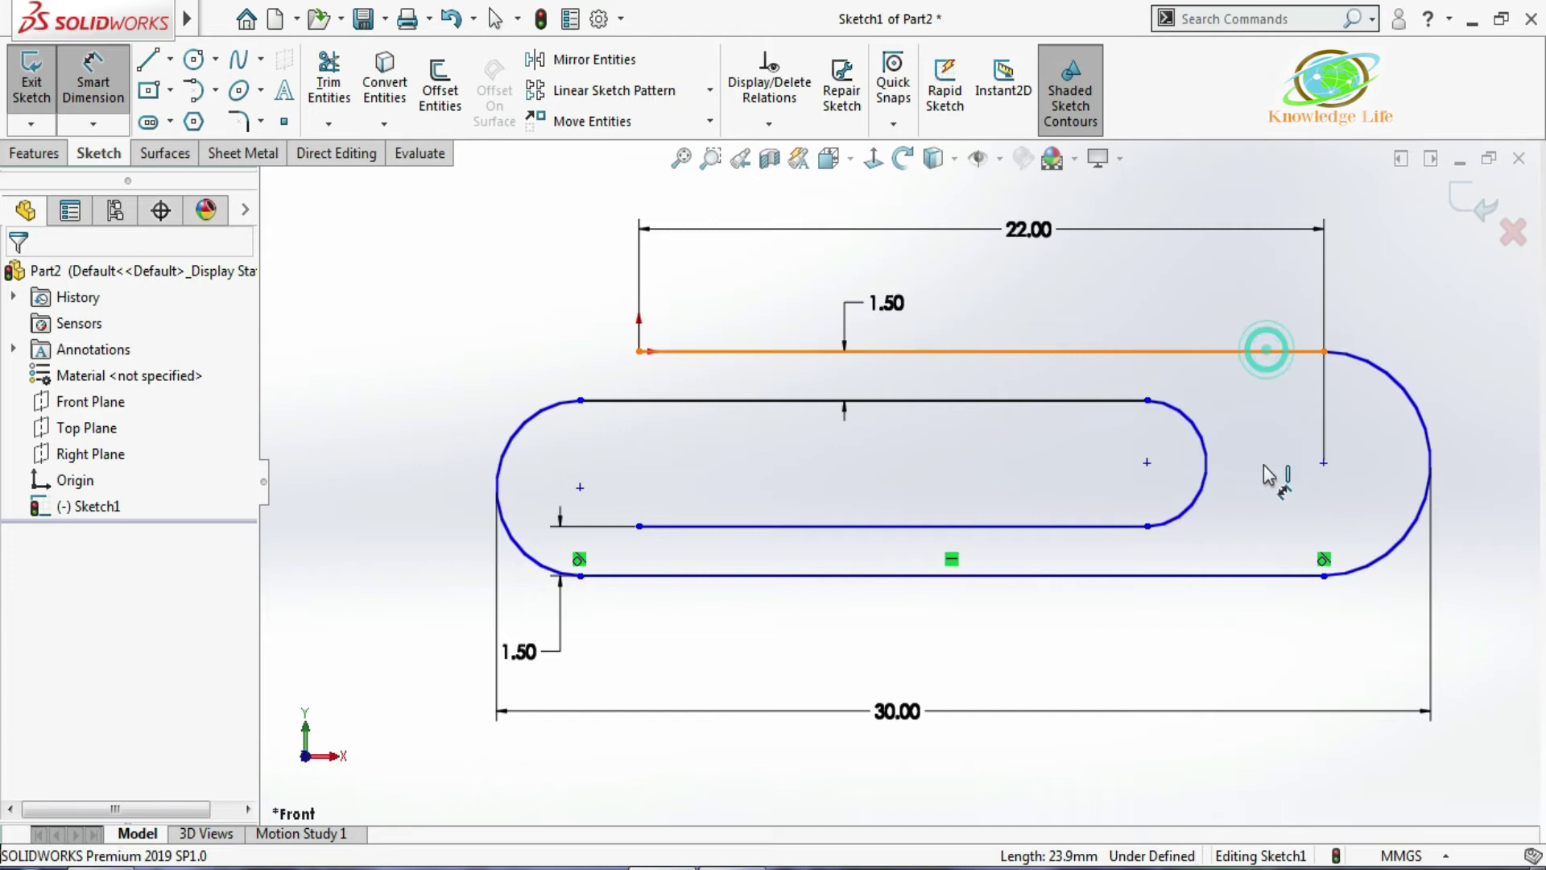
pyautogui.click(1254, 574)
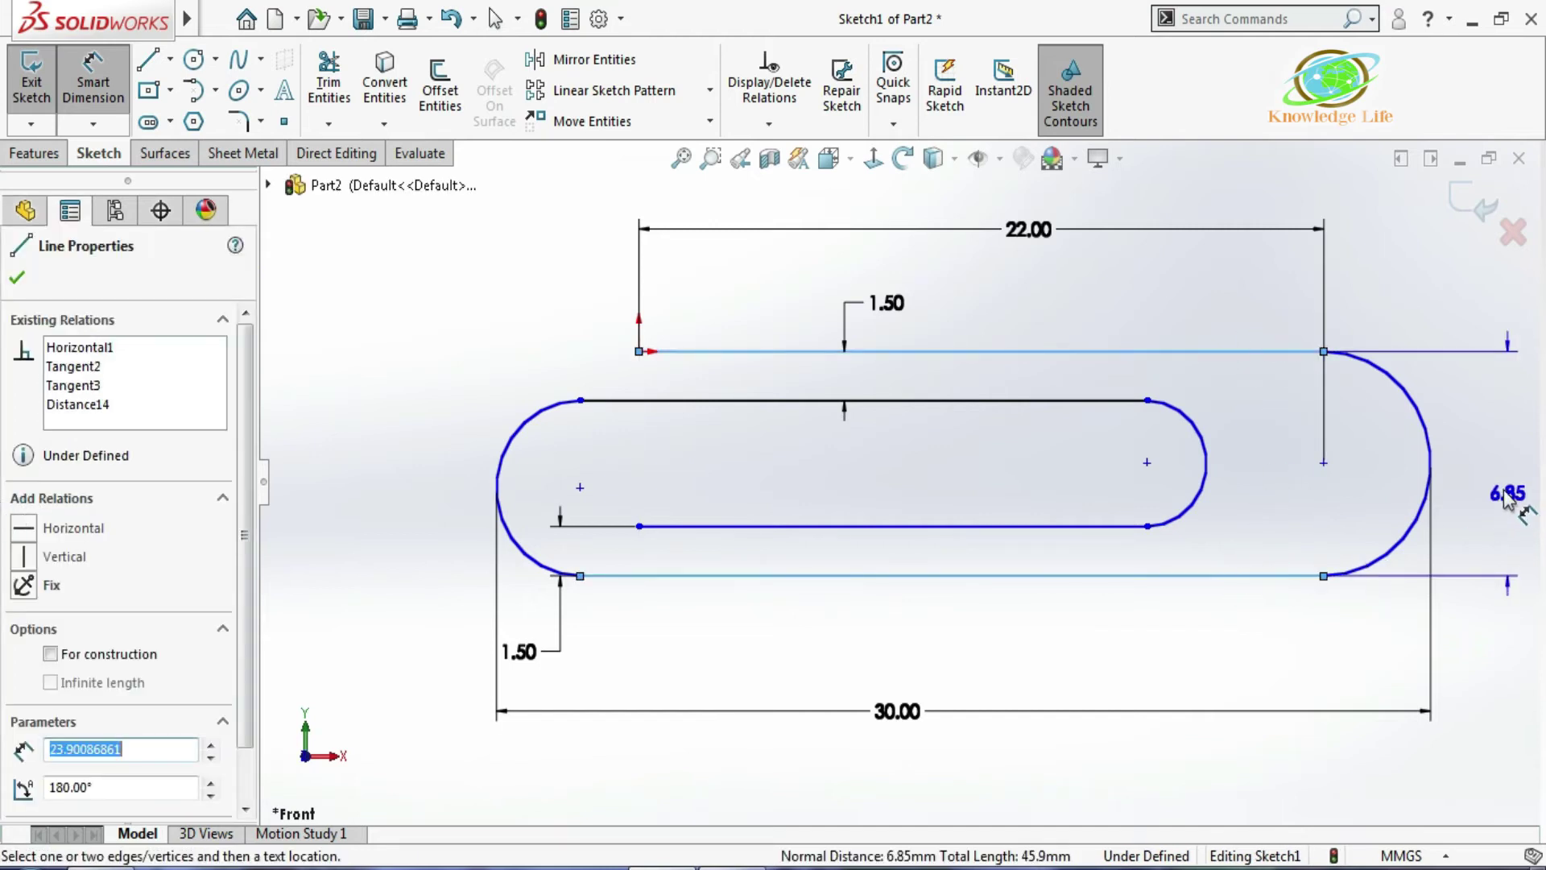
pyautogui.click(1512, 500)
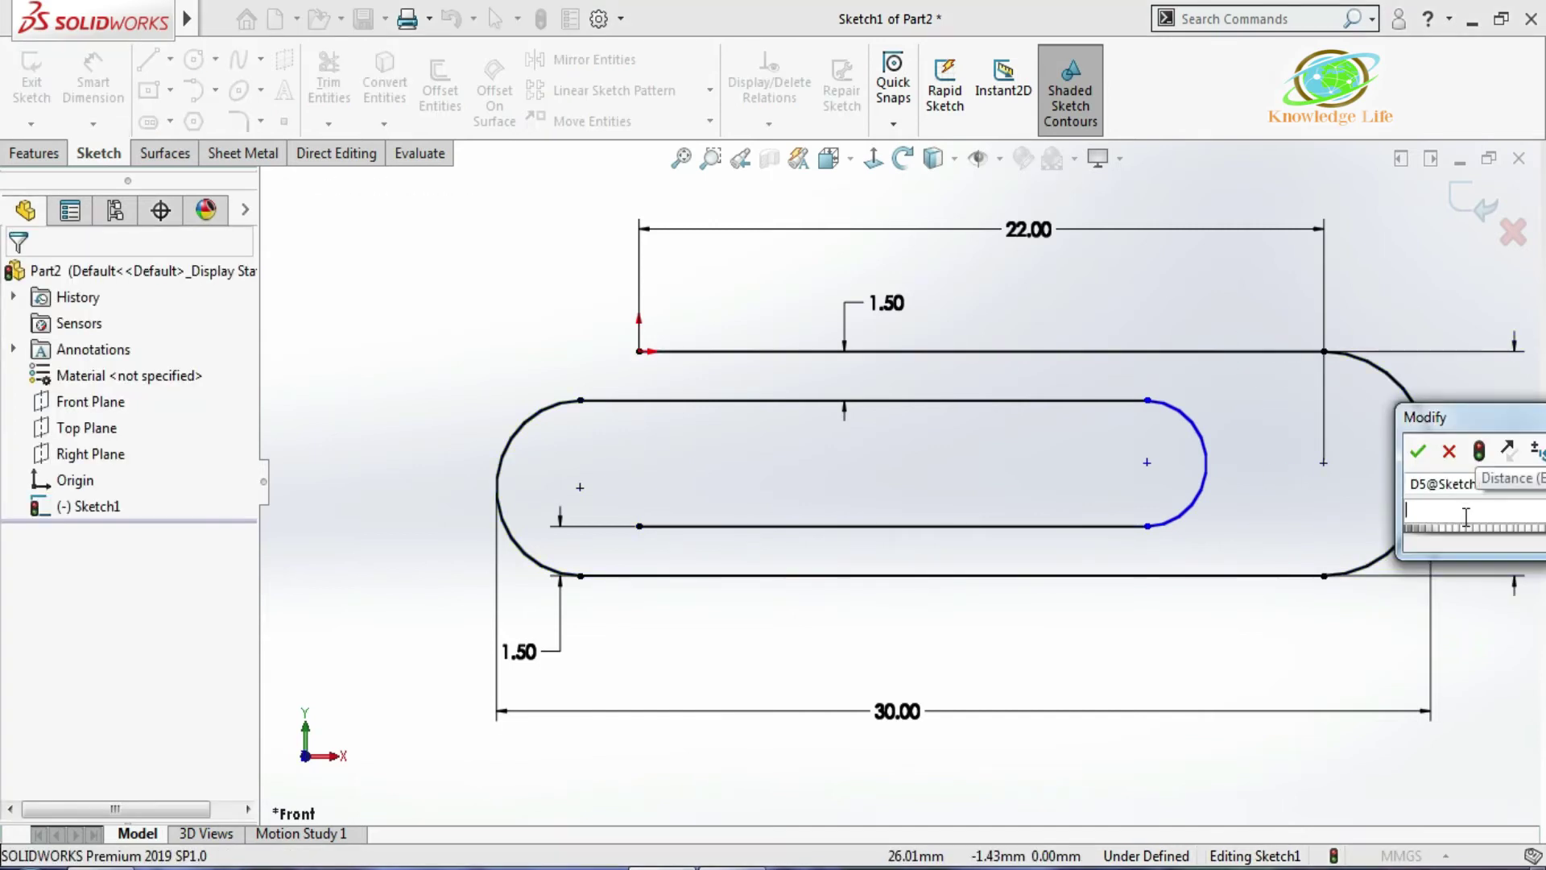
pyautogui.write('7')
pyautogui.press('Return')
# Dimension the horizontal offset between the inner and outer arc centres to 4 mm
pyautogui.moveTo(1206, 471); pyautogui.dragTo(1283, 473)
pyautogui.click(494, 313)
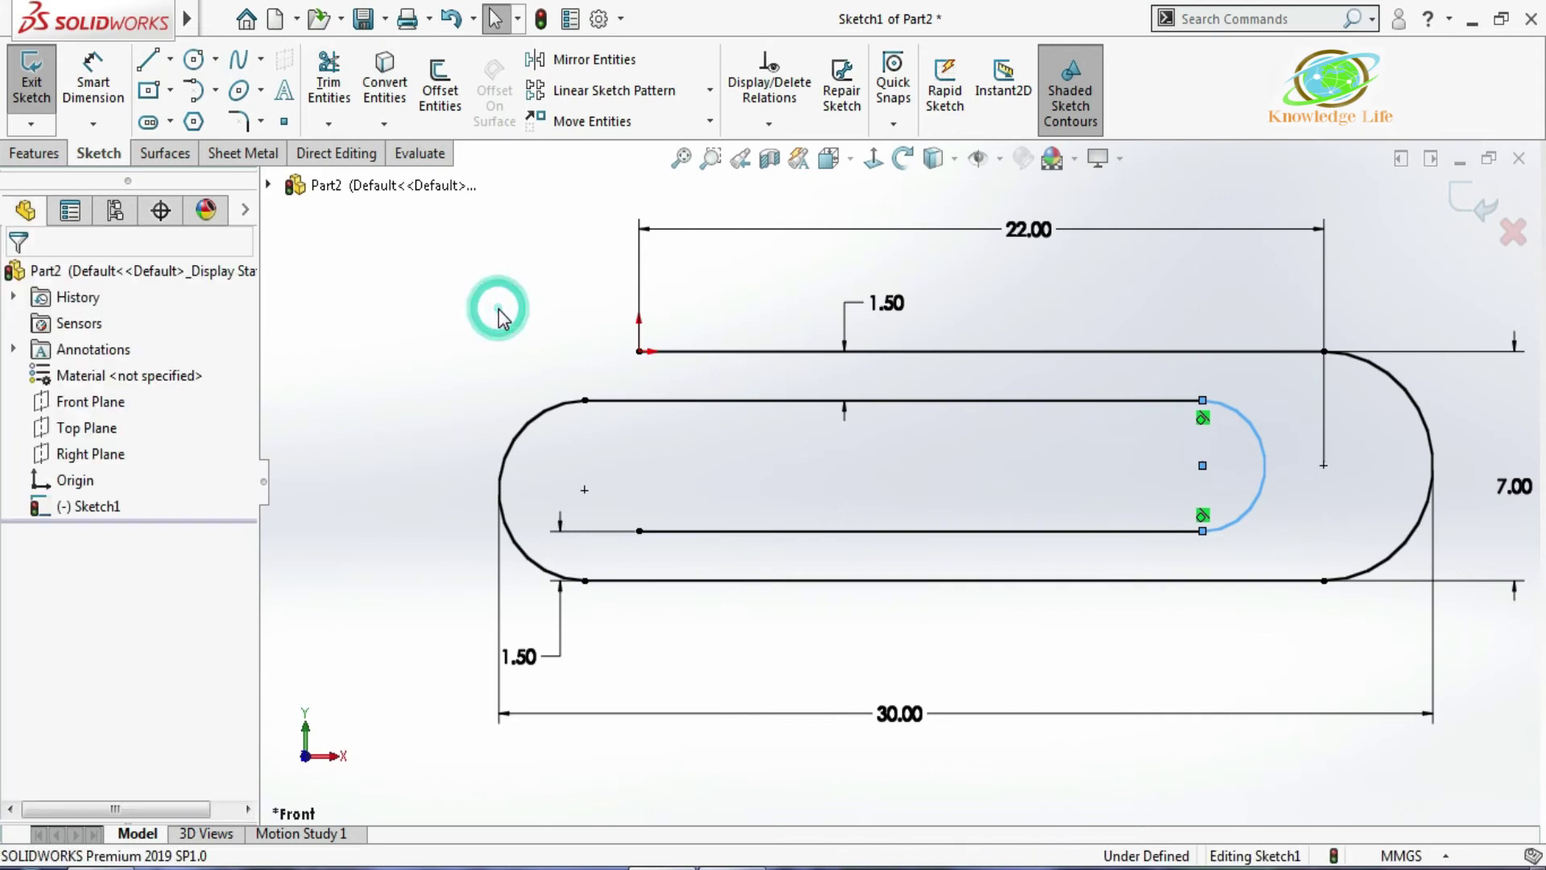
pyautogui.click(1203, 465)
pyautogui.click(123, 87)
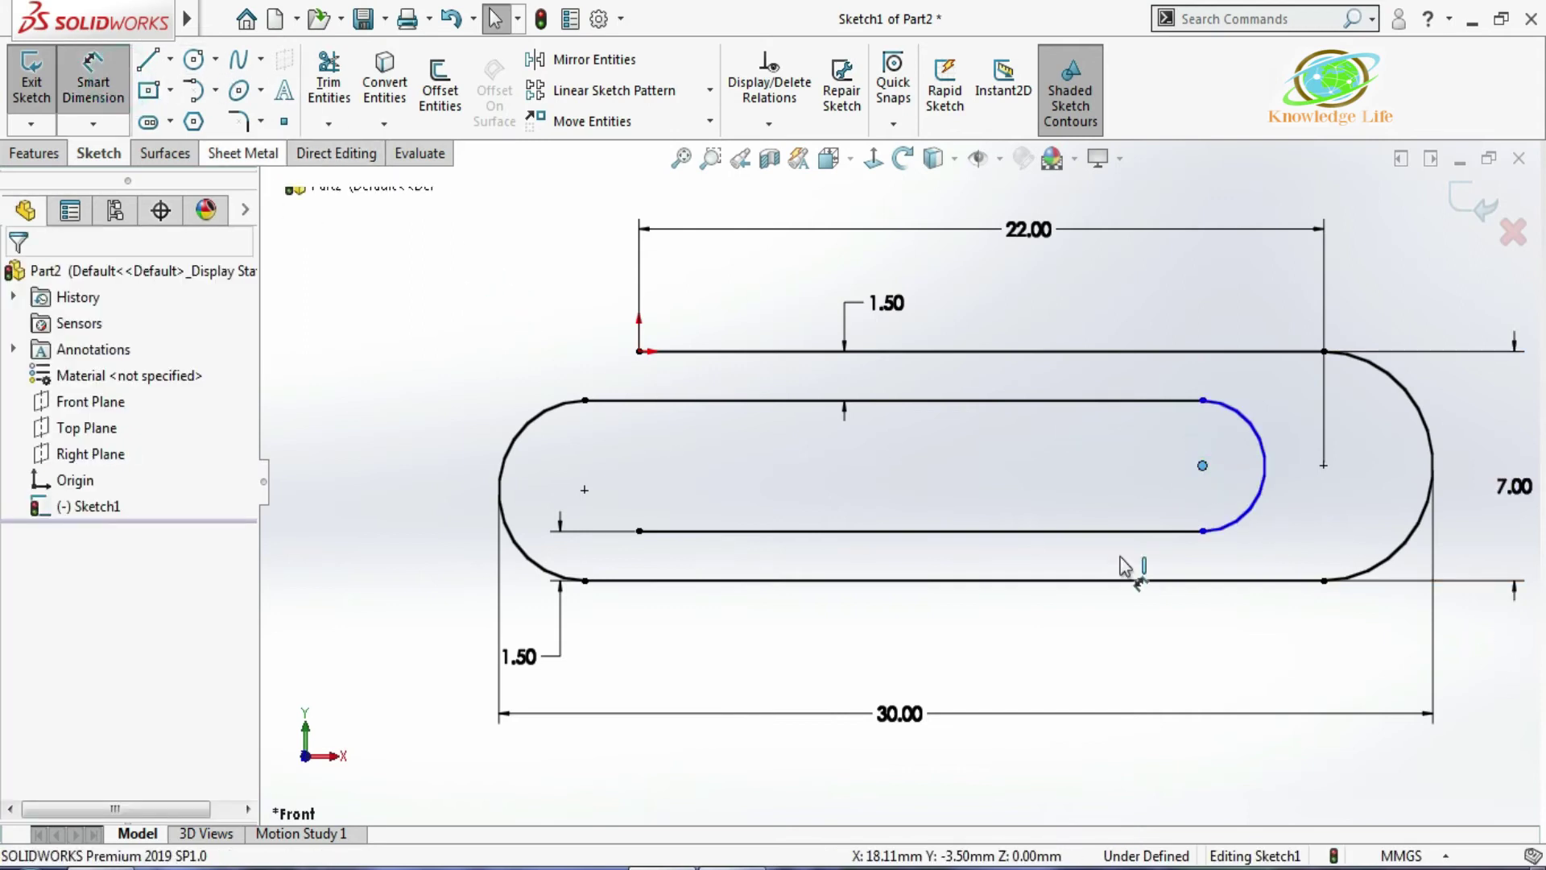
pyautogui.click(1323, 465)
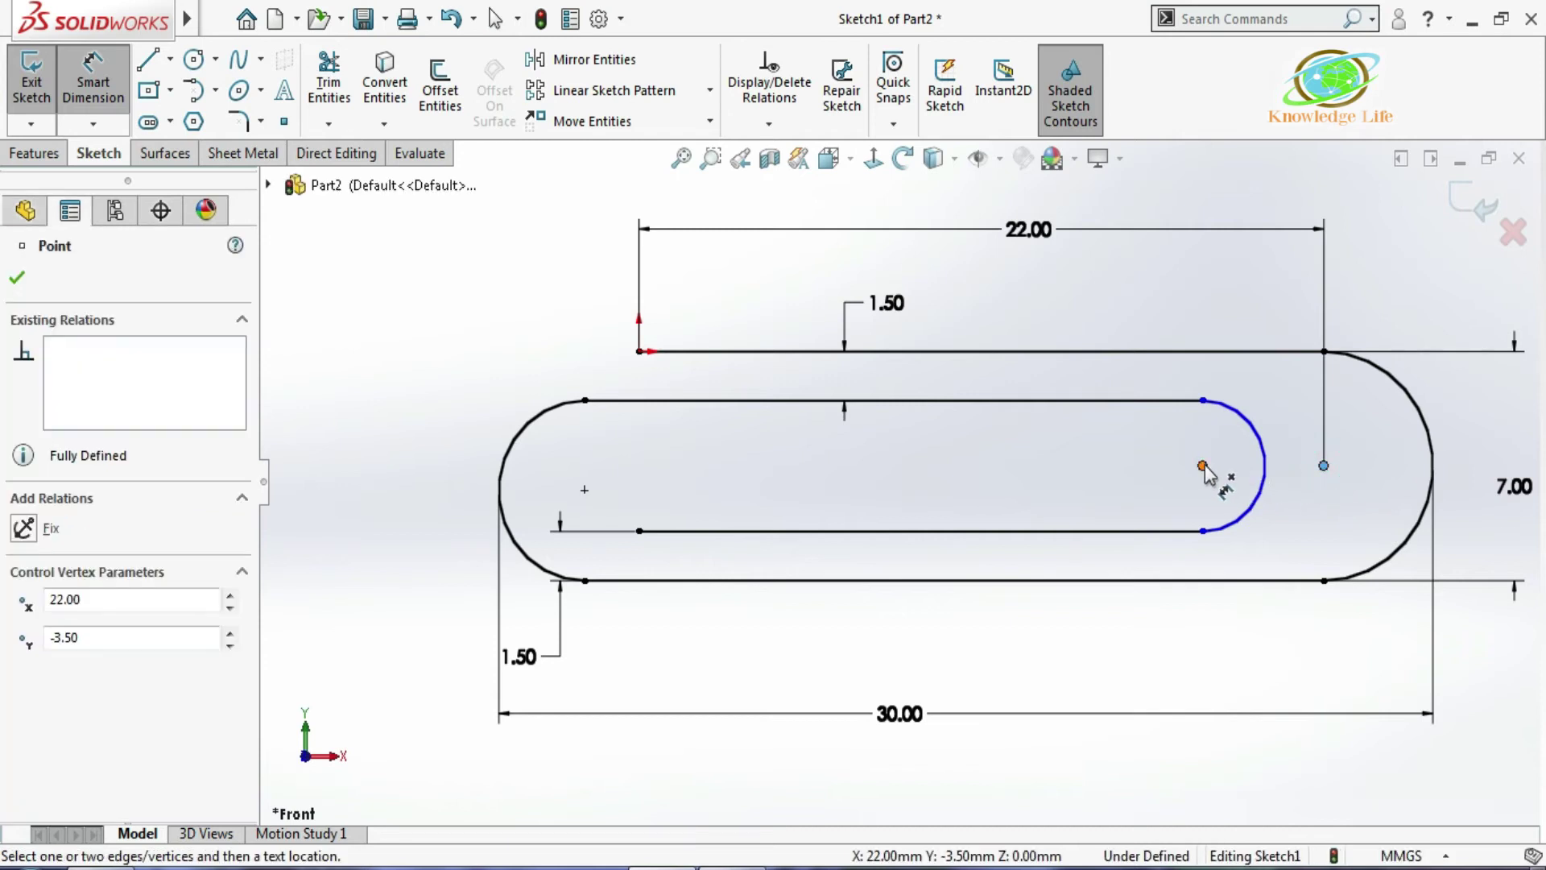
pyautogui.click(1203, 466)
pyautogui.click(1289, 532)
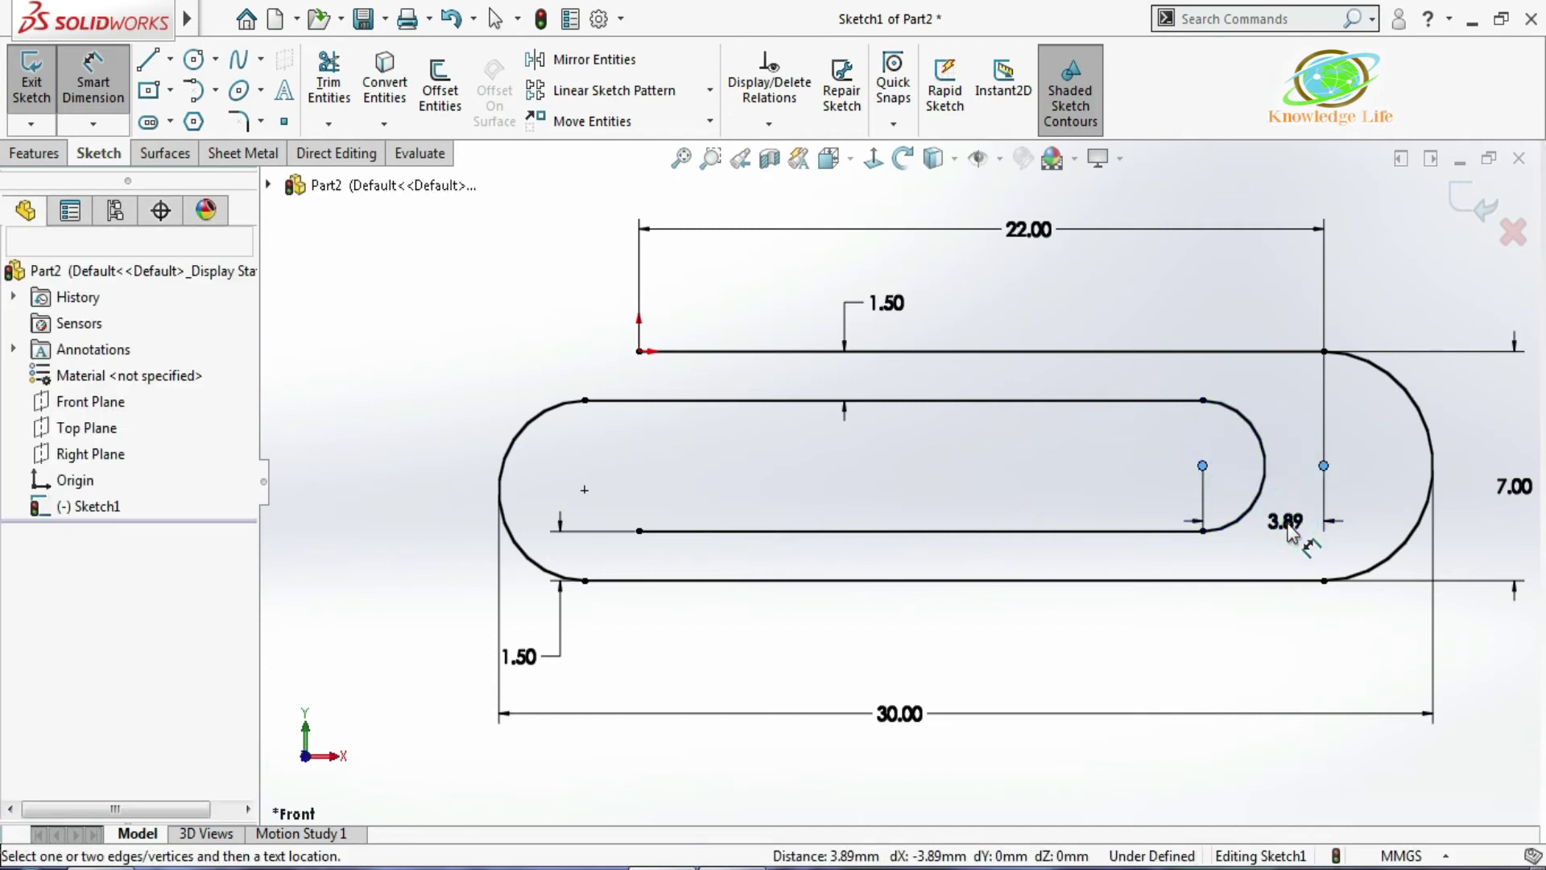
pyautogui.write('4')
pyautogui.press('Return')
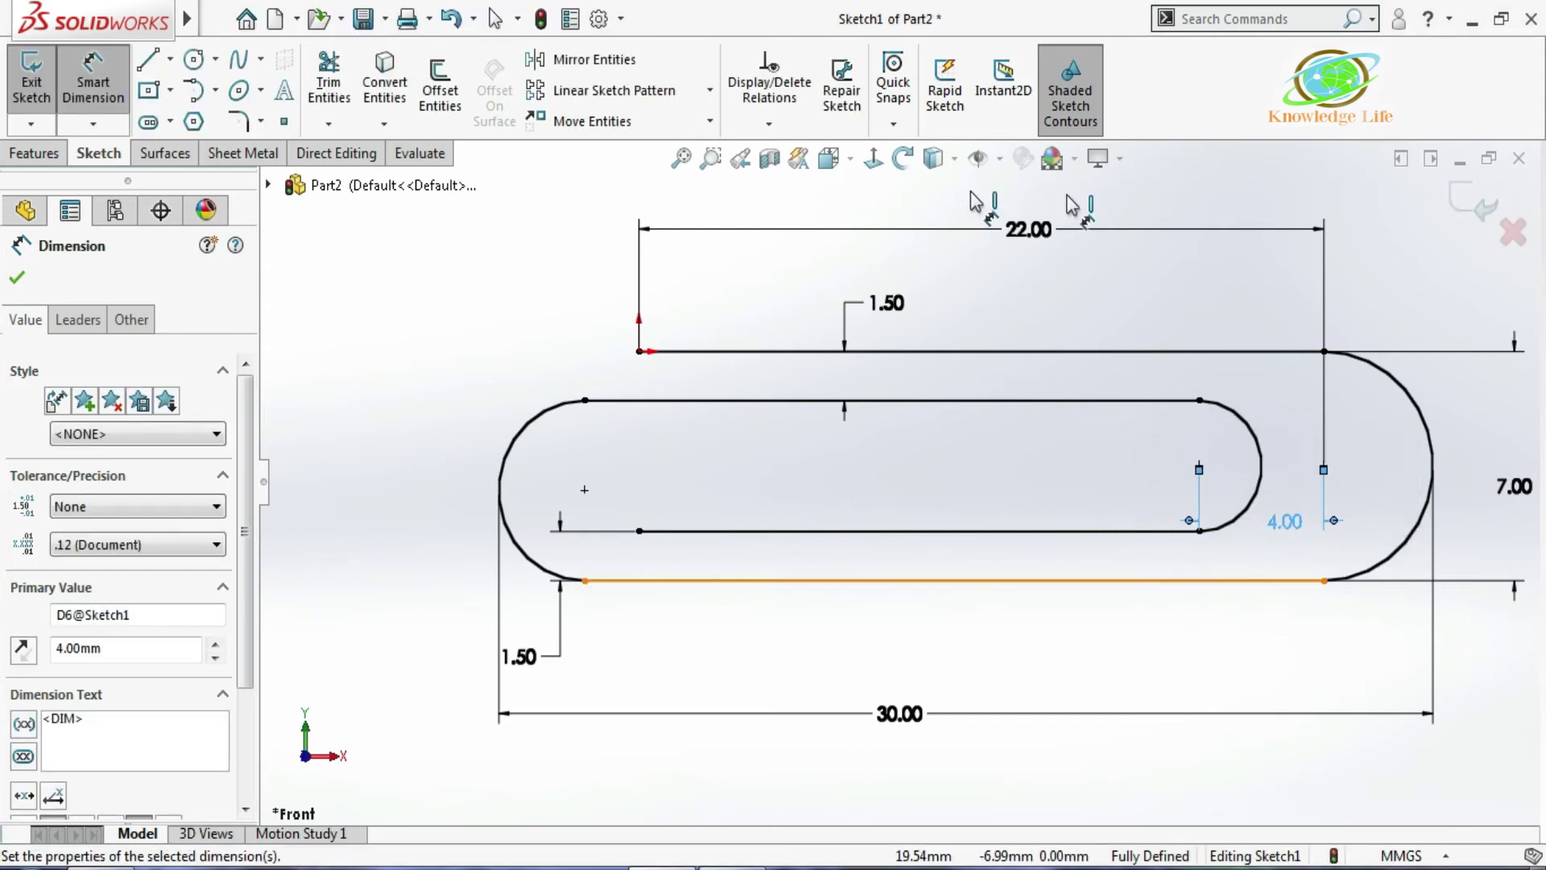
# Fit the fully defined sketch in view and exit Sketch1
pyautogui.press('f')
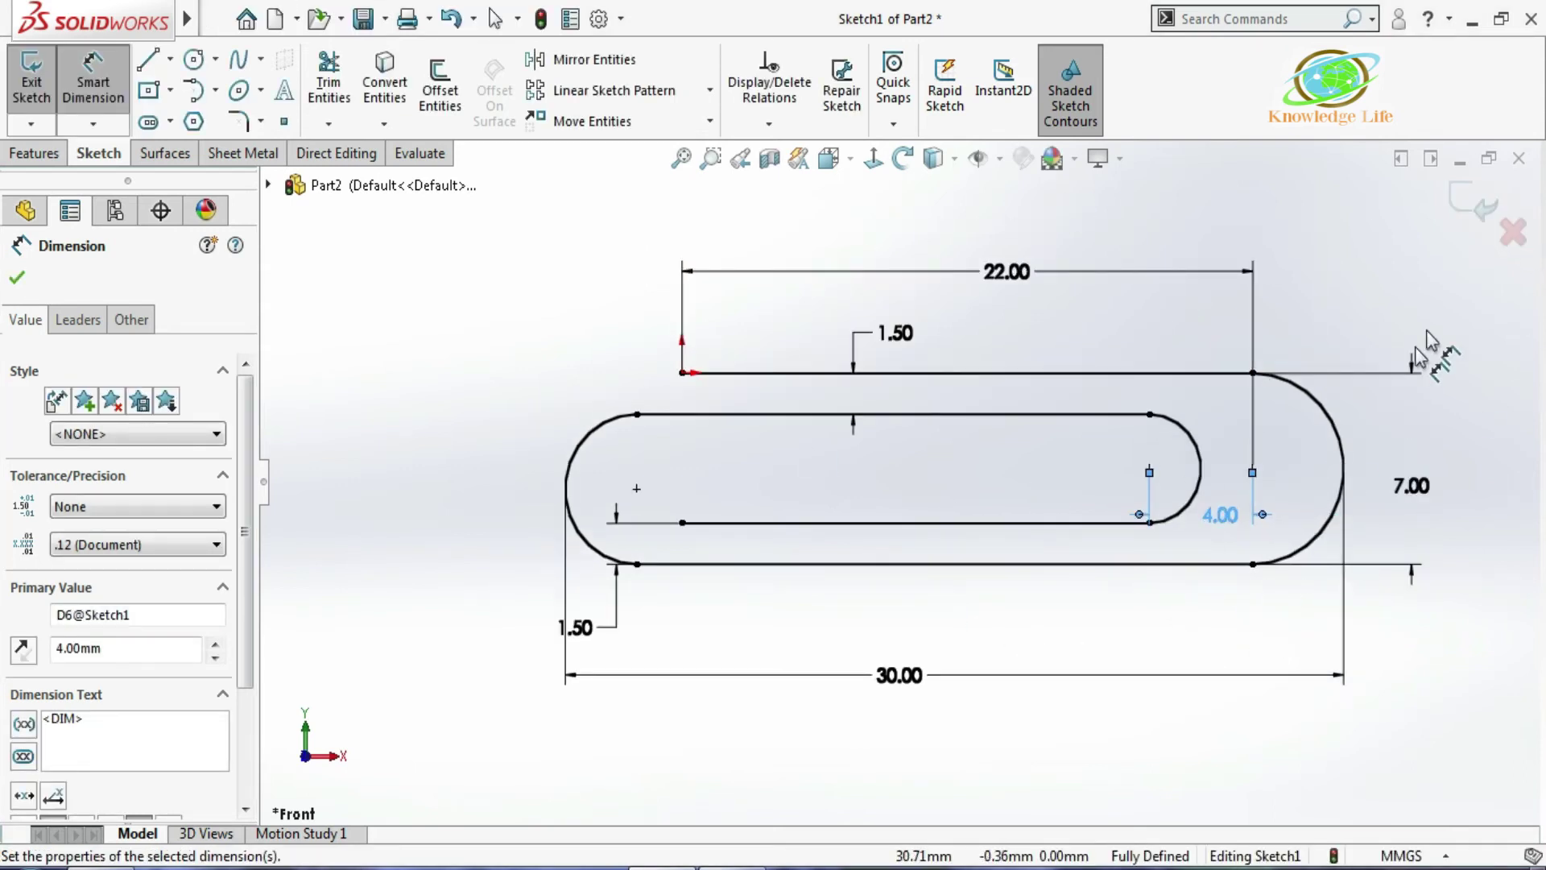
pyautogui.click(1474, 201)
pyautogui.click(1486, 210)
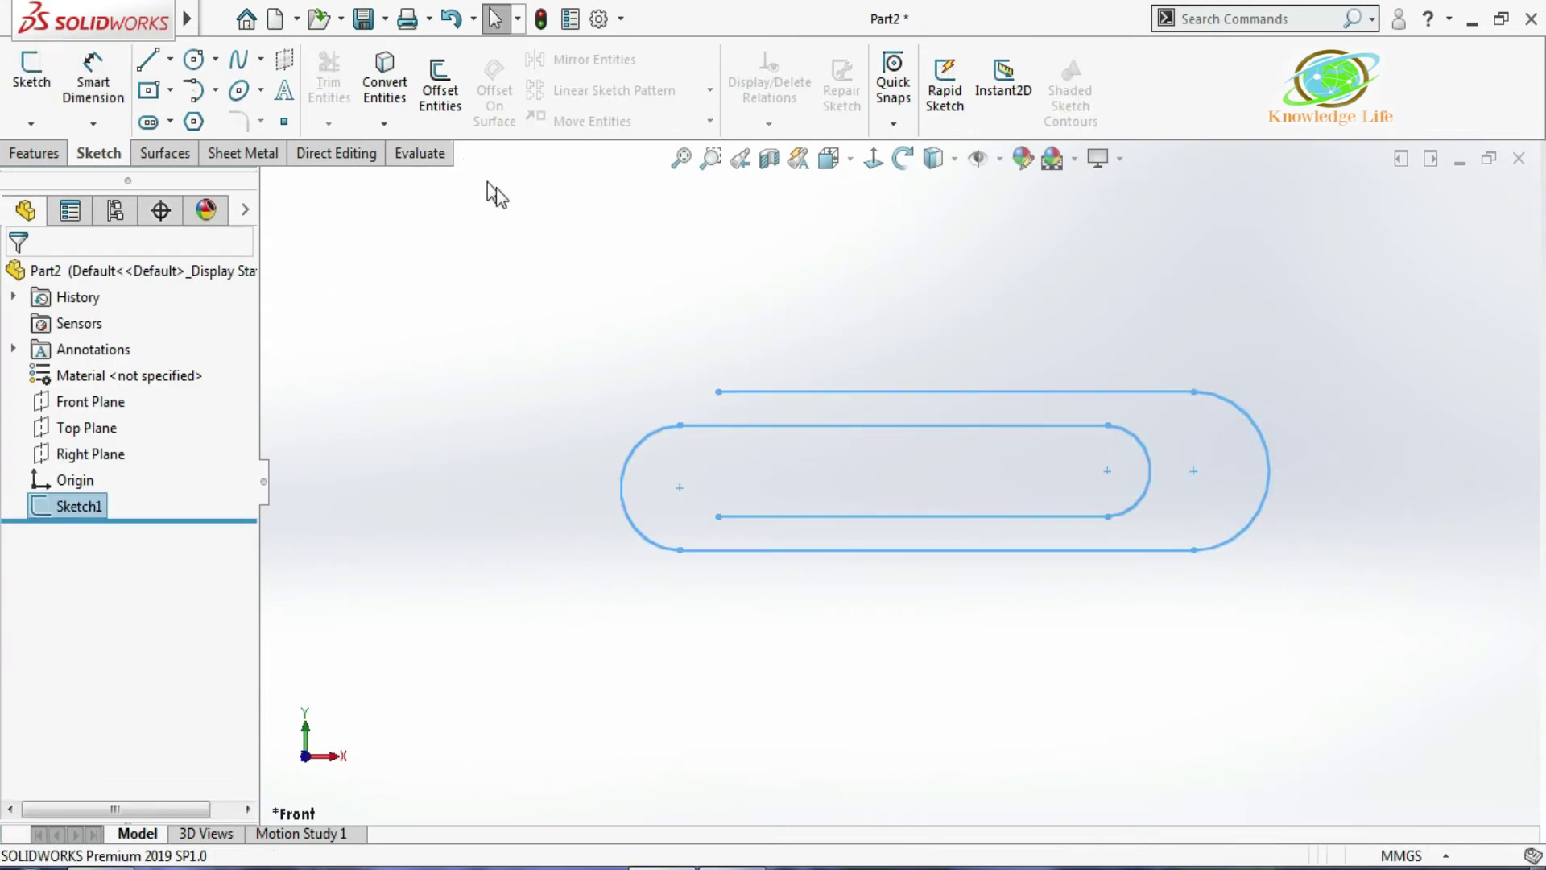
# Sweep a 1 mm diameter circular profile along Sketch1 to create Sweep1
pyautogui.moveTo(952, 314)
pyautogui.mouseDown(button='middle')
pyautogui.moveTo(967, 224)
pyautogui.moveTo(826, 299)
pyautogui.mouseUp(button='middle')
pyautogui.click(34, 152)
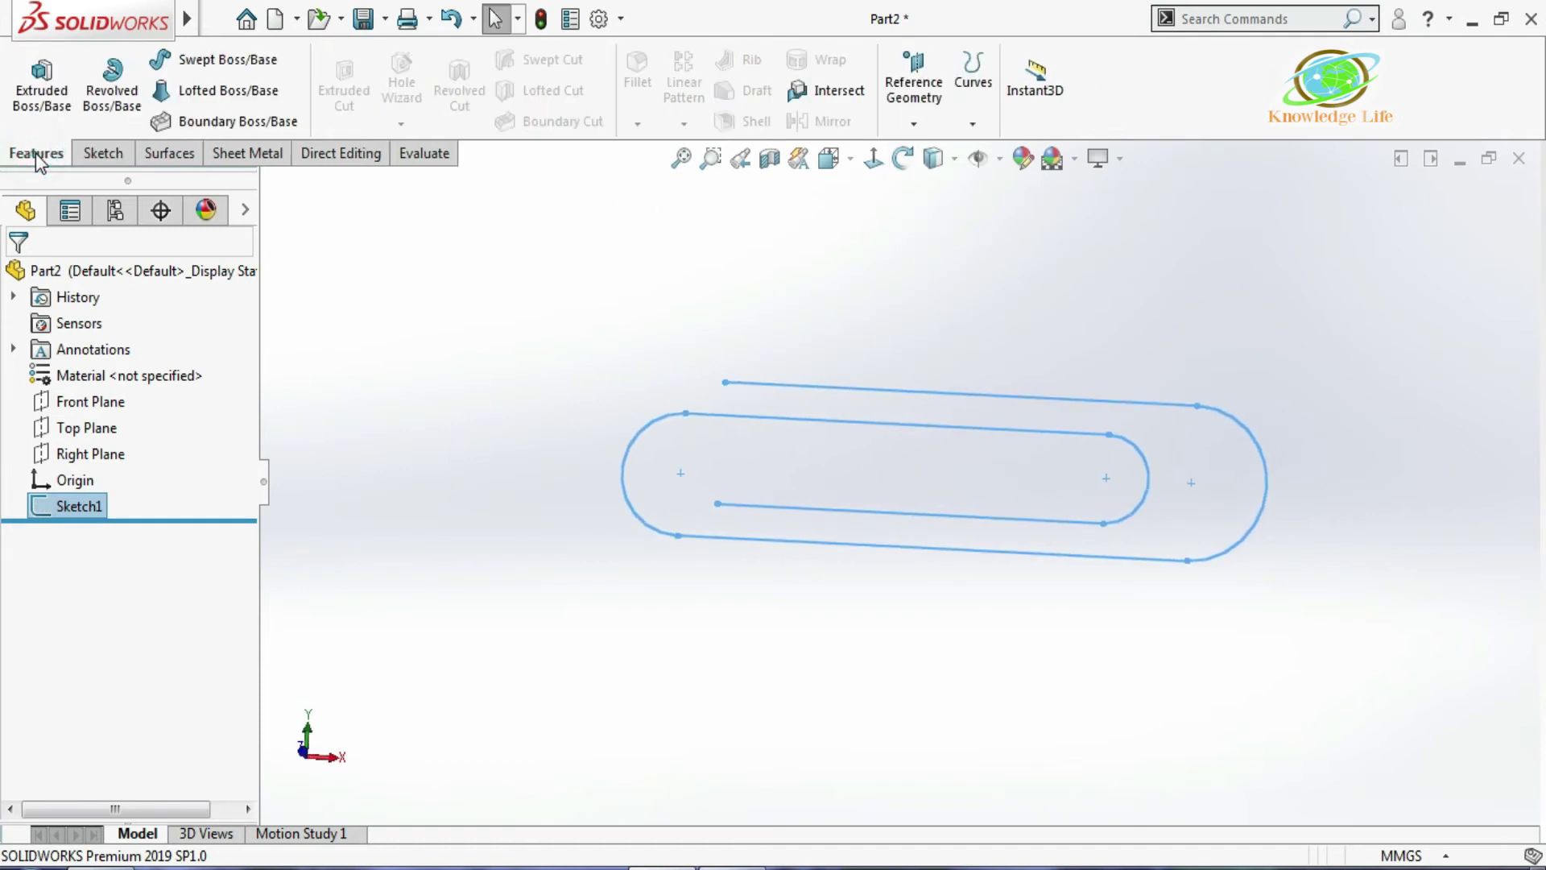
pyautogui.click(241, 71)
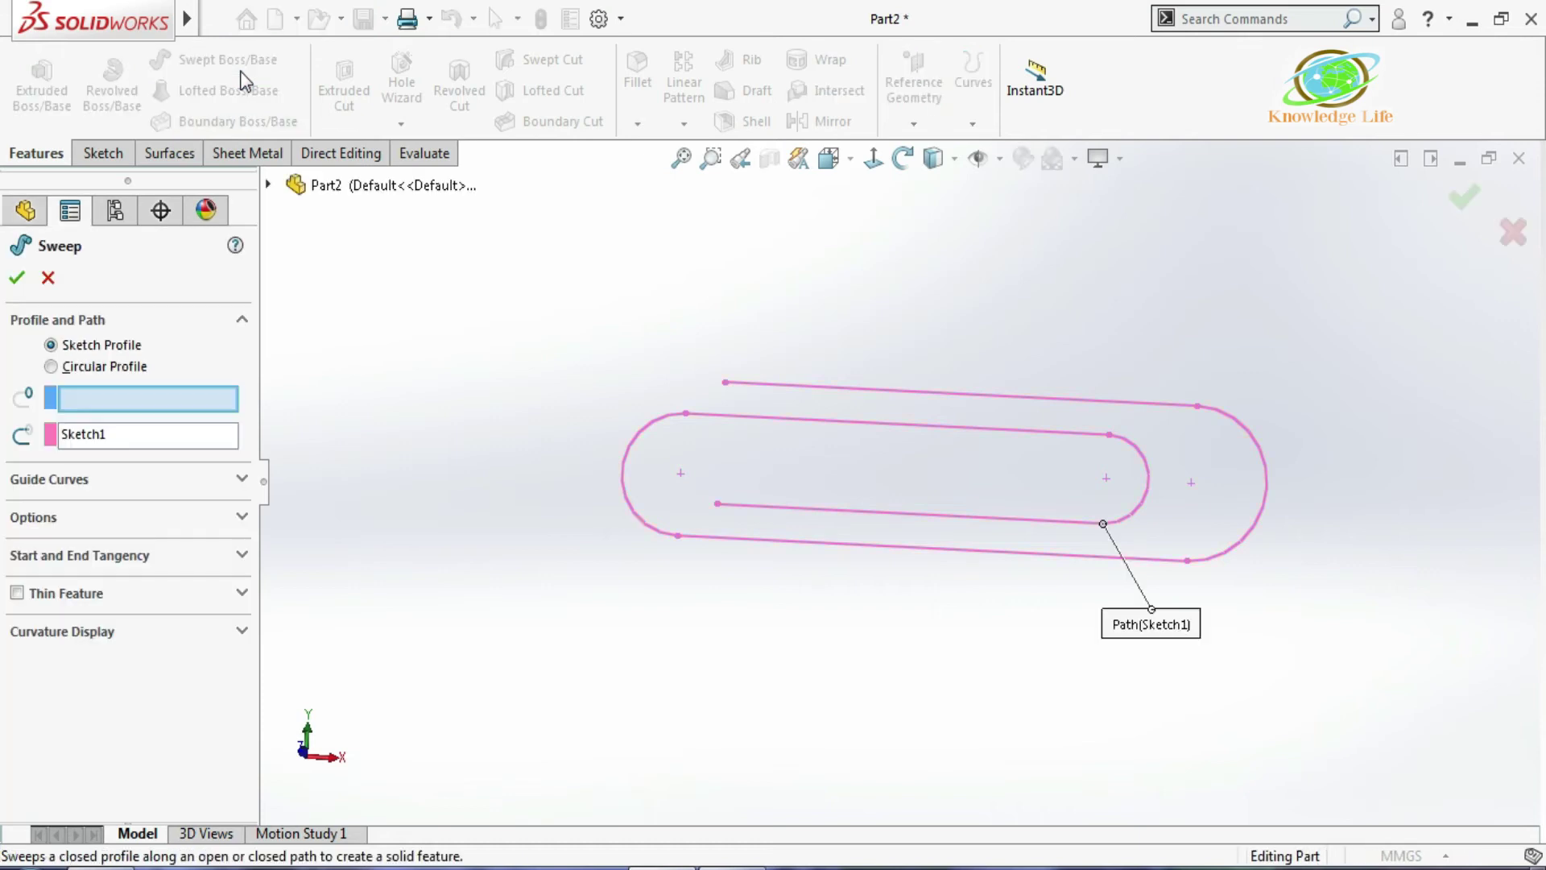
pyautogui.click(50, 368)
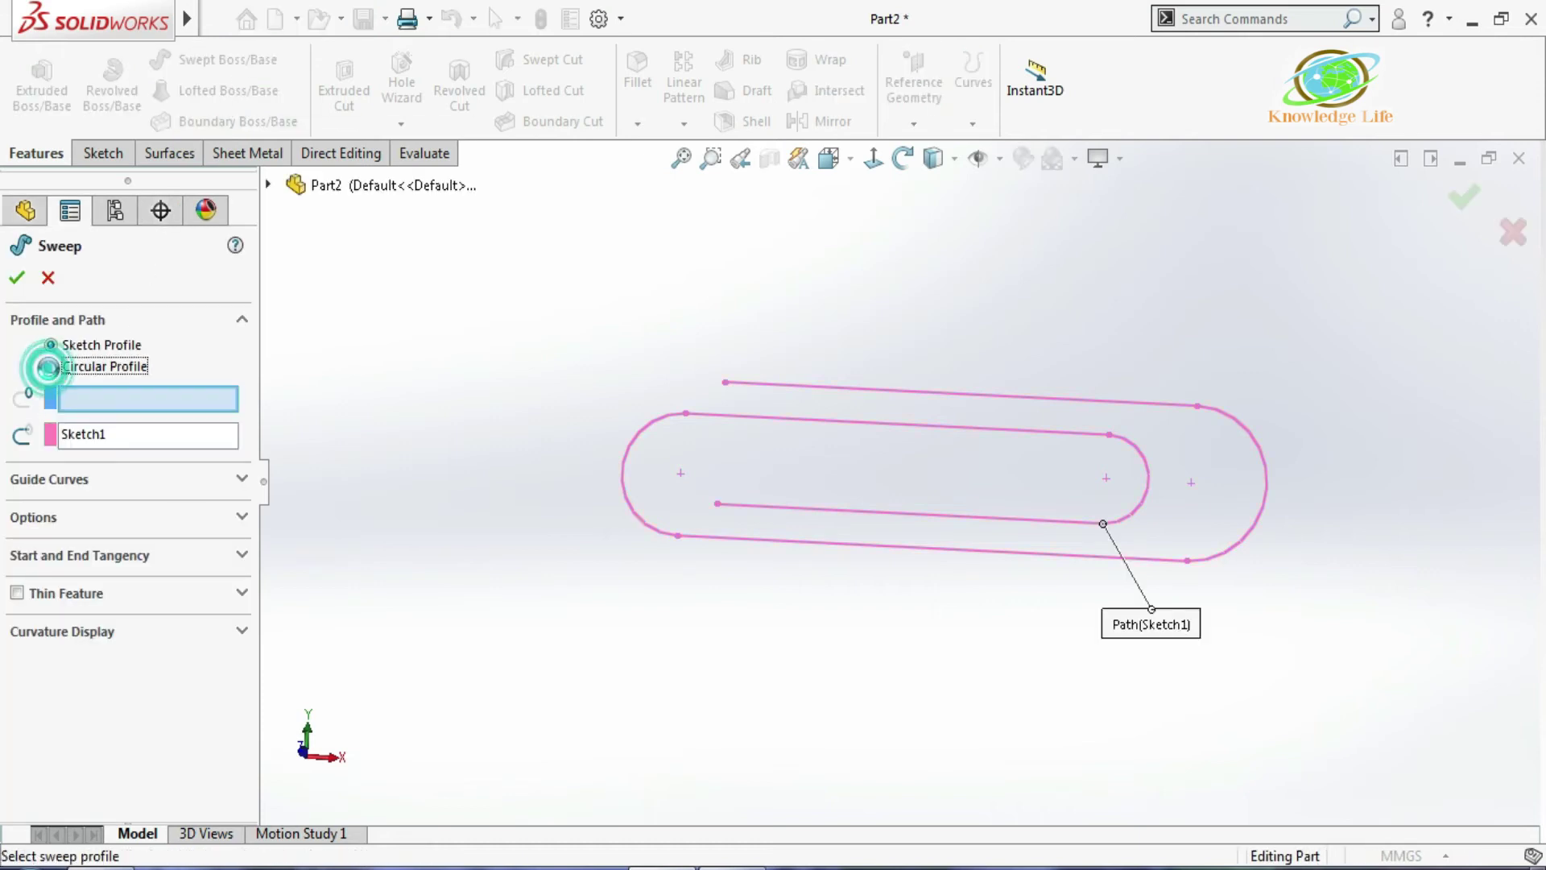
pyautogui.click(114, 439)
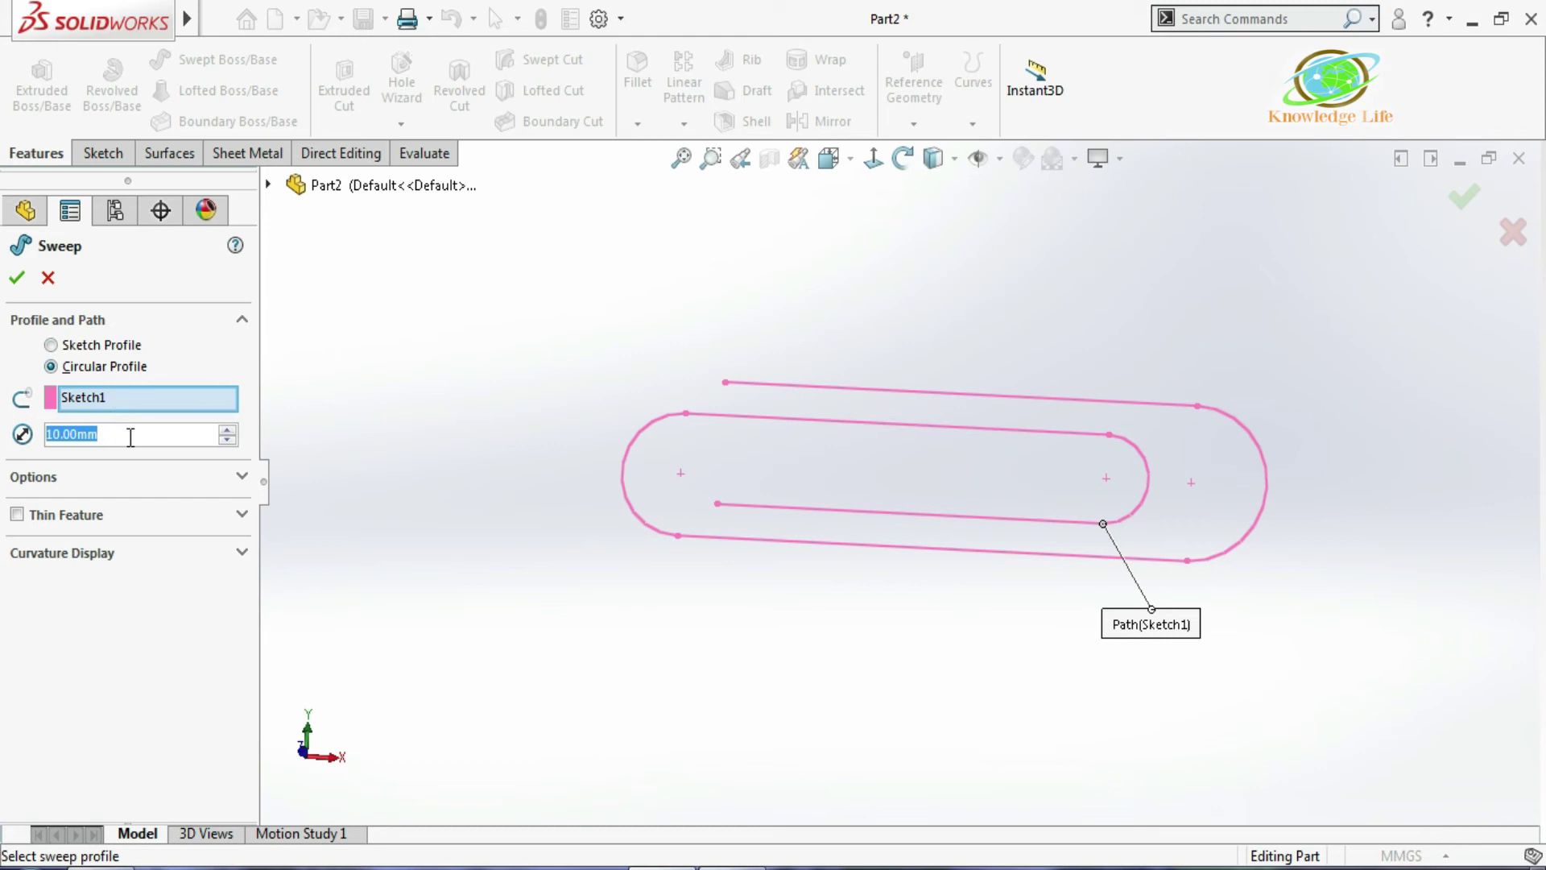
pyautogui.write('1')
pyautogui.click(330, 403)
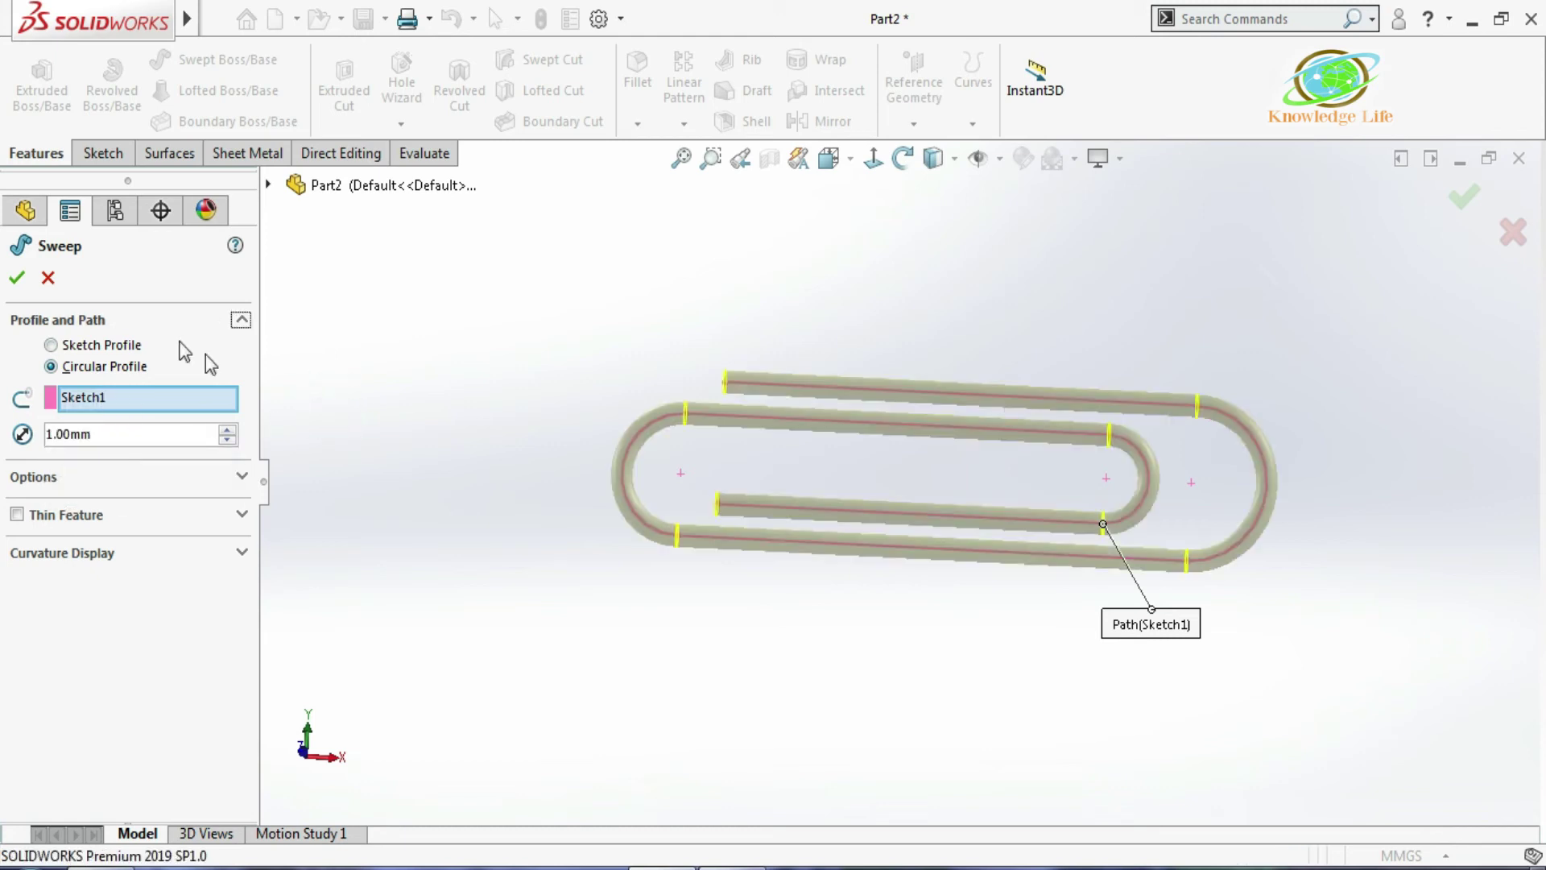
pyautogui.click(16, 280)
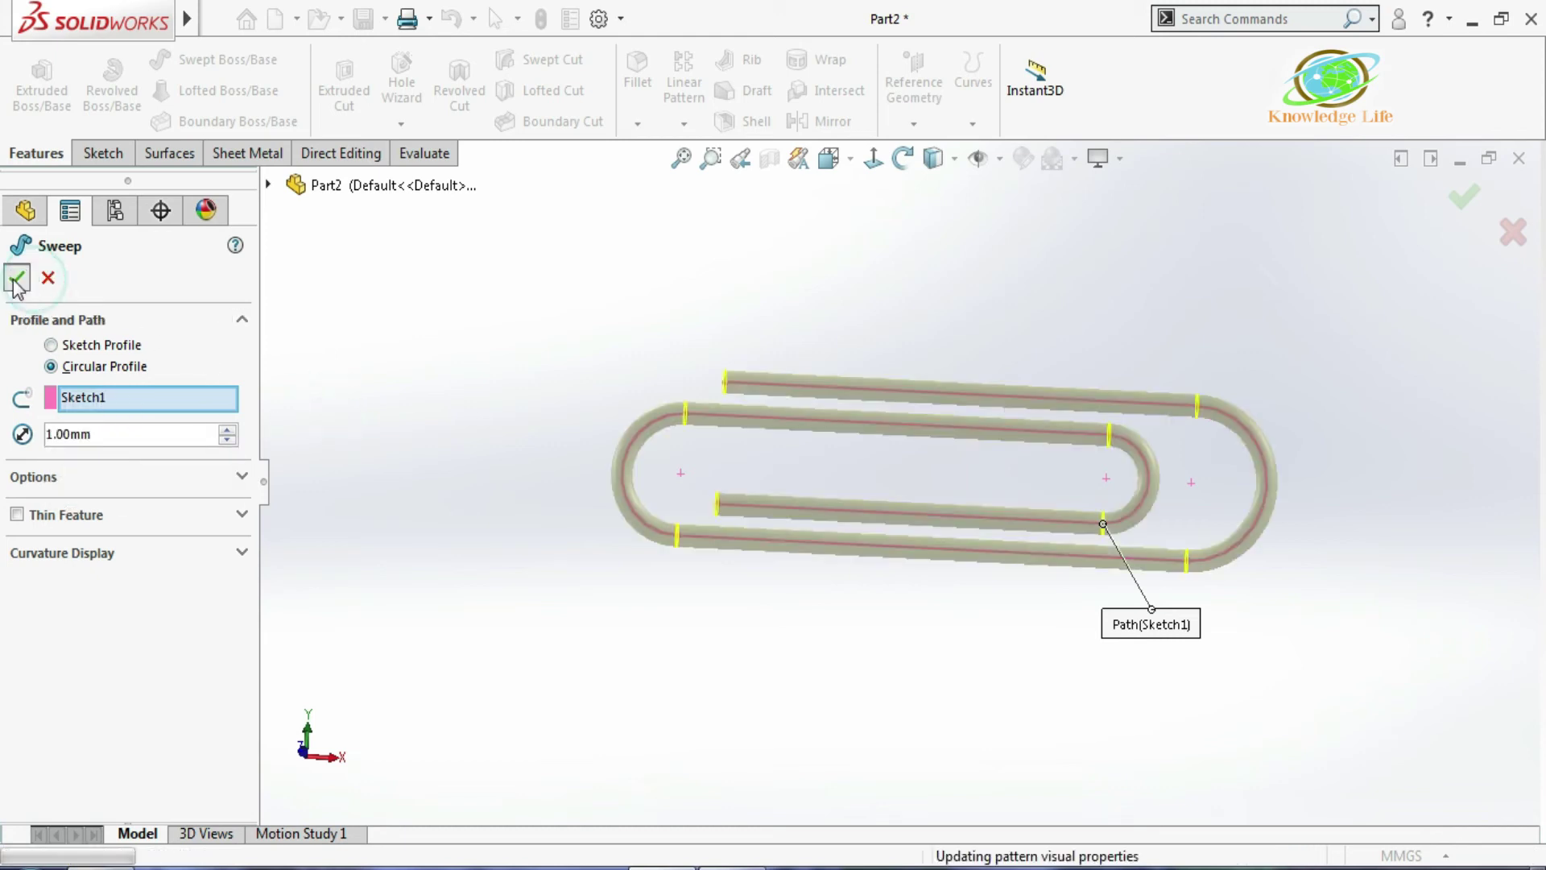
# Orbit and zoom around Sweep1 to inspect the clip, then bring up the Insert menu
pyautogui.click(408, 449)
pyautogui.moveTo(485, 477); pyautogui.dragTo(507, 549, button='middle')
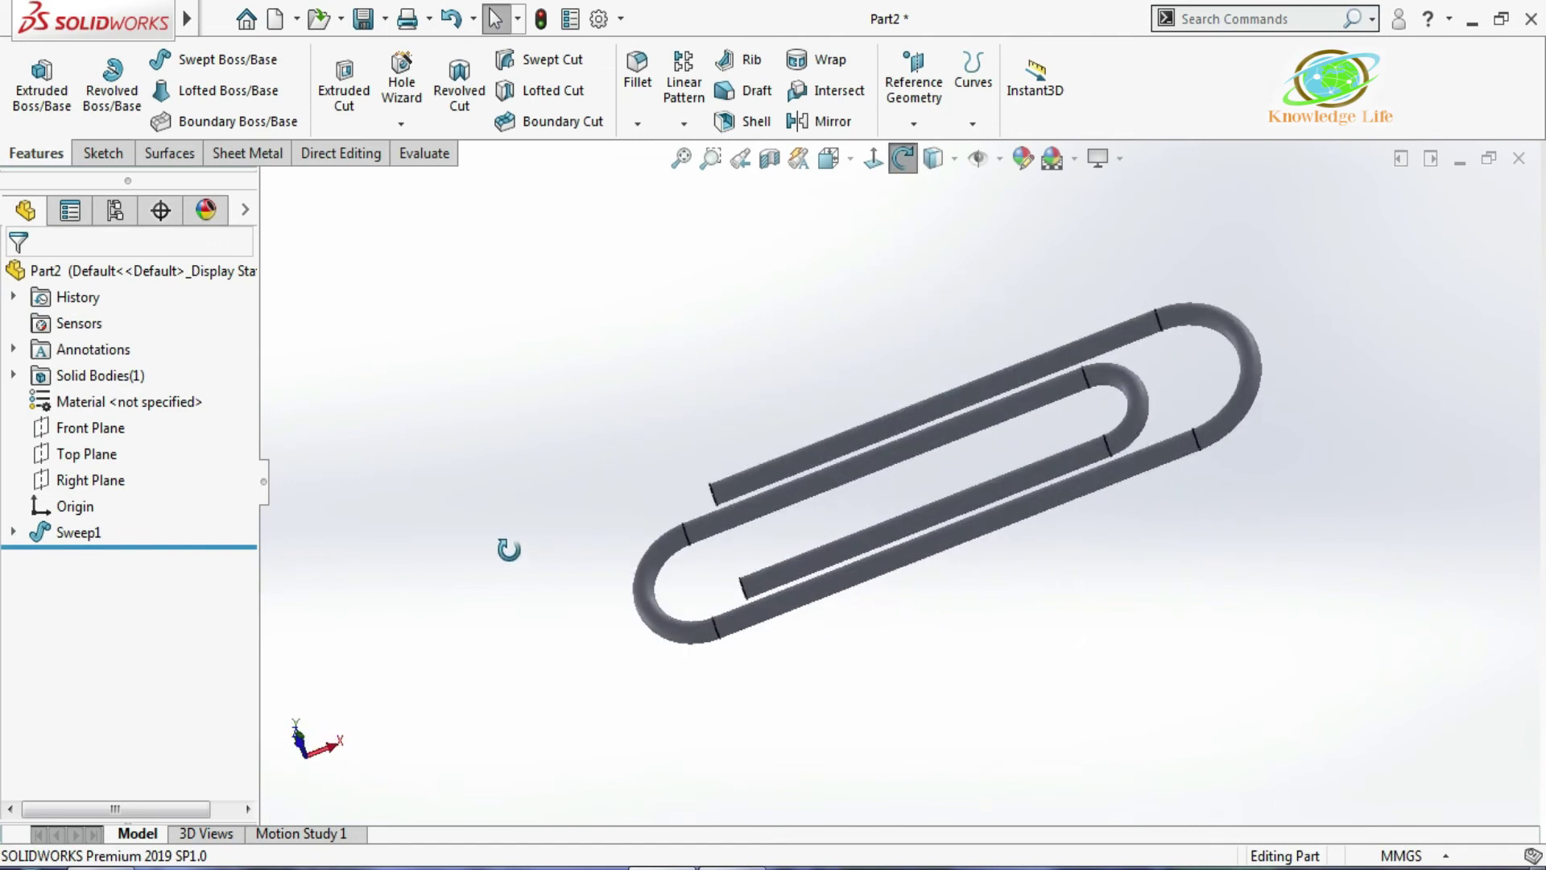
pyautogui.scroll(3, 891, 373)
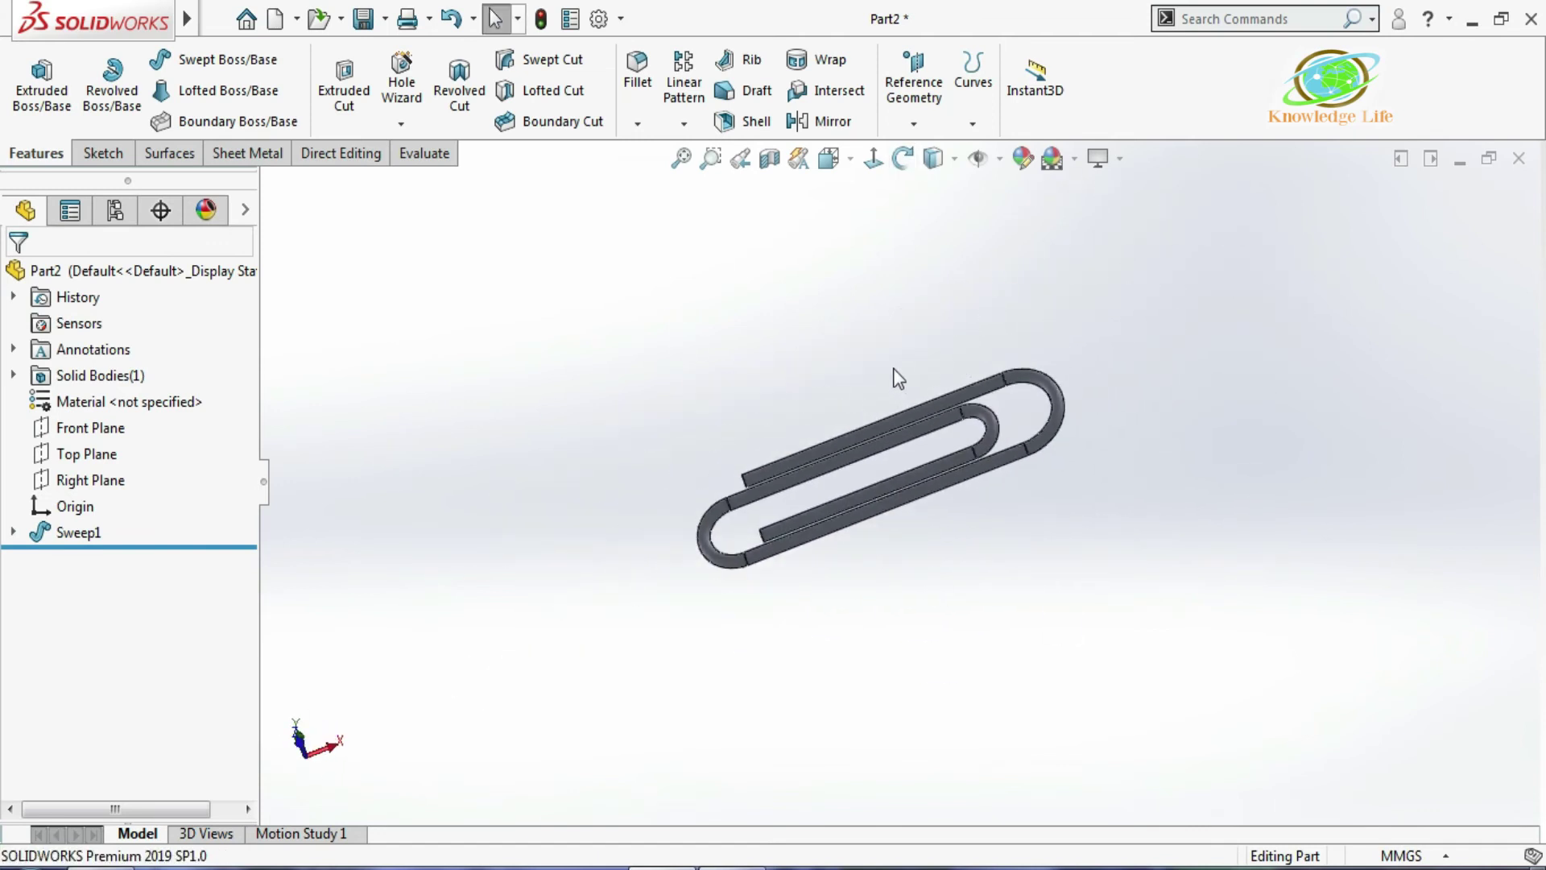
pyautogui.scroll(-1, 839, 414)
pyautogui.scroll(1, 944, 520)
pyautogui.moveTo(970, 431); pyautogui.dragTo(994, 419, button='middle')
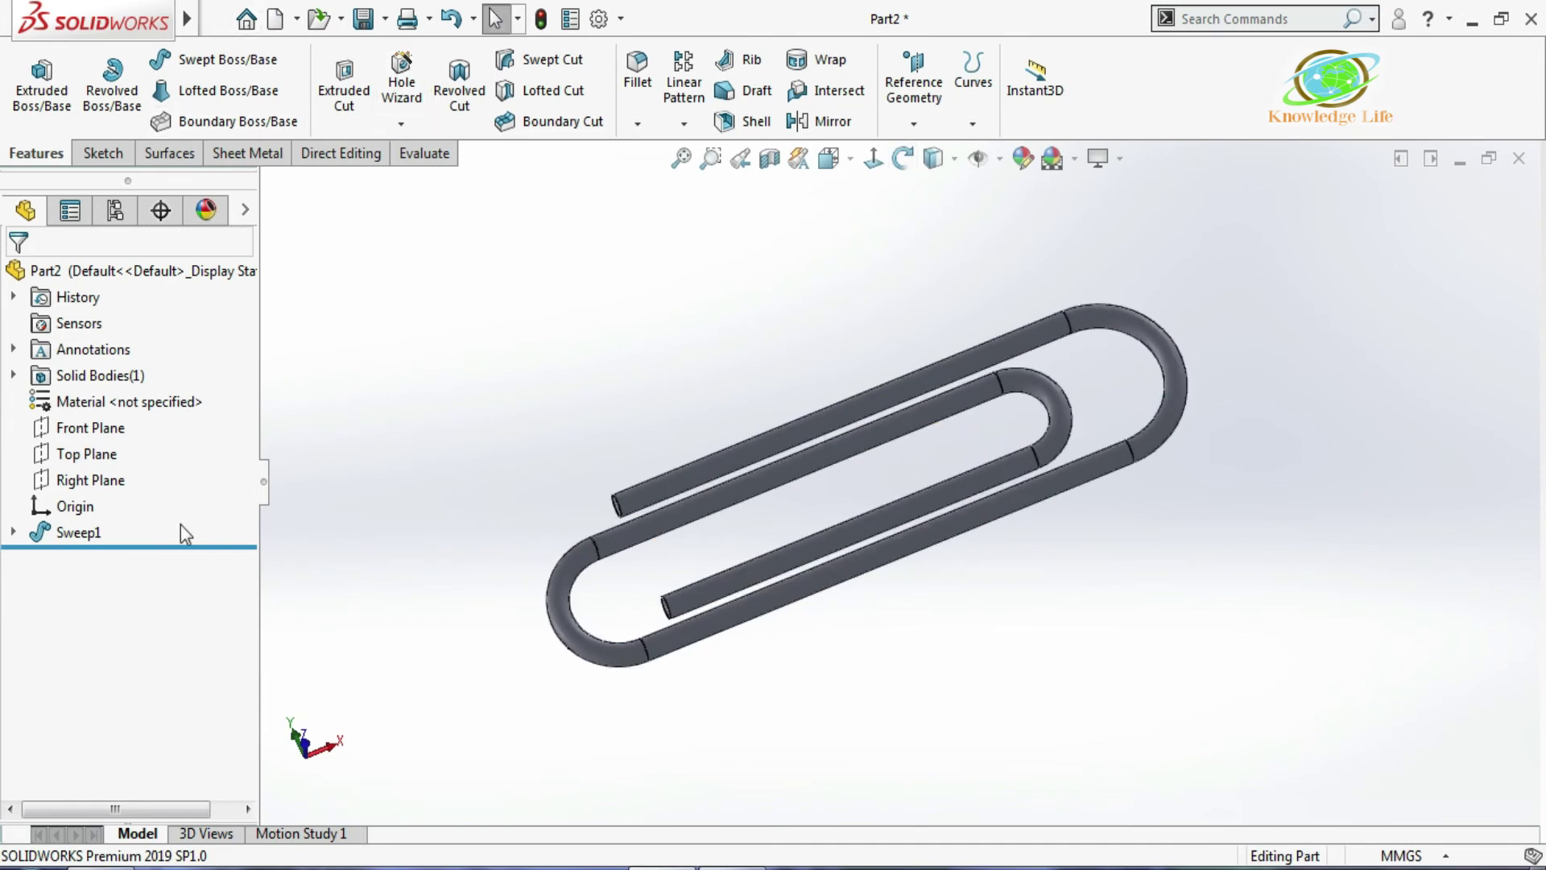
pyautogui.moveTo(153, 16)
pyautogui.click(301, 18)
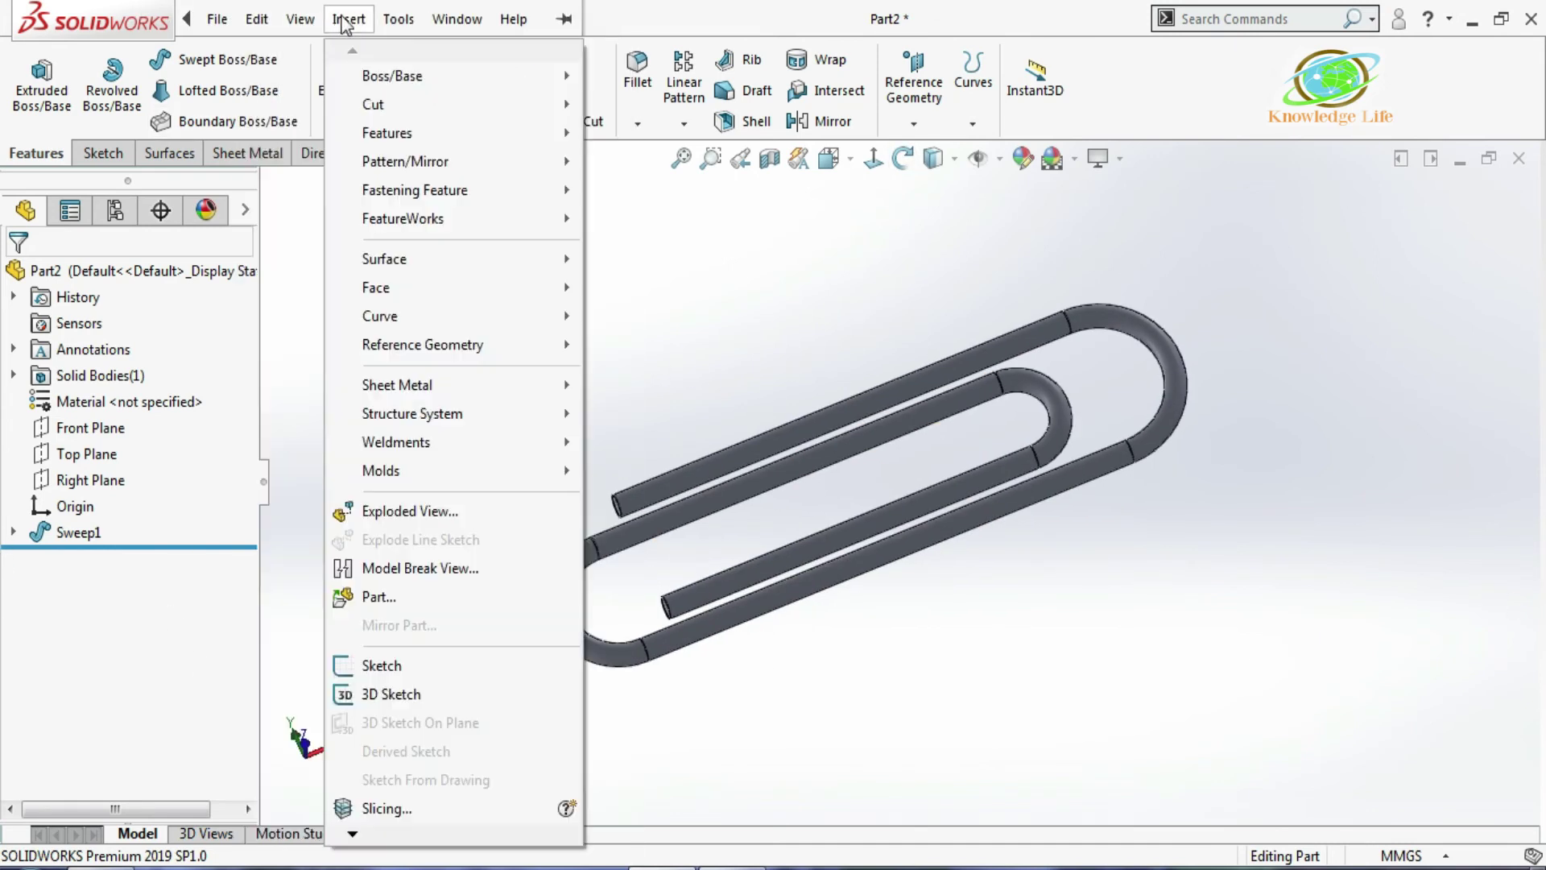
# Add a 0.50 mm dome to the first cut end face of the wire
pyautogui.moveTo(387, 133)
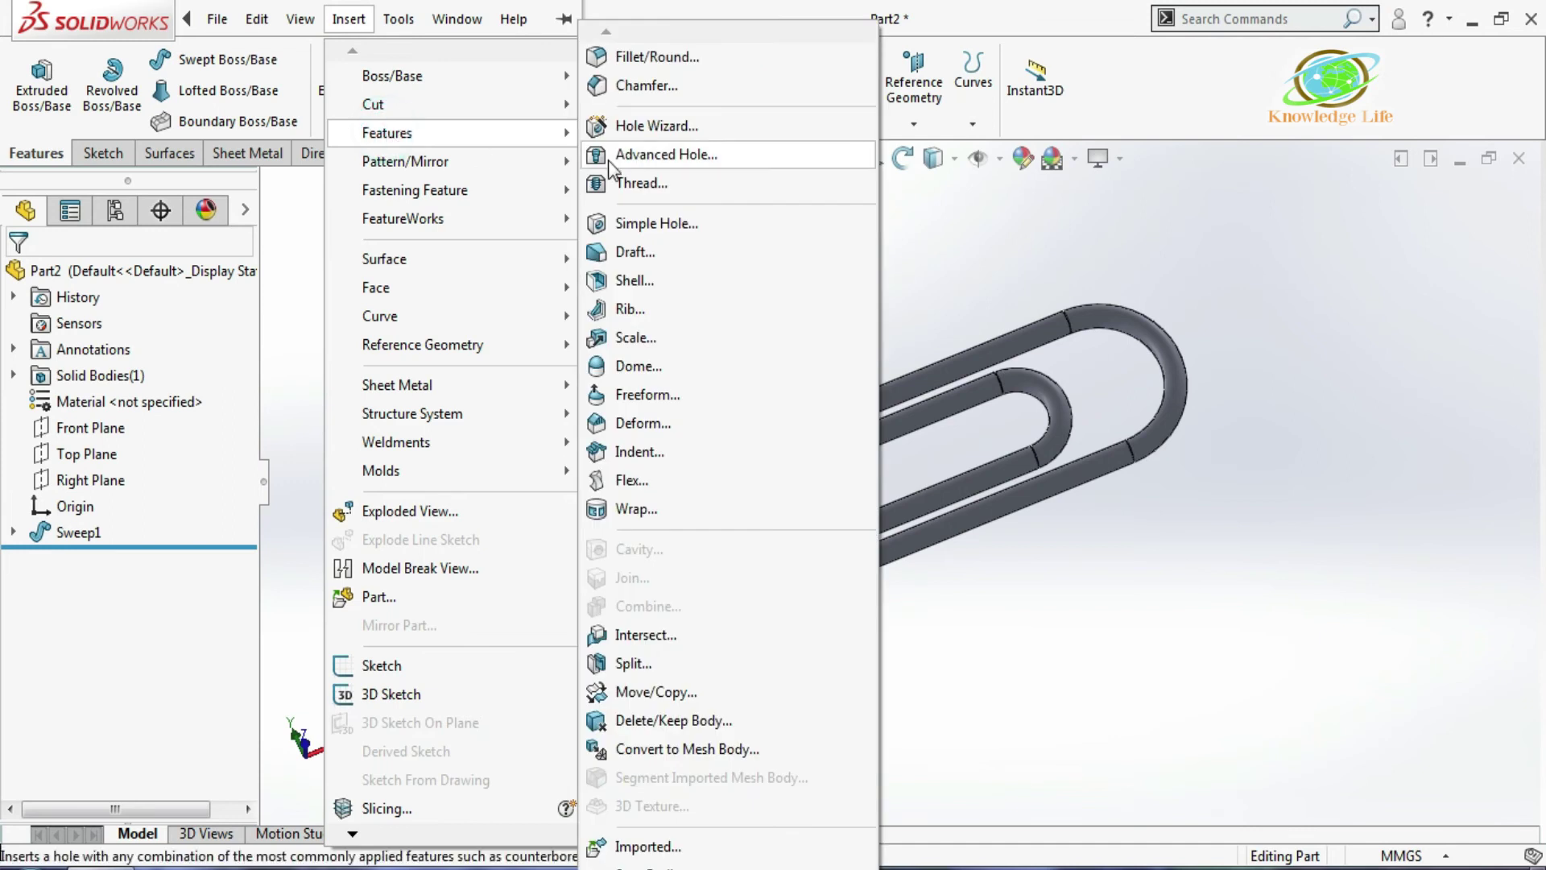
pyautogui.click(635, 374)
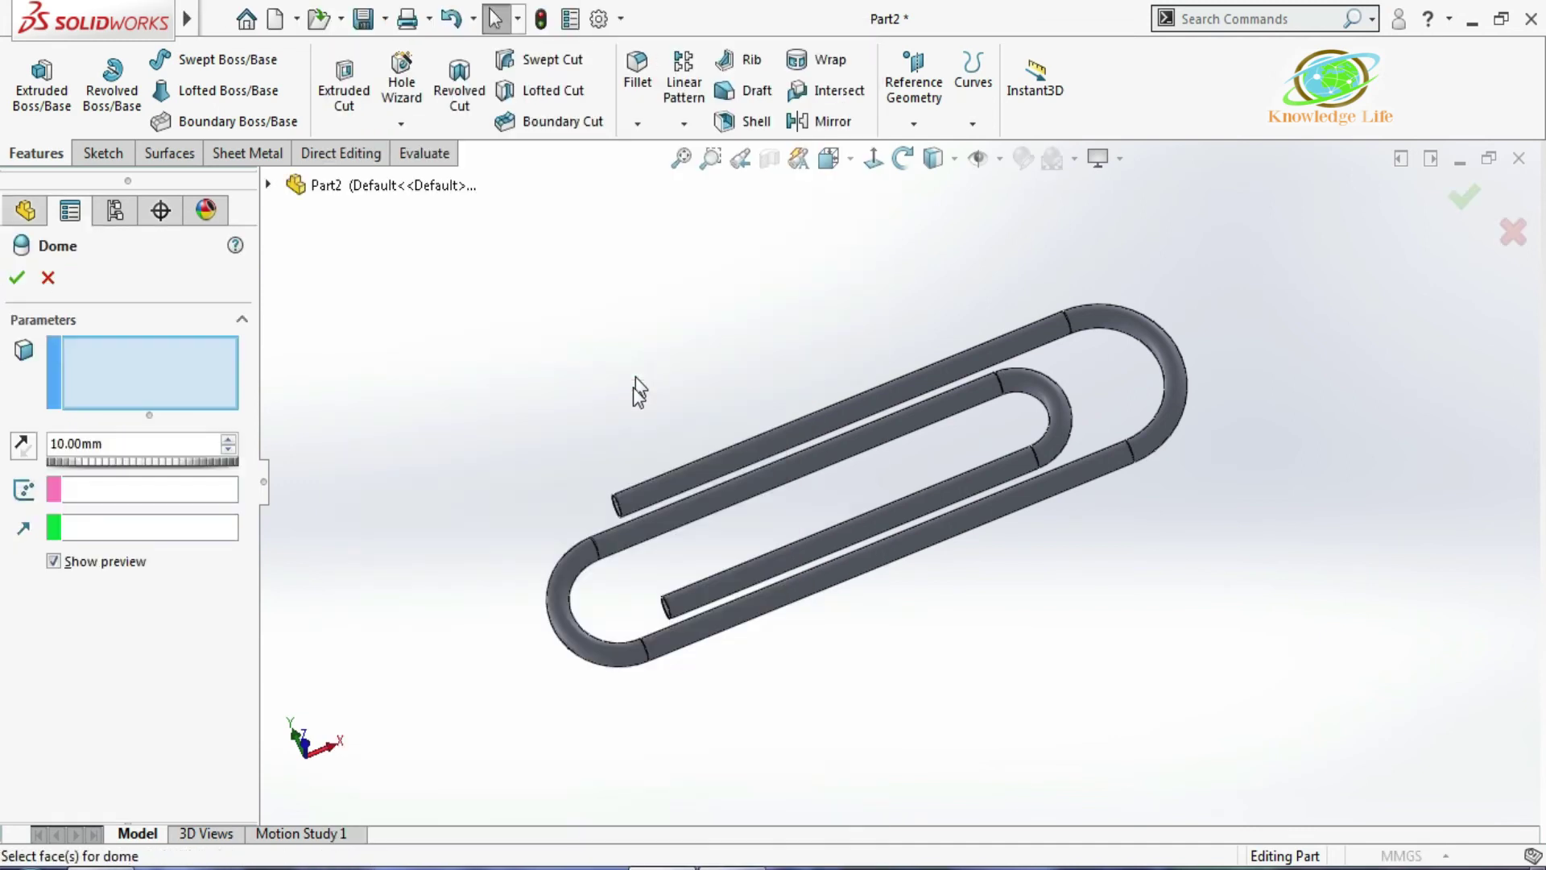
pyautogui.scroll(-5, 614, 547)
pyautogui.click(829, 393)
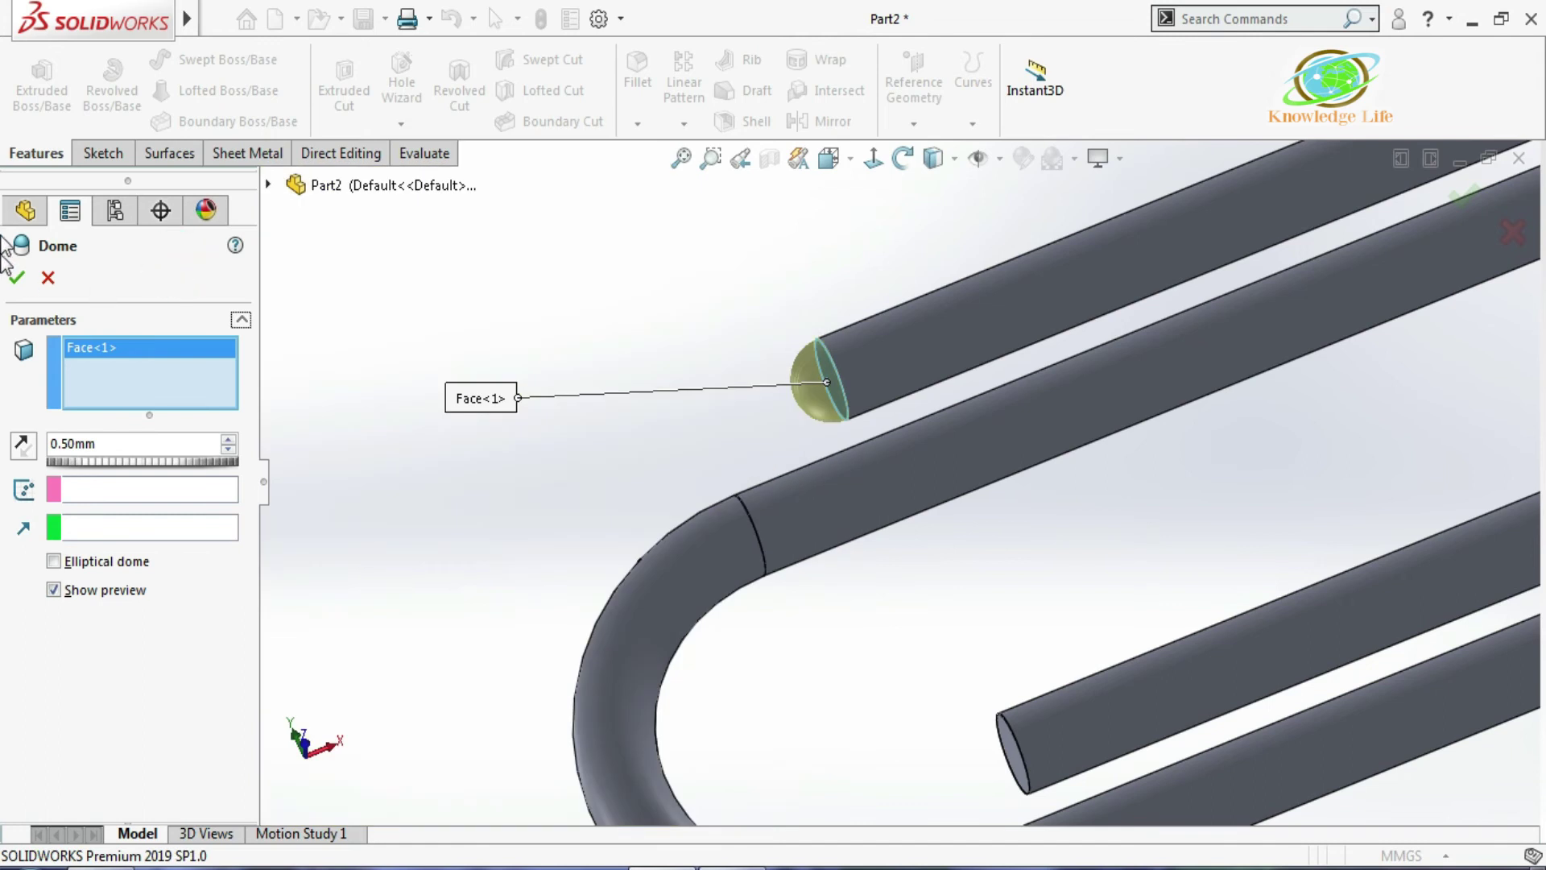
pyautogui.click(18, 282)
pyautogui.scroll(2, 634, 317)
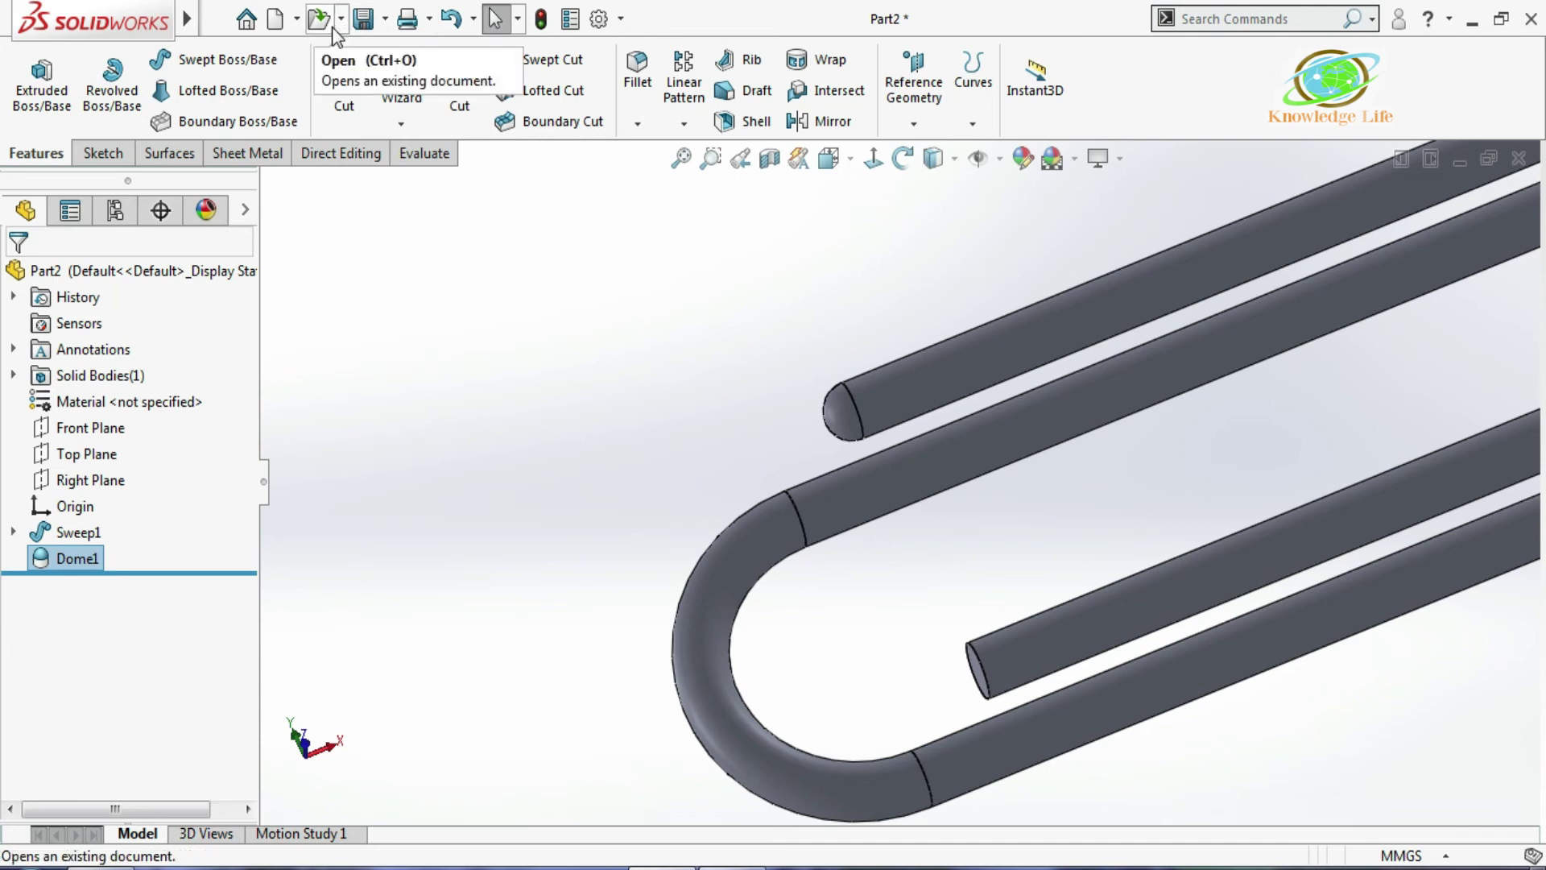
# Add a second dome on the other wire end face via Insert > Features > Dome
pyautogui.moveTo(85, 17)
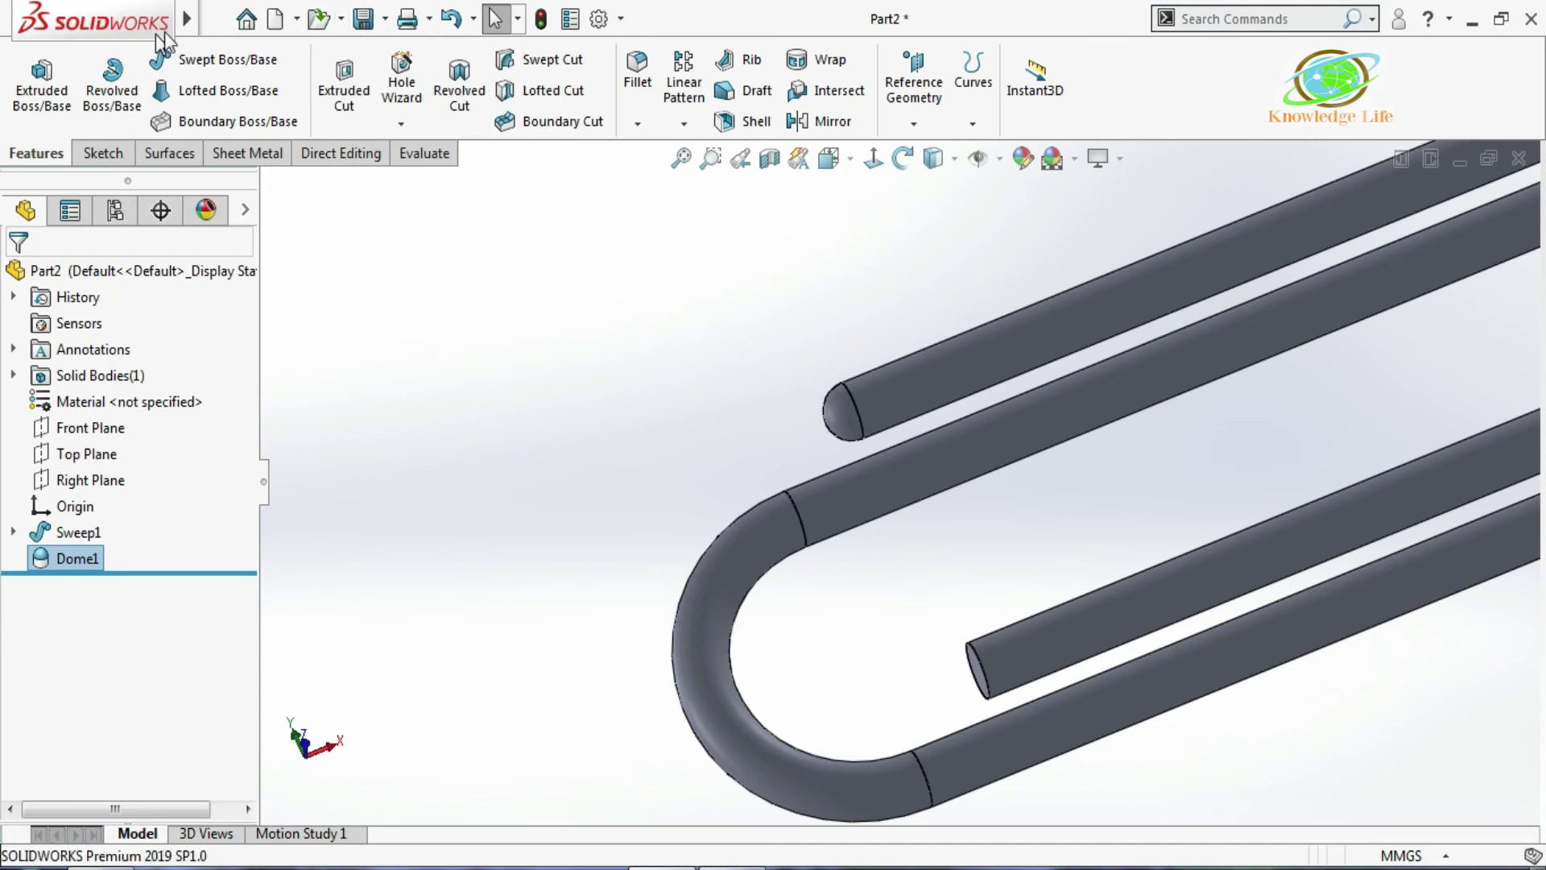
pyautogui.click(349, 18)
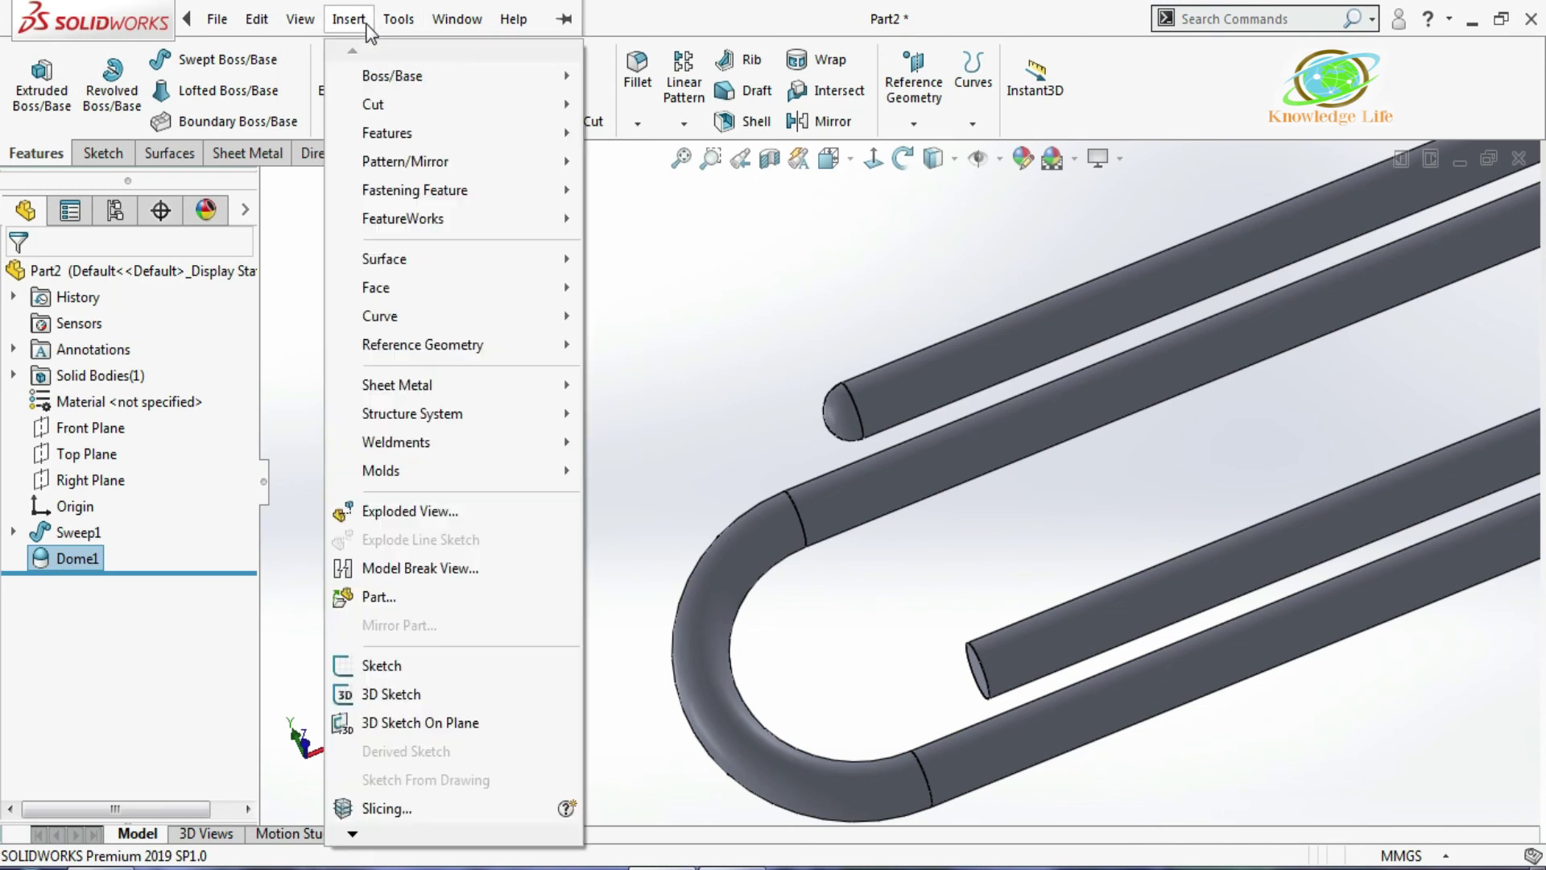
pyautogui.moveTo(409, 135)
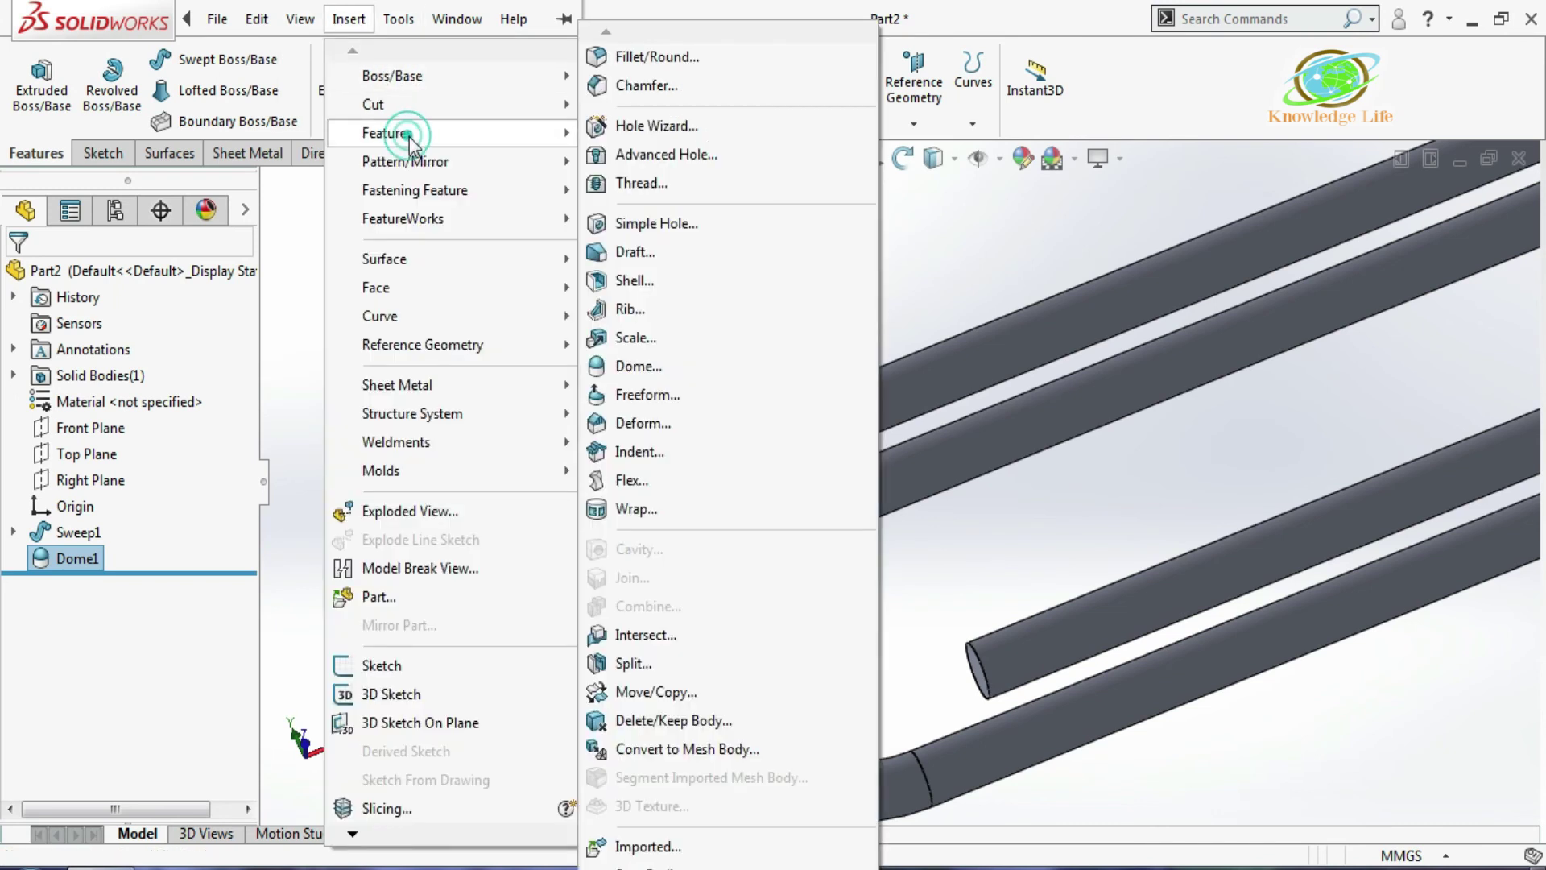
pyautogui.click(636, 366)
pyautogui.scroll(-3, 947, 640)
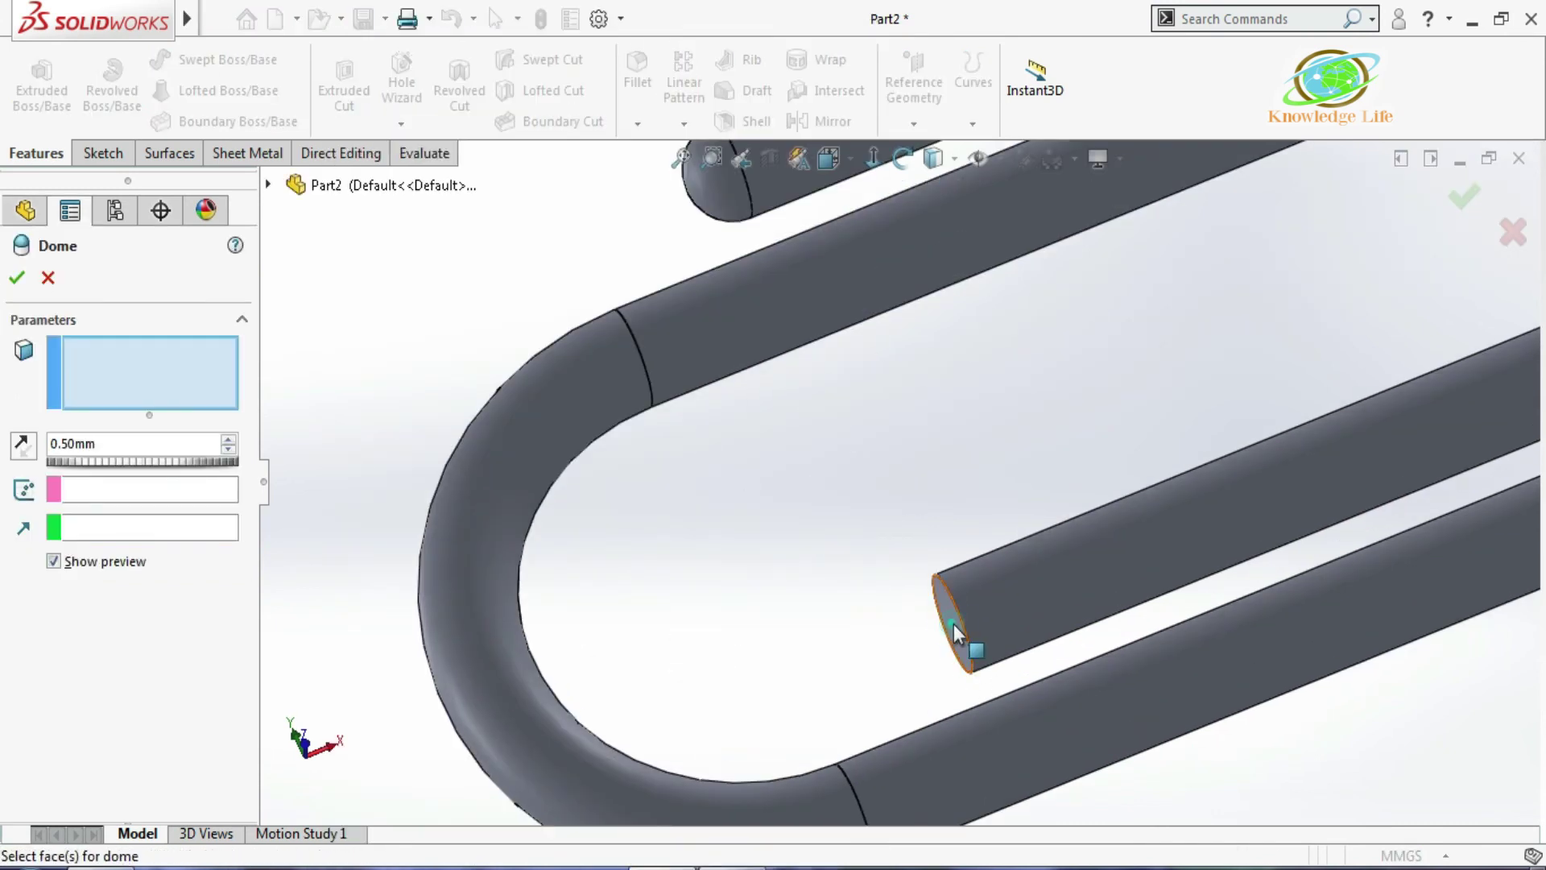
pyautogui.click(953, 629)
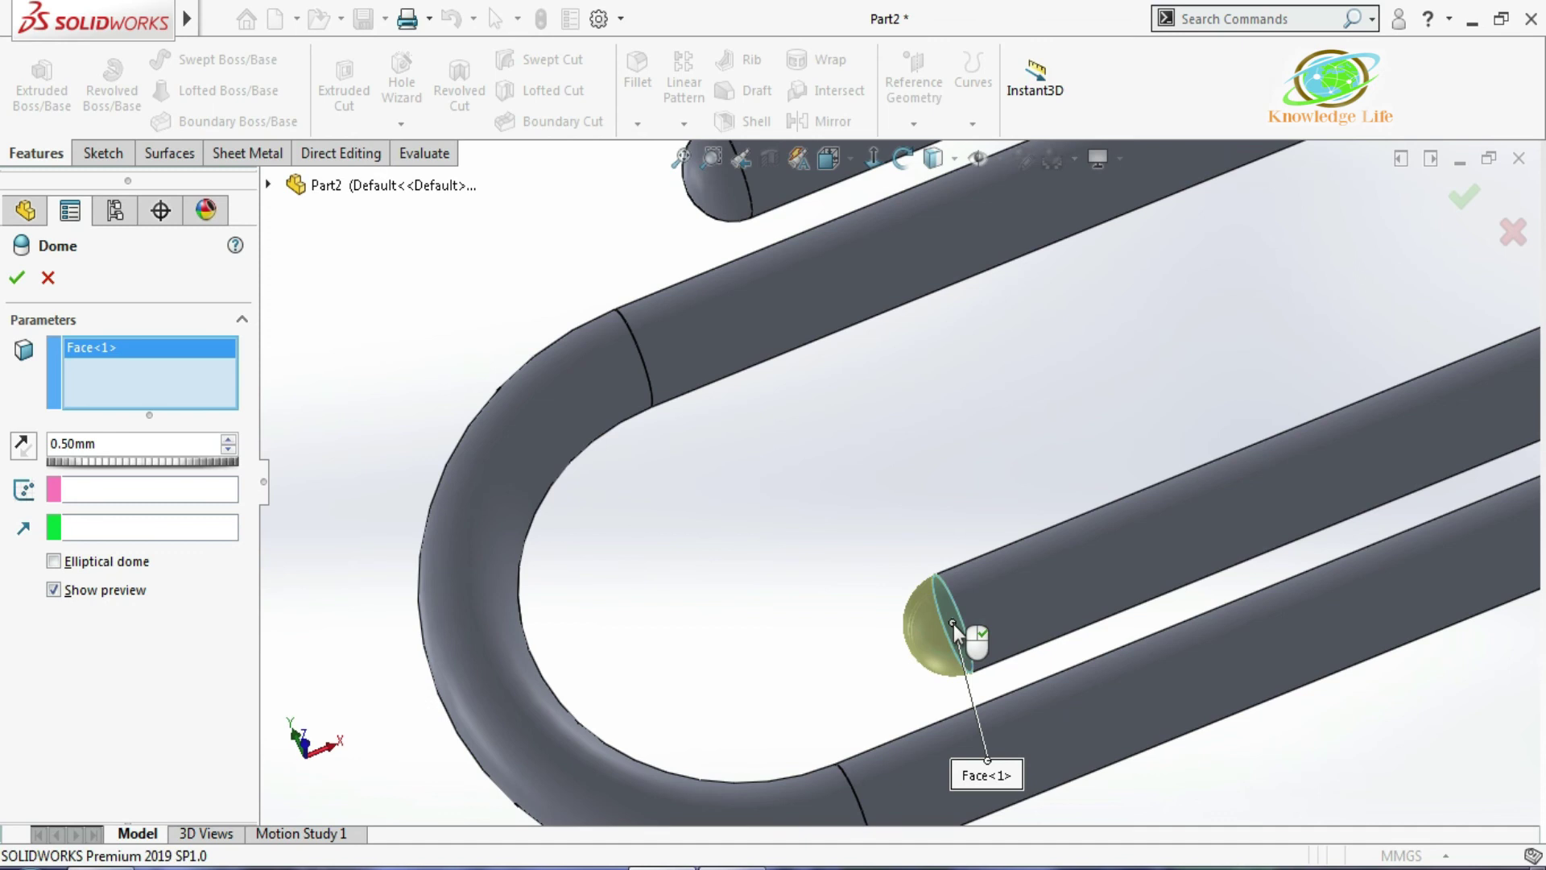
pyautogui.click(17, 277)
pyautogui.scroll(5, 838, 451)
# Apply the Plain White scene and bring up Edit Appearance for the part
pyautogui.moveTo(1217, 367); pyautogui.dragTo(994, 207, button='middle')
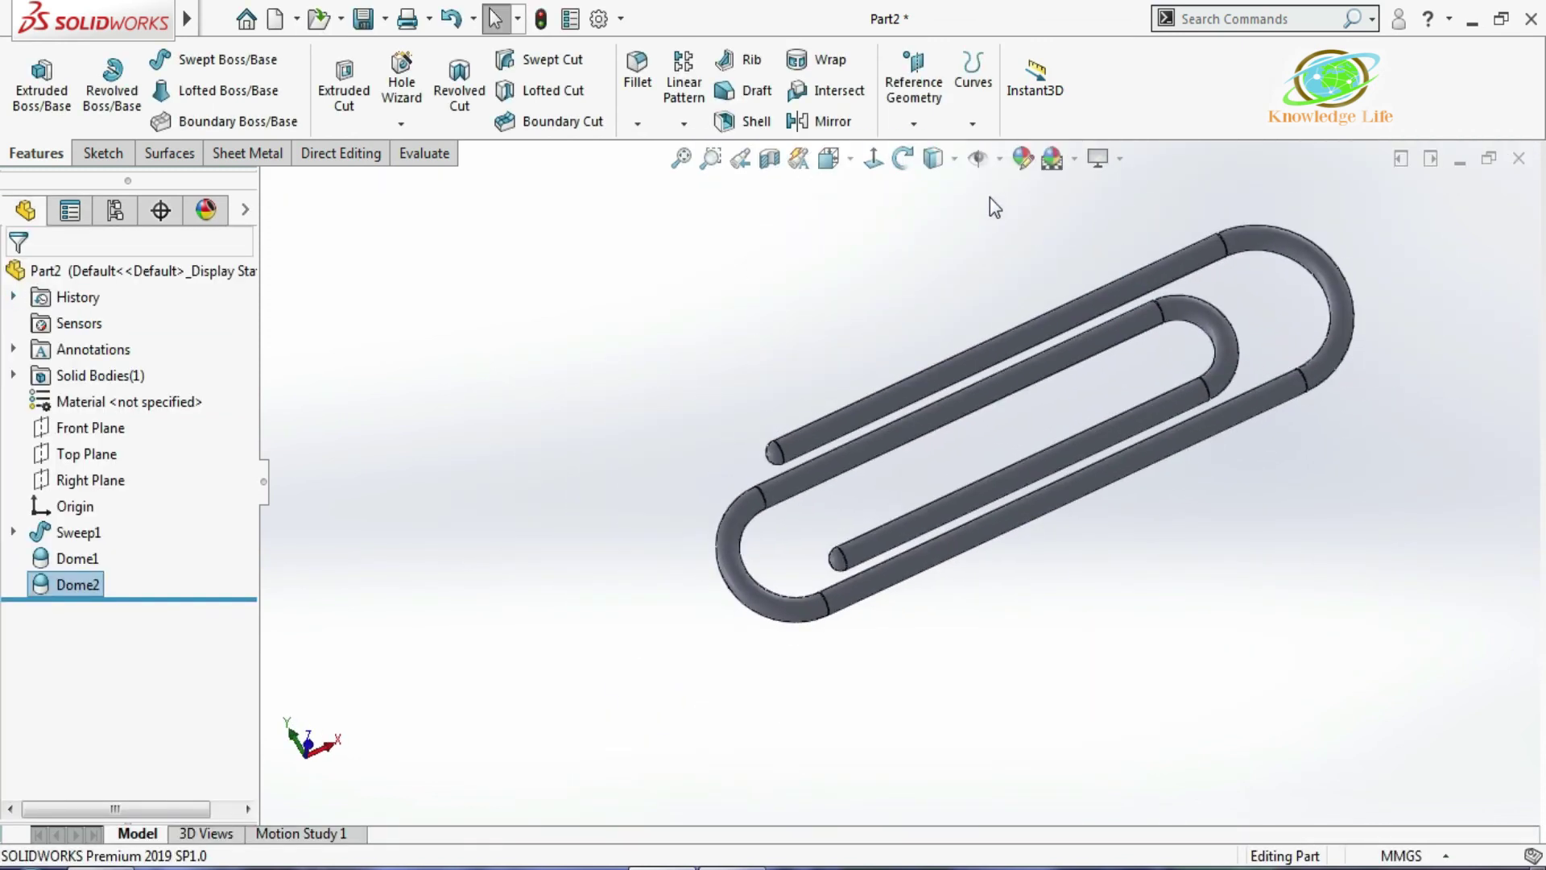
pyautogui.click(1074, 160)
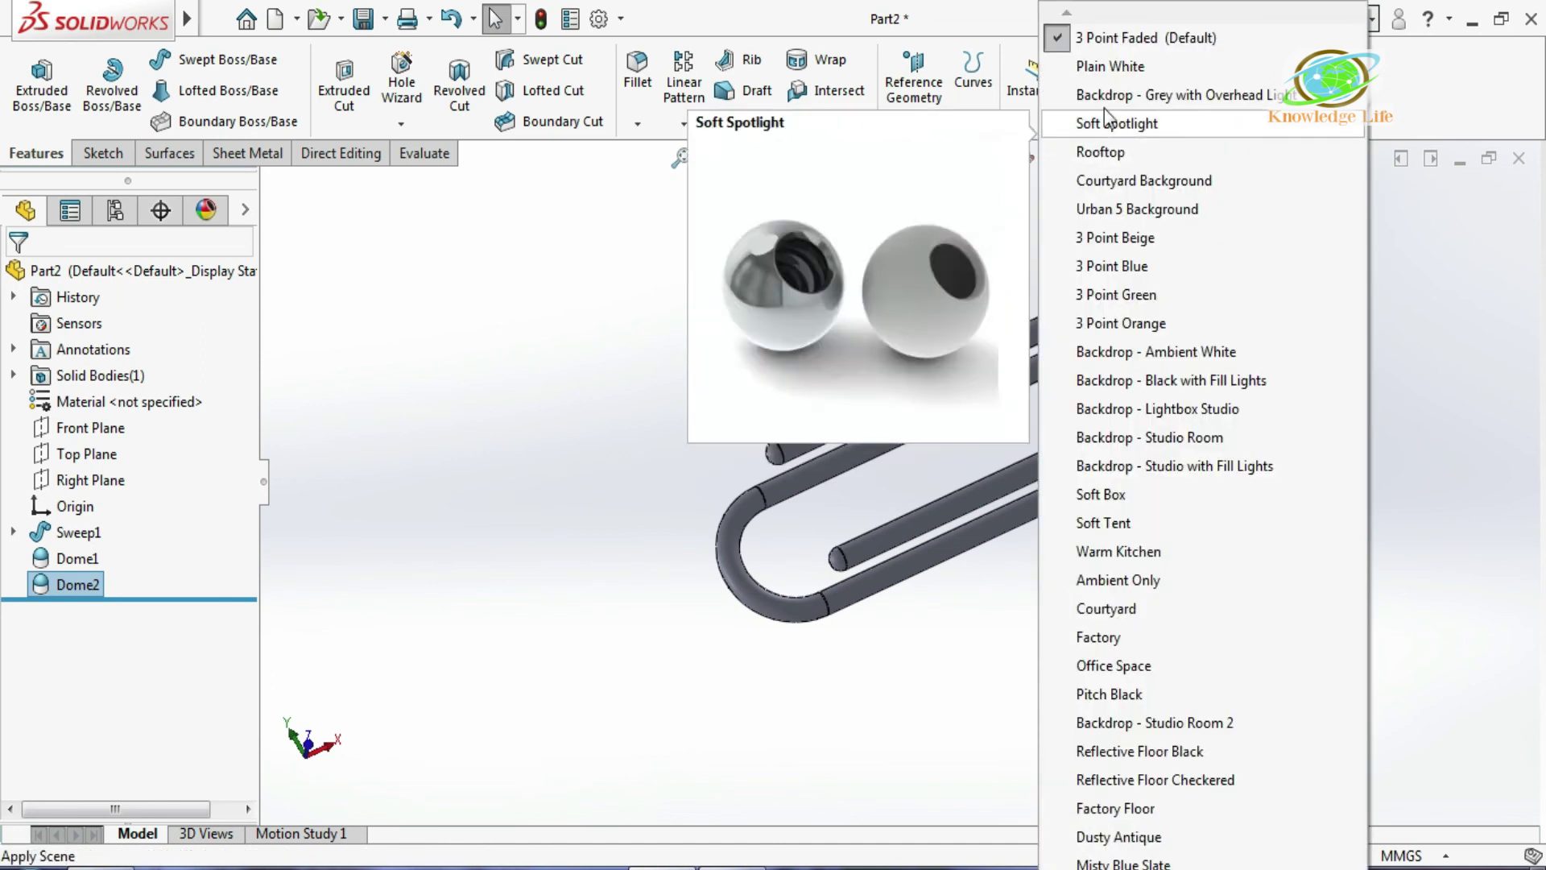
pyautogui.click(1116, 67)
pyautogui.click(999, 159)
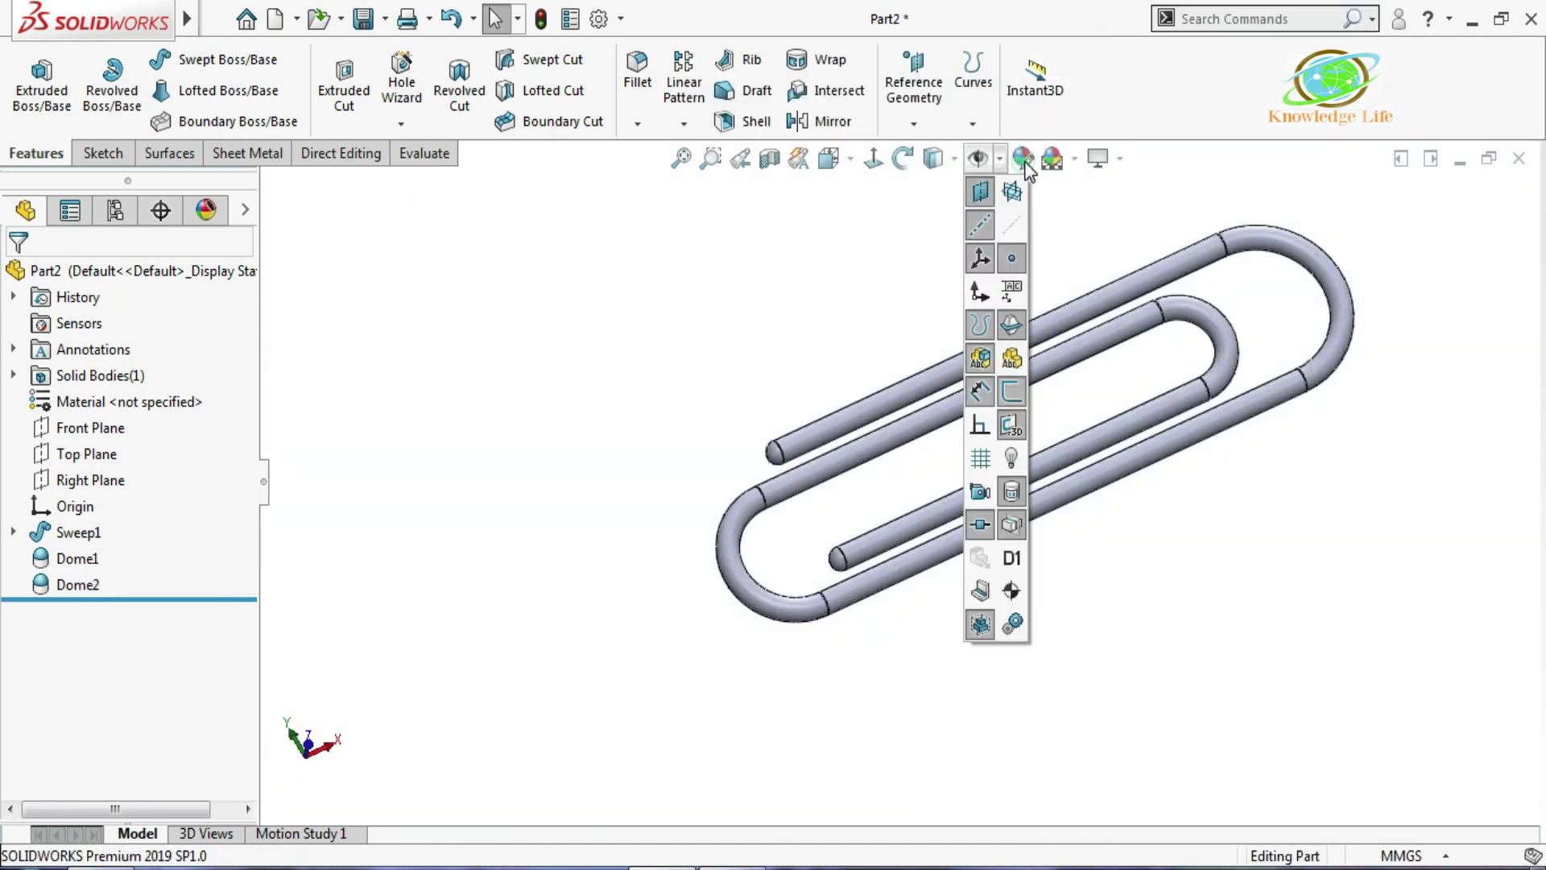
pyautogui.click(1025, 161)
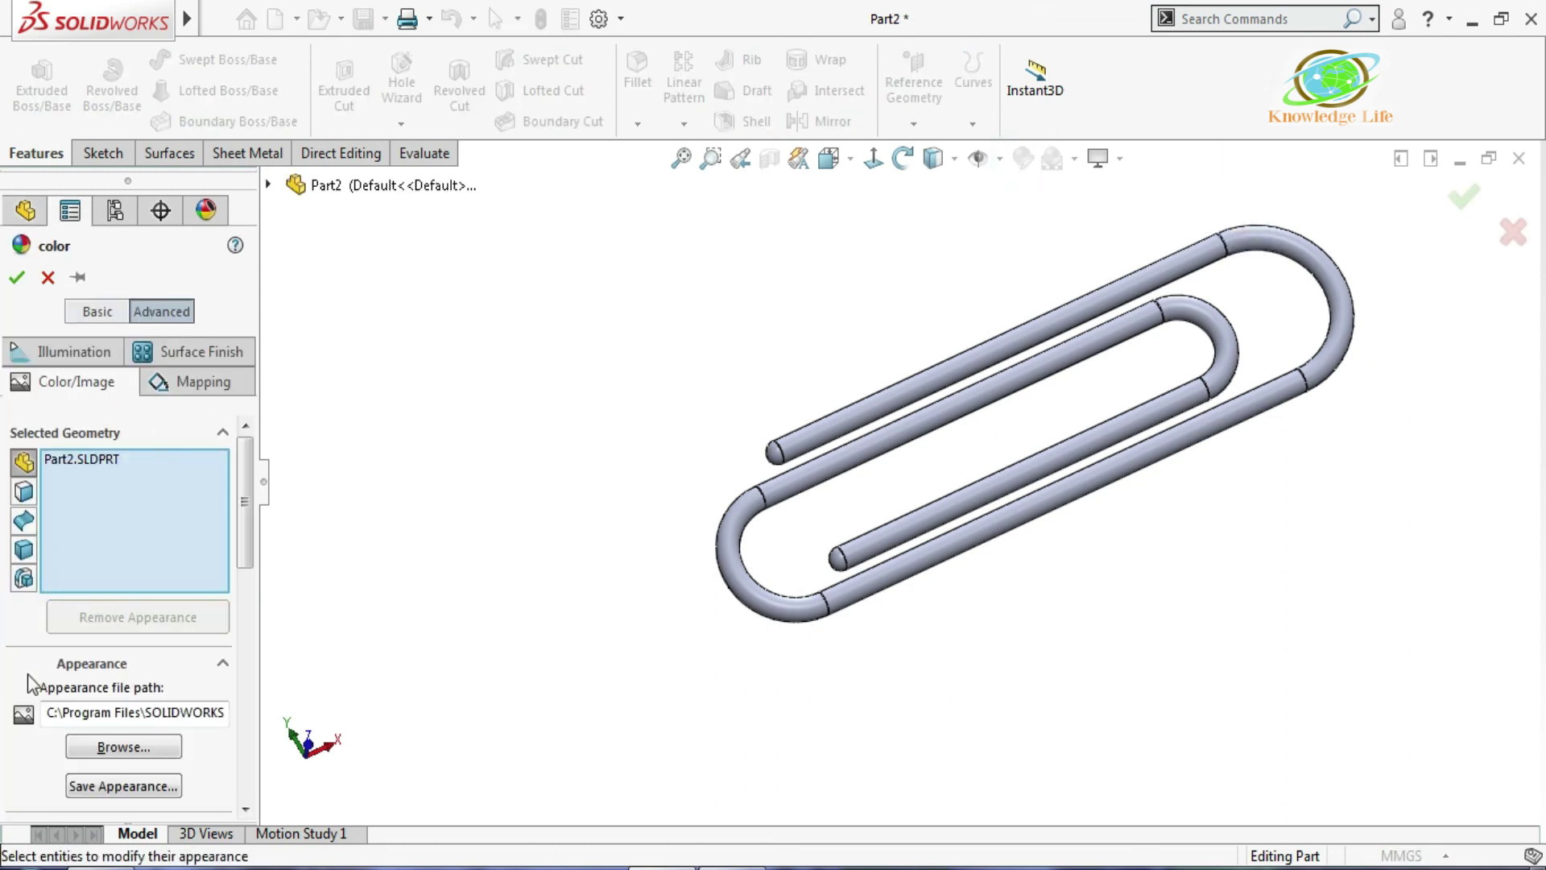
# Apply 'red high gloss plastic.p2m' from plastic > high gloss to the whole clip
pyautogui.click(119, 744)
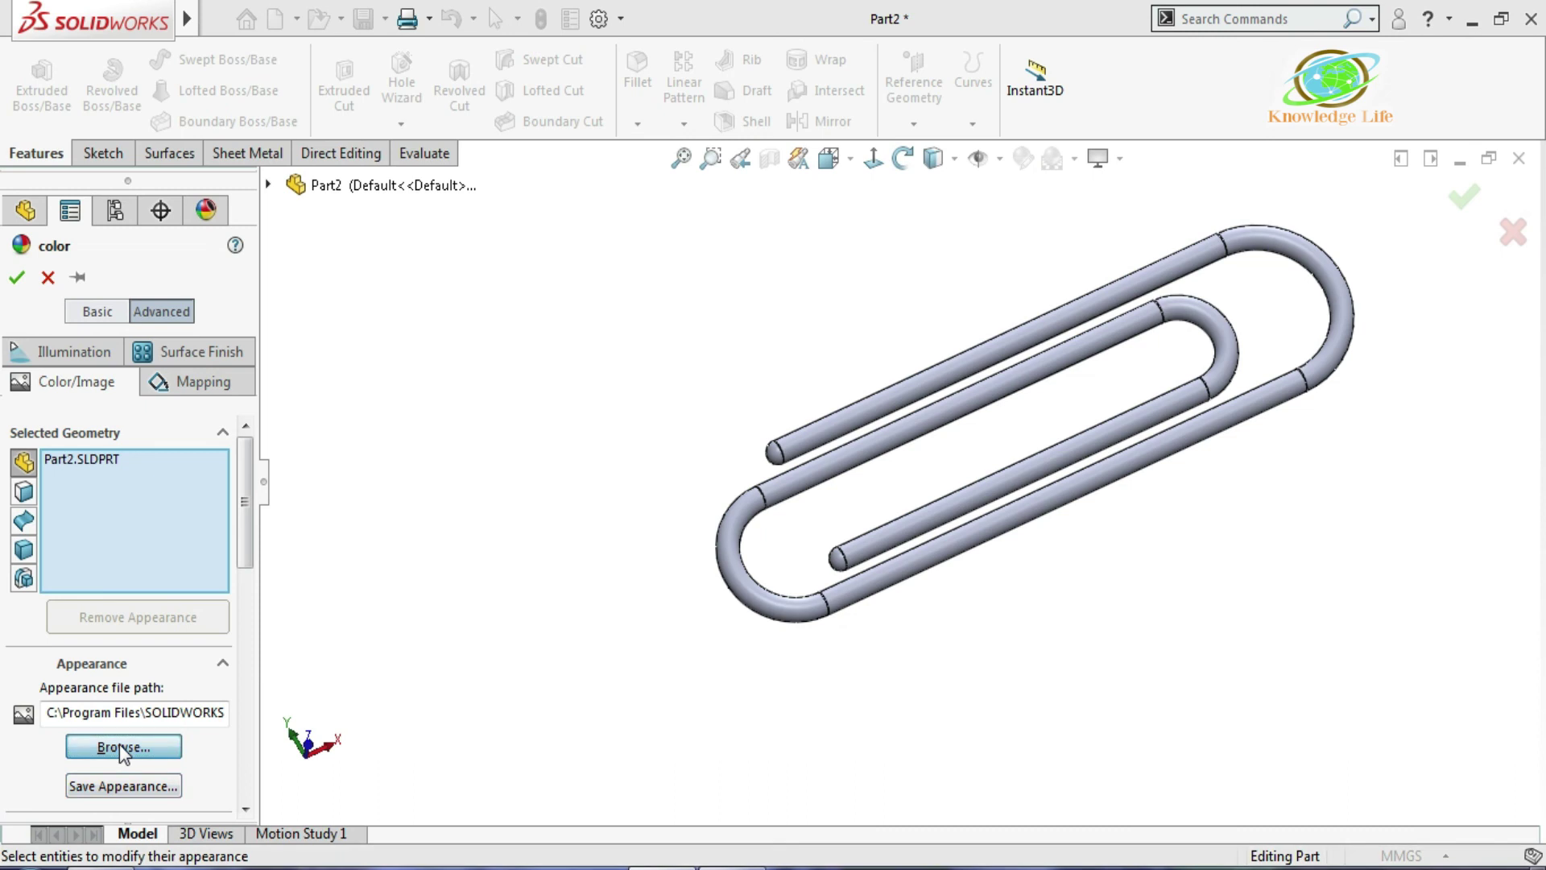
pyautogui.doubleClick(560, 444)
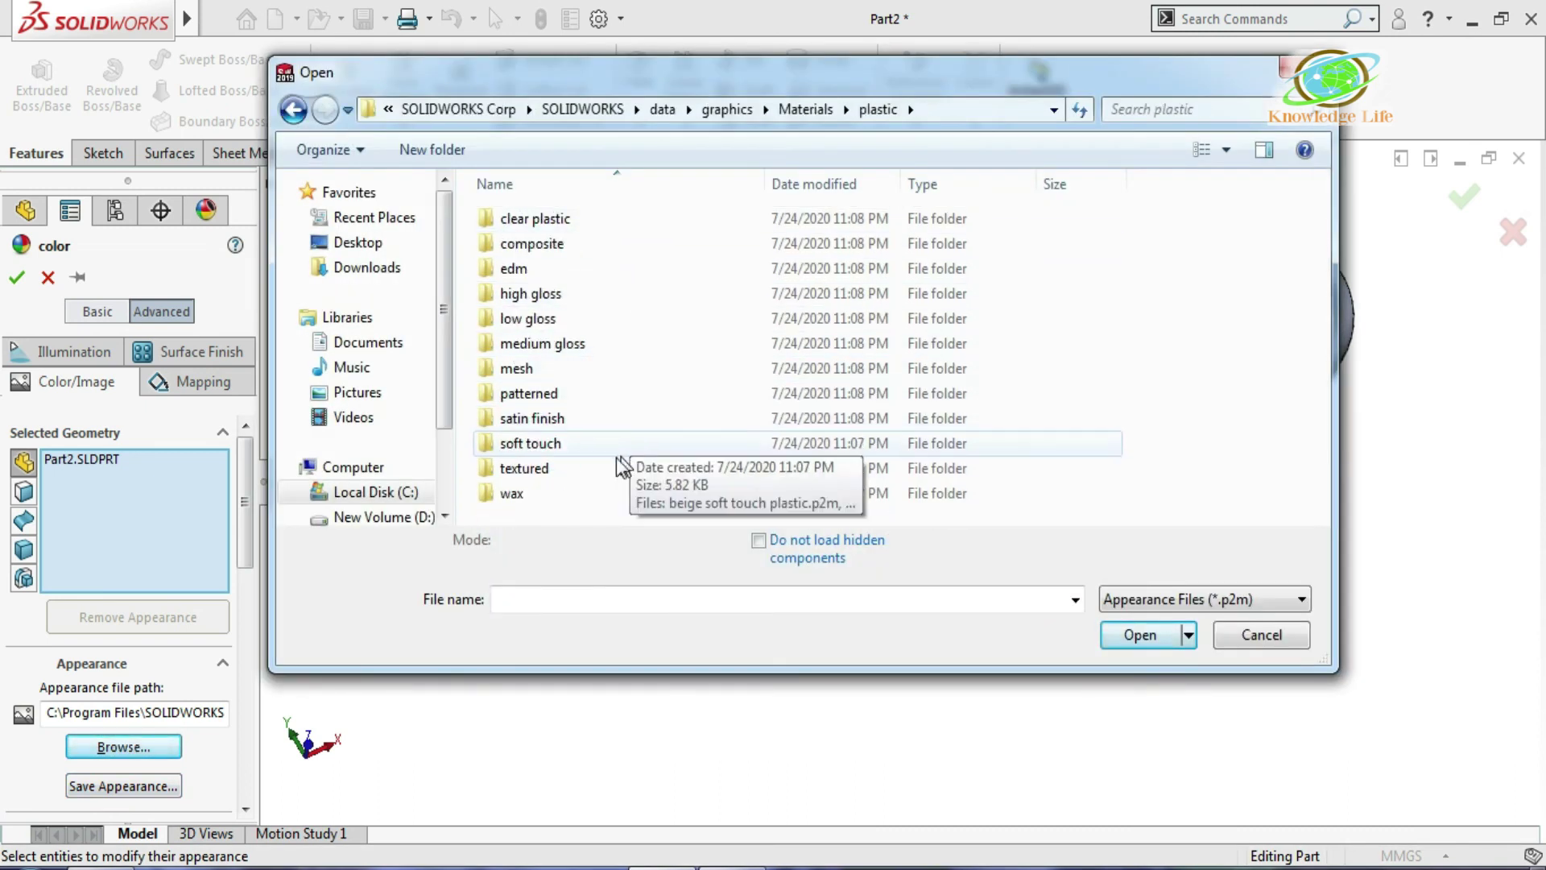
pyautogui.click(571, 295)
pyautogui.doubleClick(571, 296)
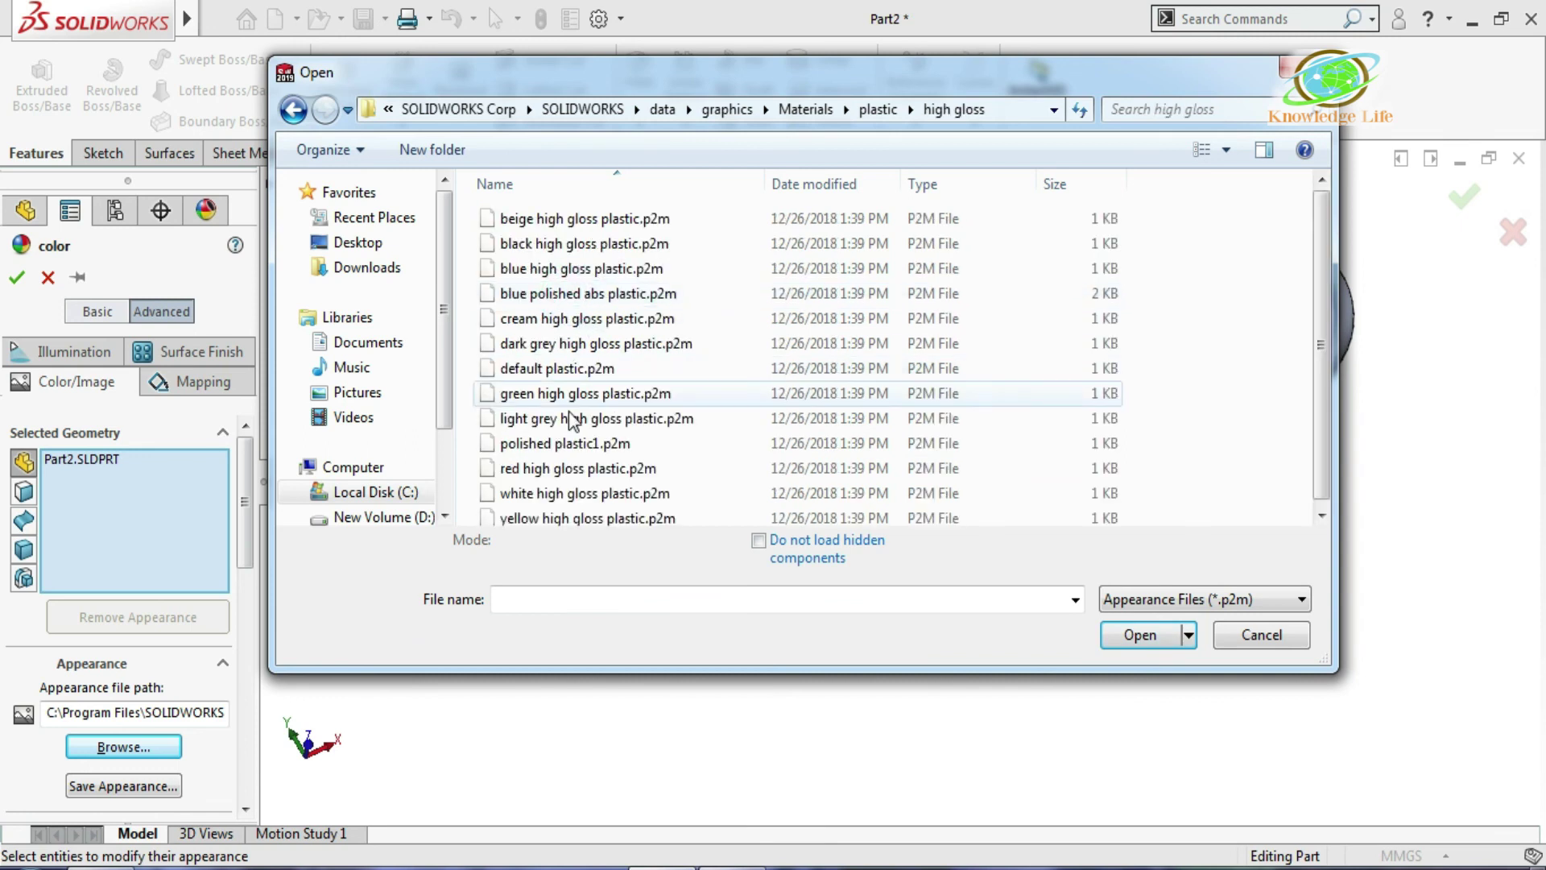
pyautogui.click(548, 463)
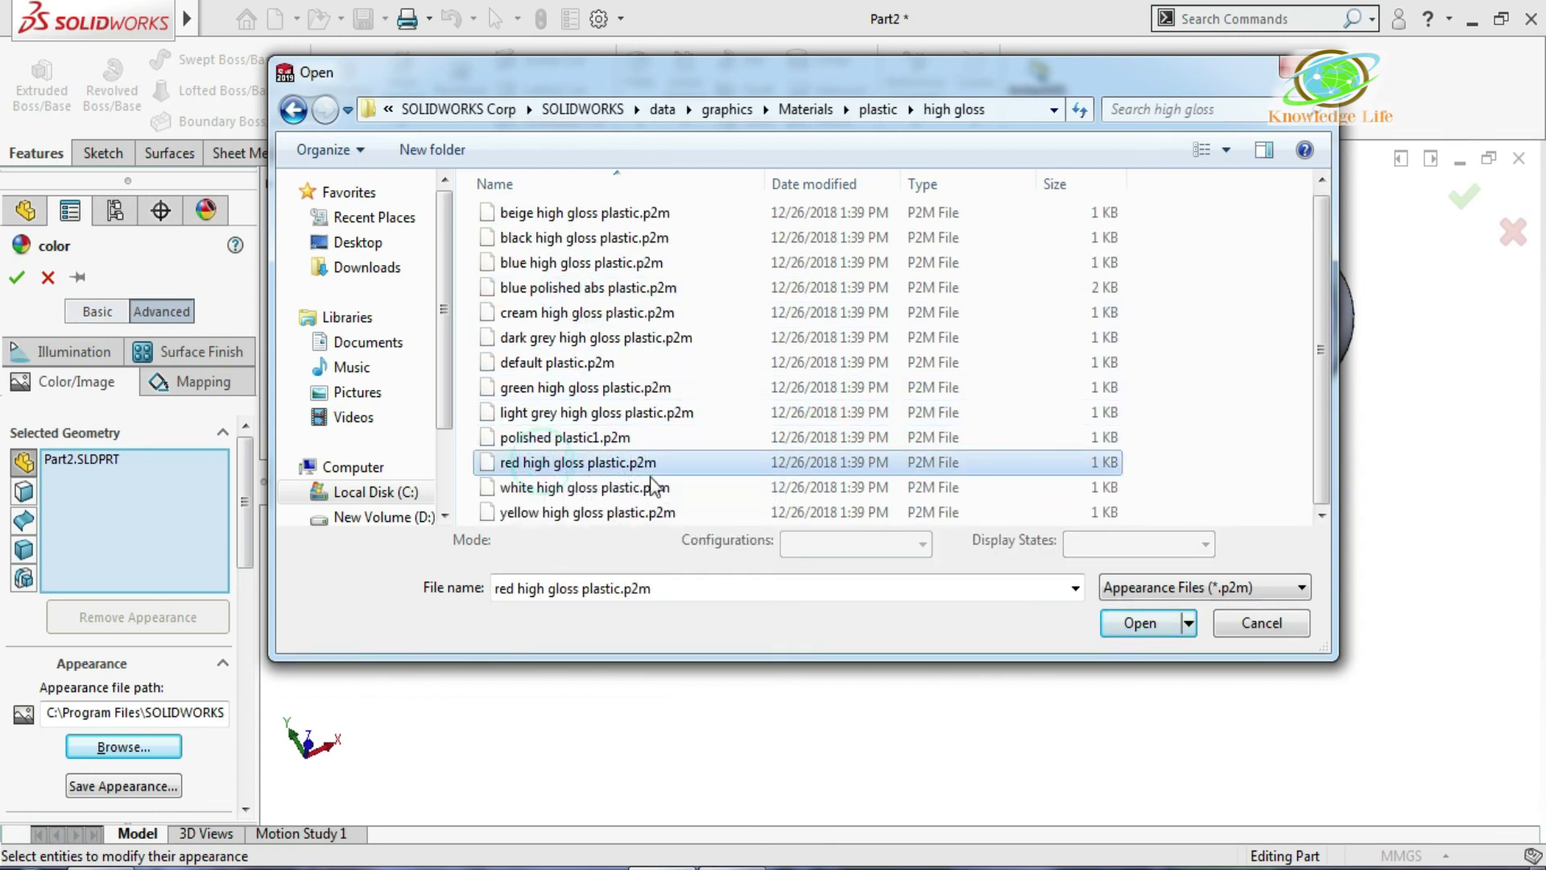
pyautogui.click(1121, 629)
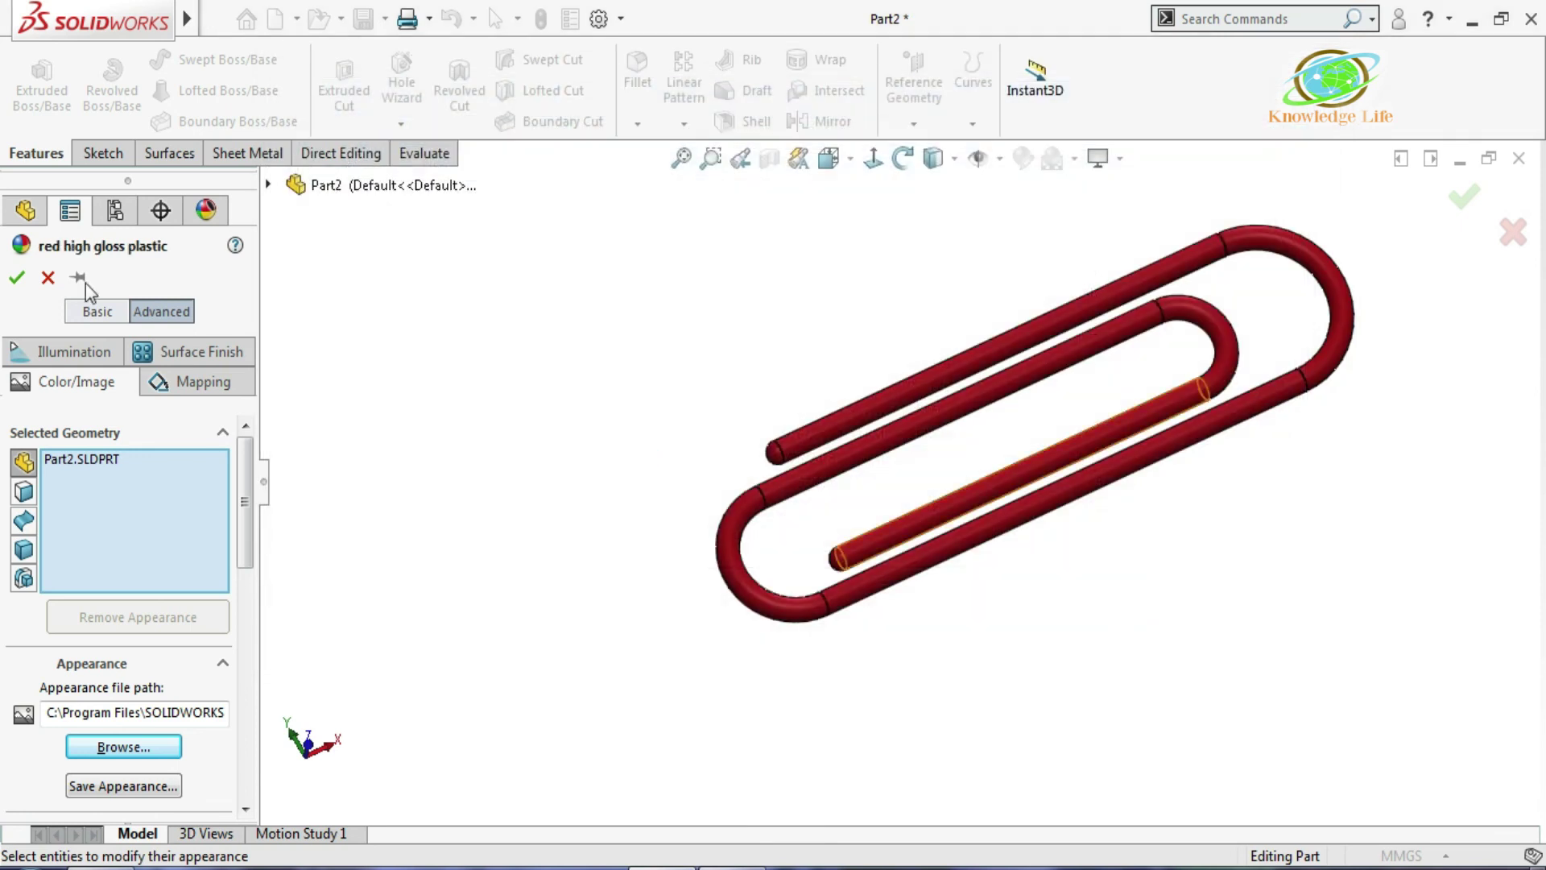
pyautogui.click(16, 277)
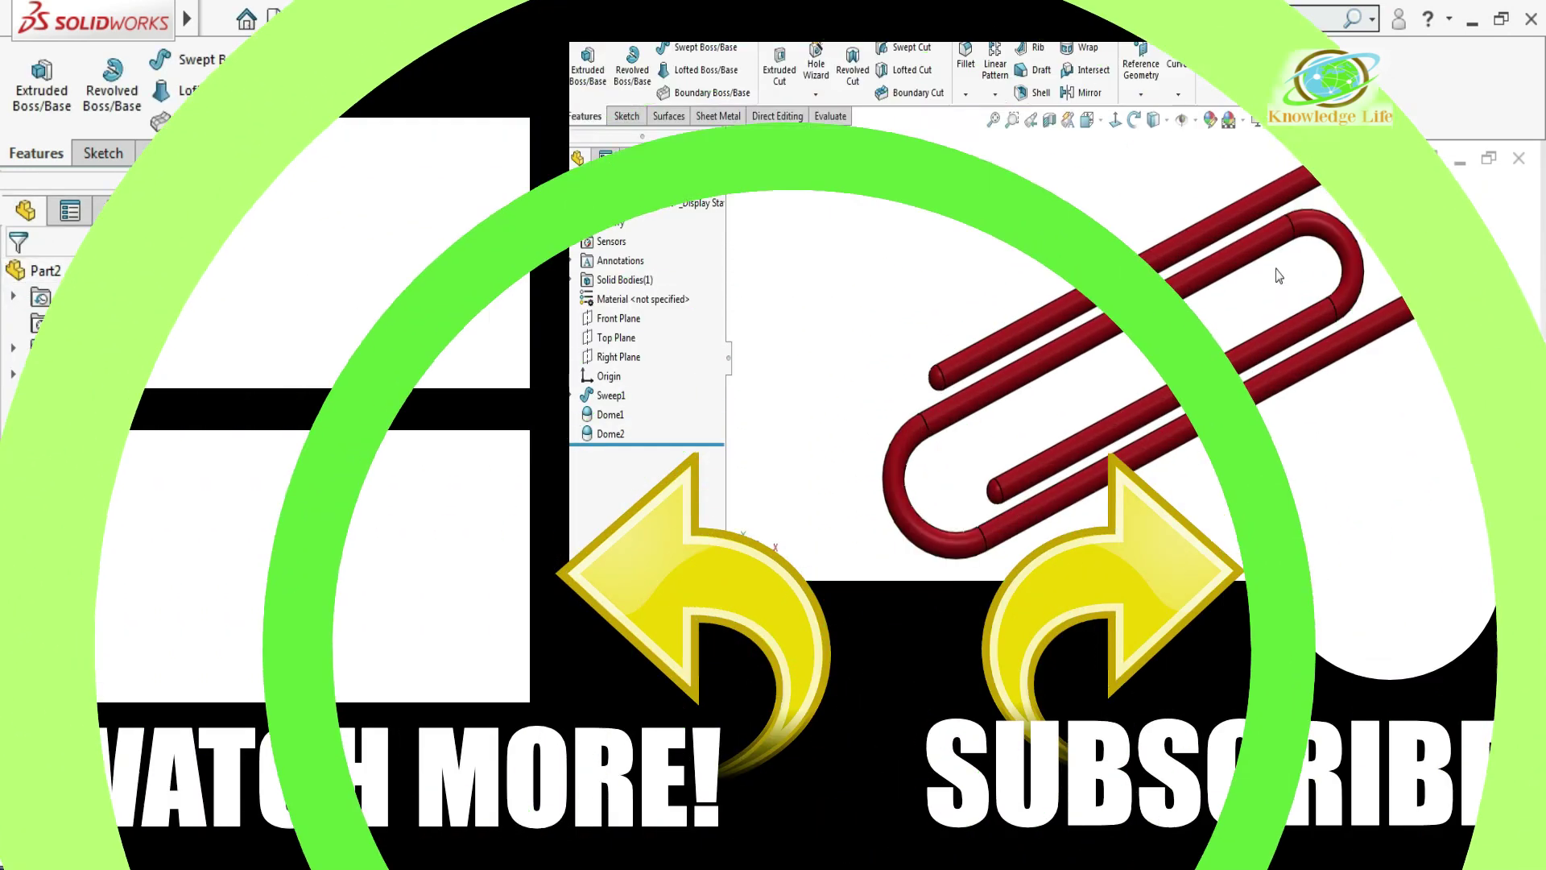
pyautogui.click(903, 158)
pyautogui.moveTo(1065, 408); pyautogui.dragTo(862, 450)
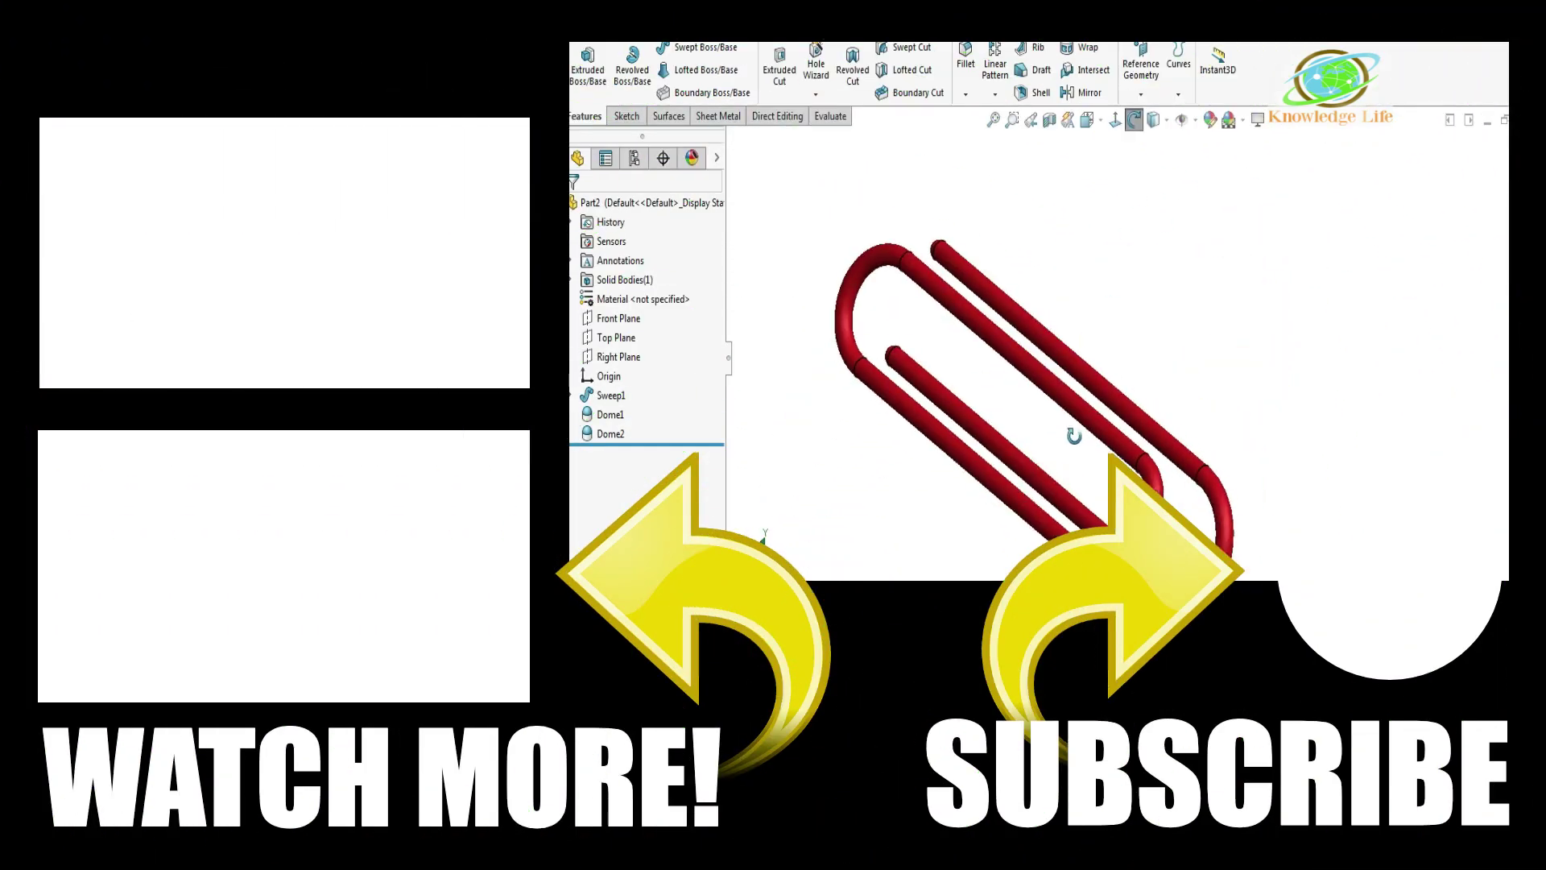